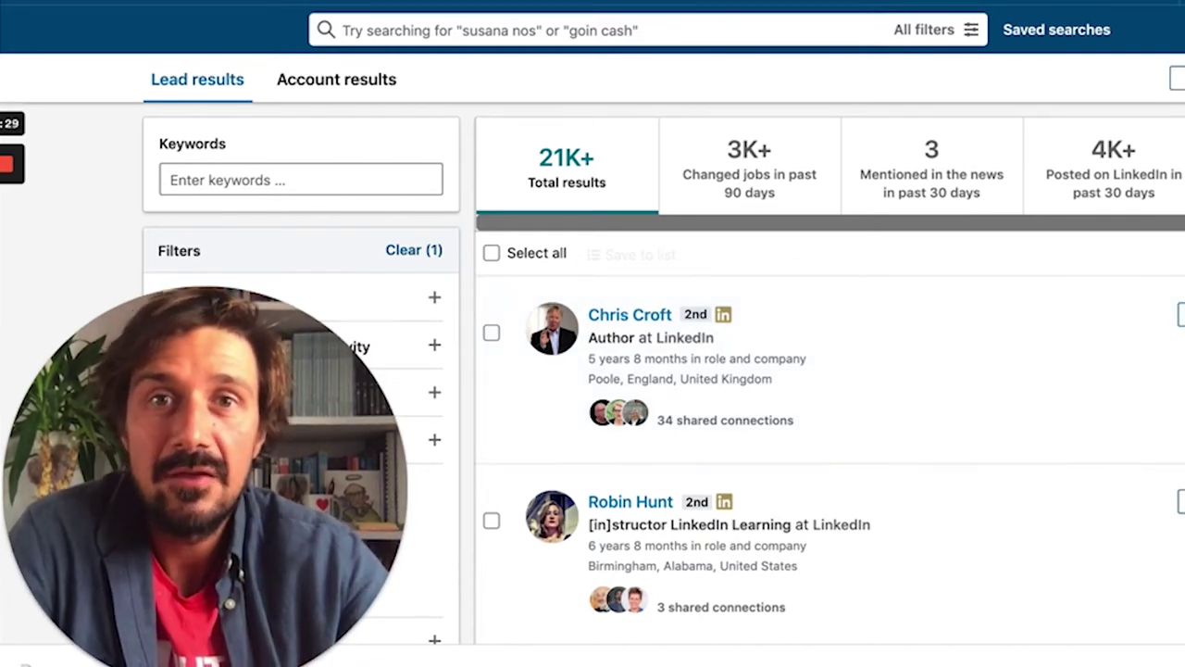
Cycle past the help article, prospects list and LinkedIn tabs back to the Snov.io website tab
key(ctrl+Tab)
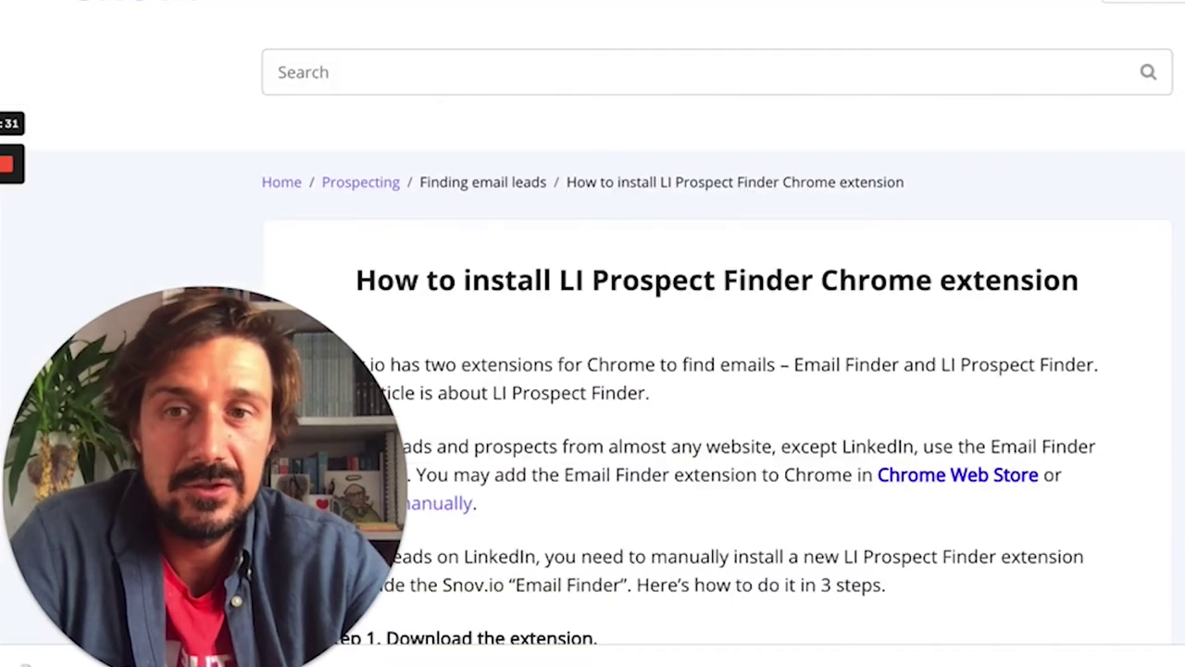
key(ctrl+Tab)
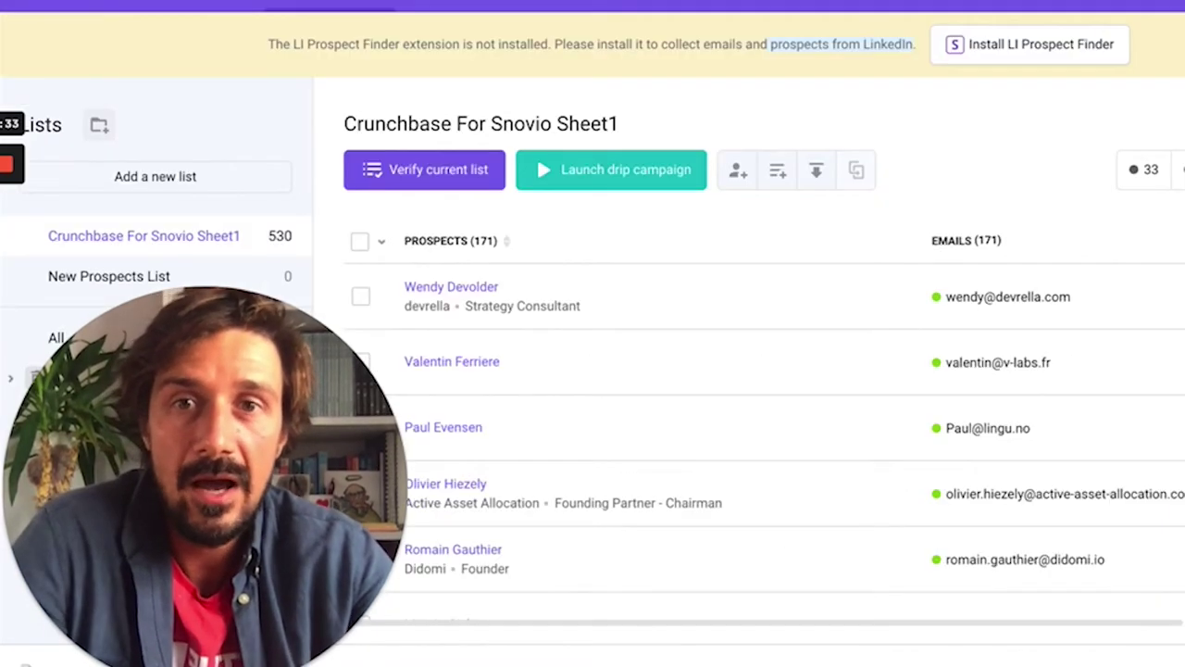
key(ctrl+Tab)
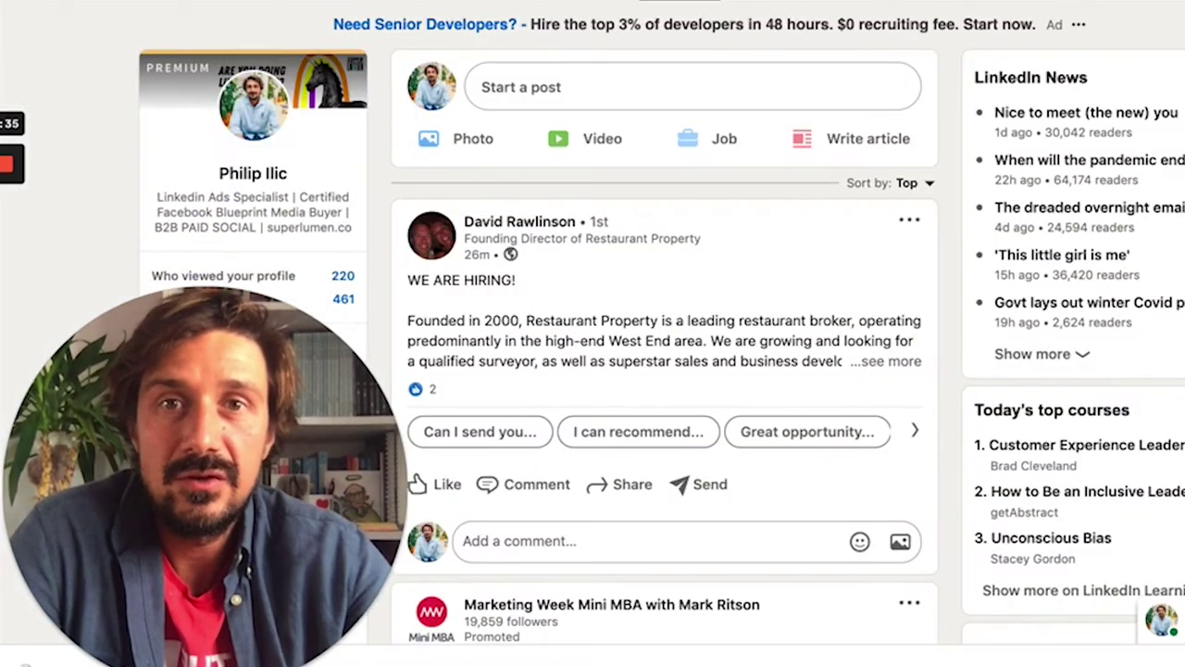
key(ctrl+shift+Tab)
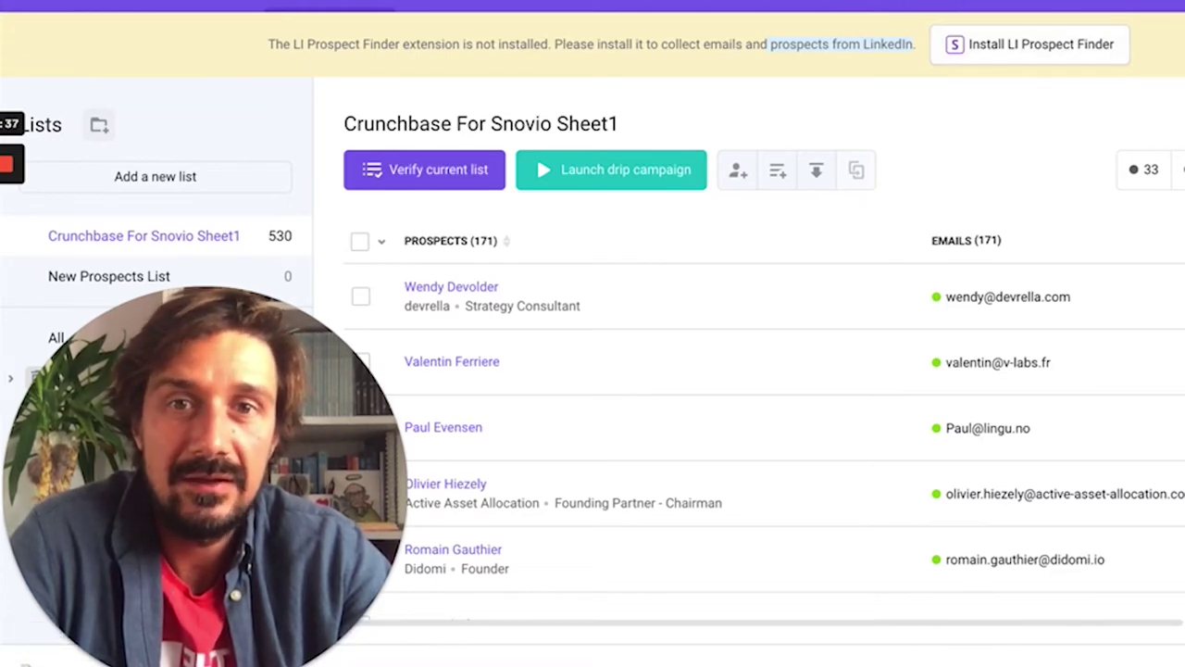
Download the LI Prospect Finder 1.0.2 archive from Step 1 of the installation article
scroll(614, 259, down, 3)
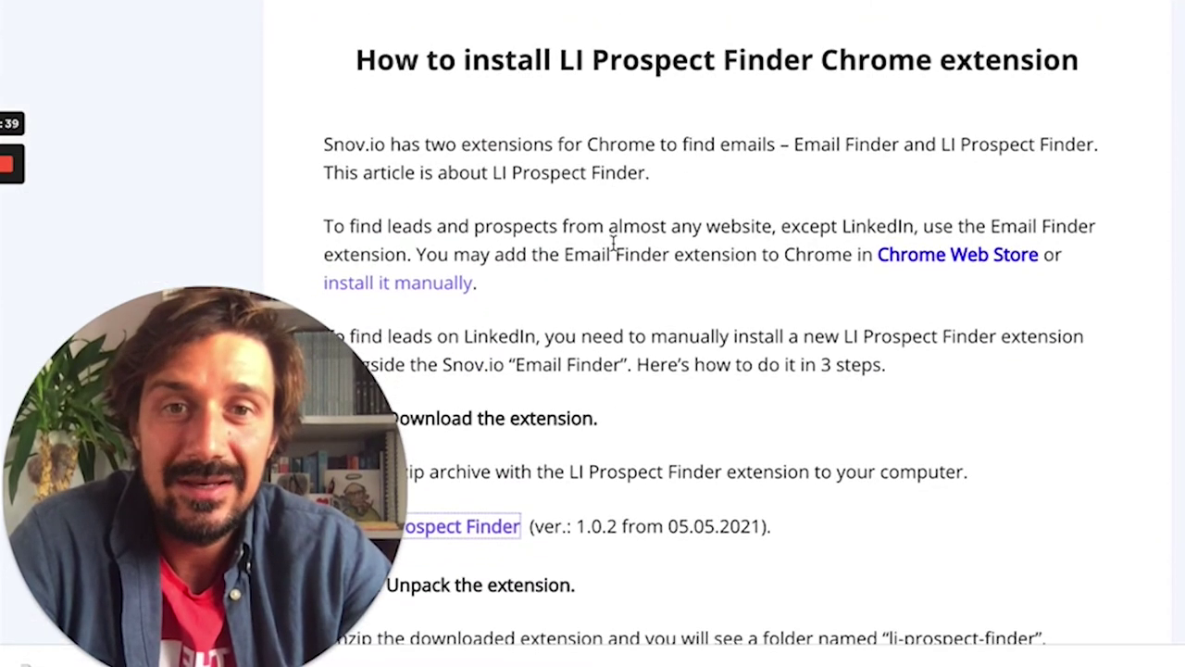
scroll(613, 242, down, 4)
scroll(615, 250, up, 2)
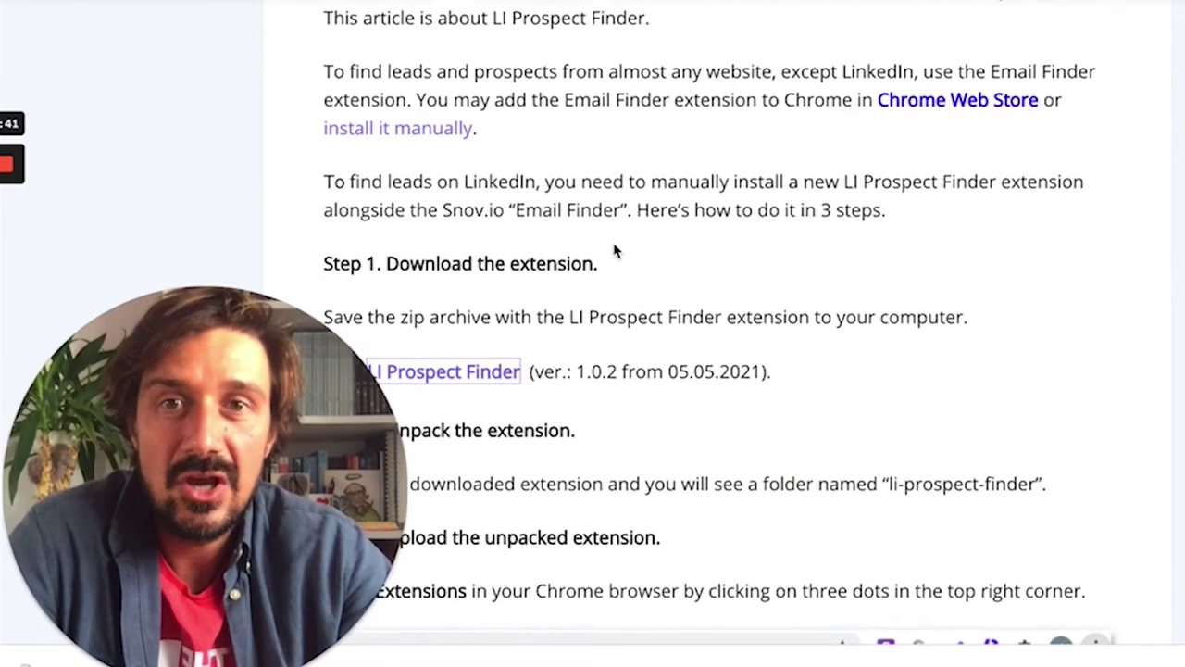
scroll(611, 250, down, 3)
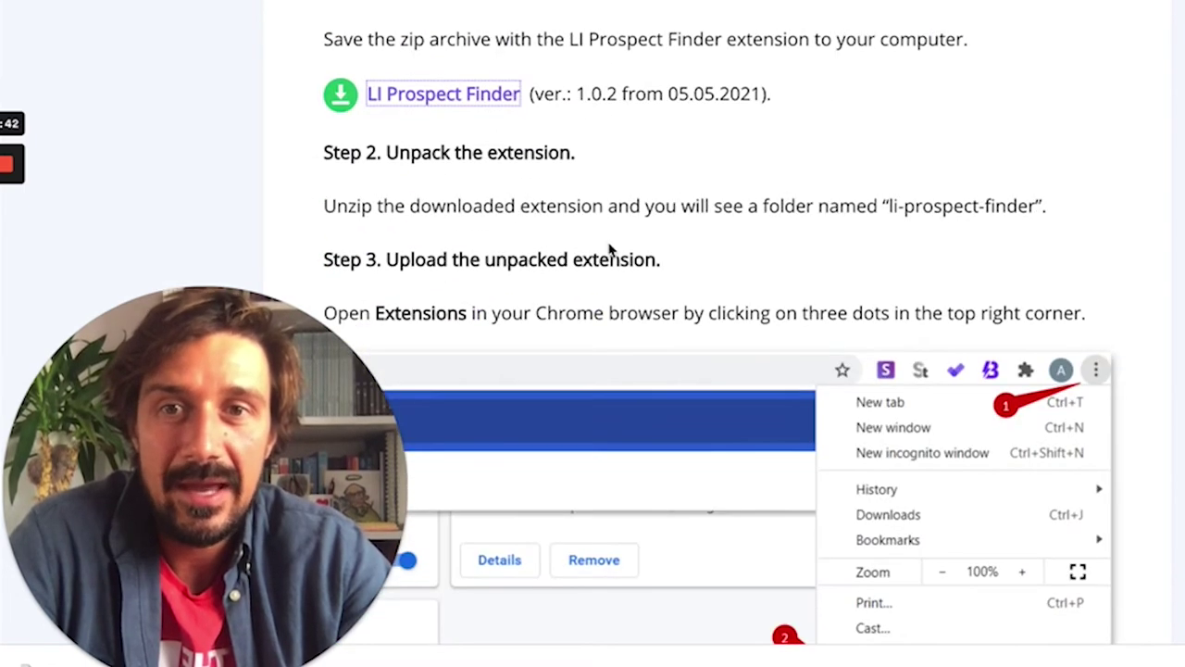
click(475, 104)
drag(240, 389, 301, 308)
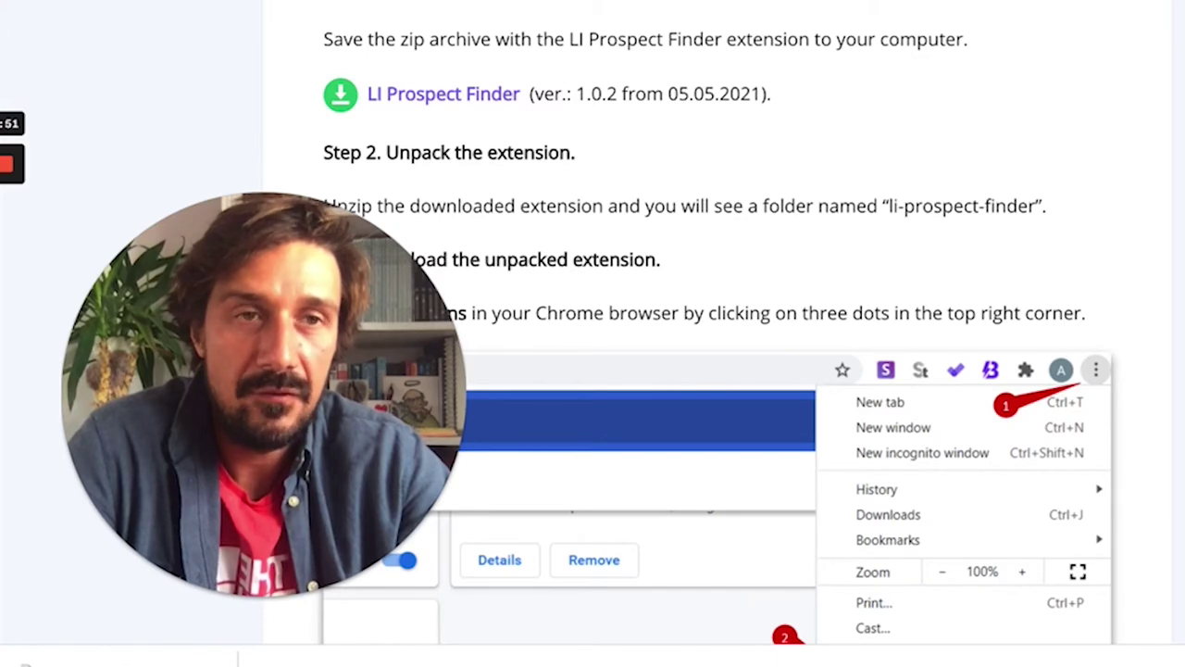
click(1184, 0)
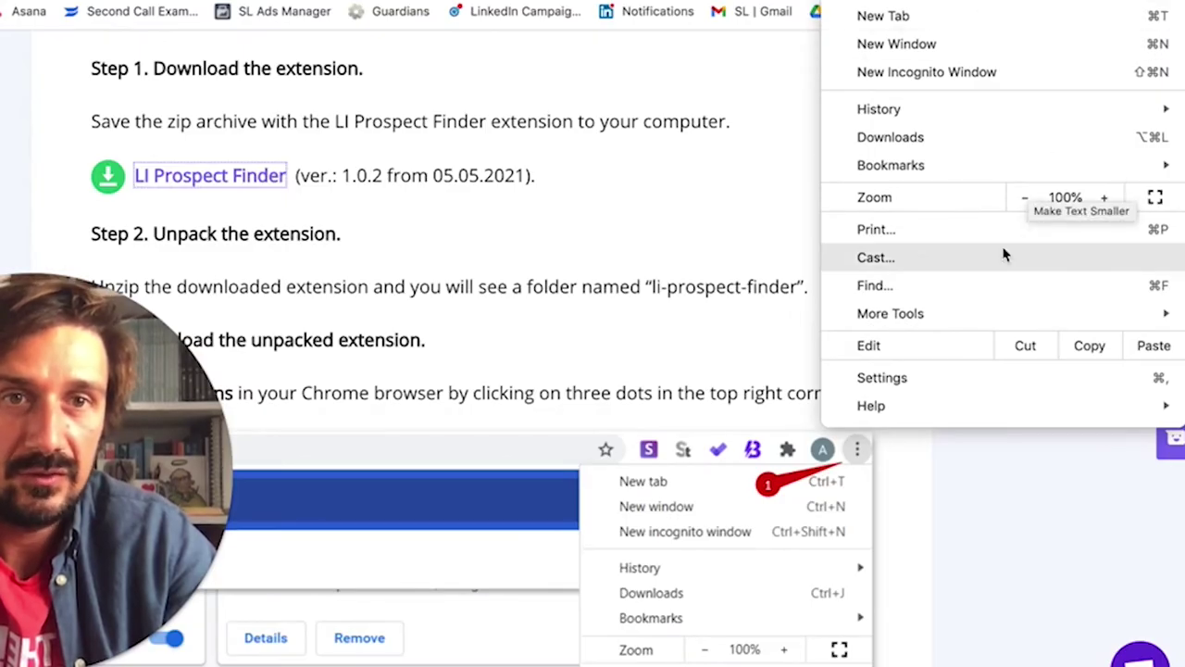
On Chrome's Extensions page, turn Developer mode on and choose Load unpacked
mouse_move(926, 320)
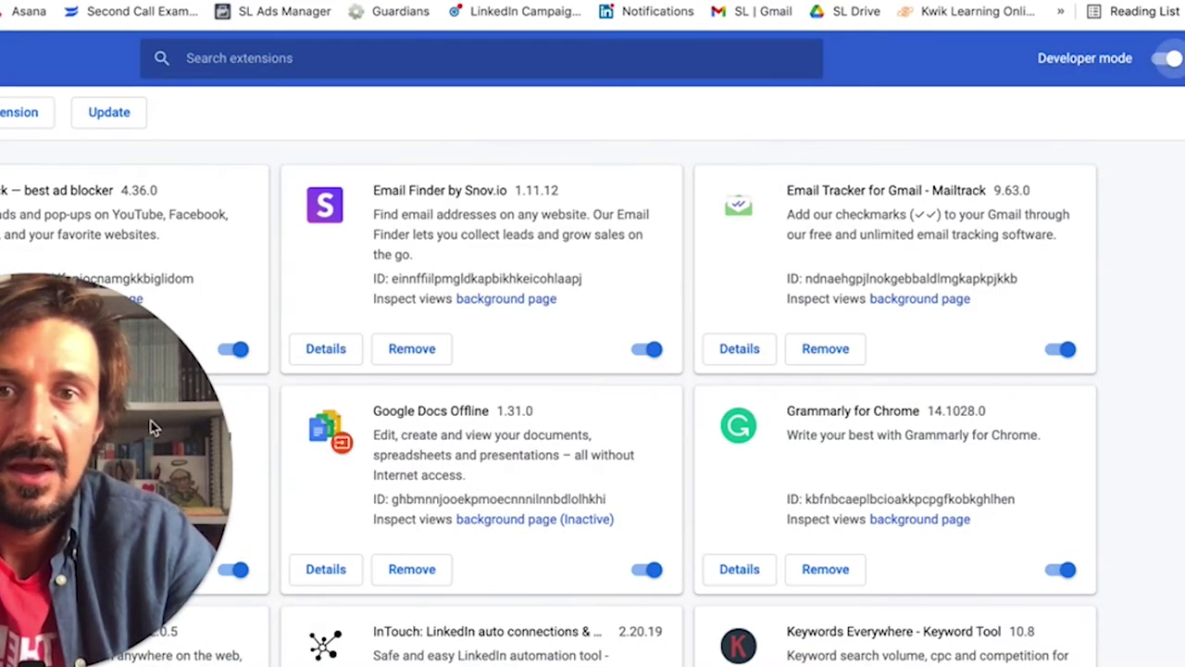
click(1164, 59)
click(1168, 59)
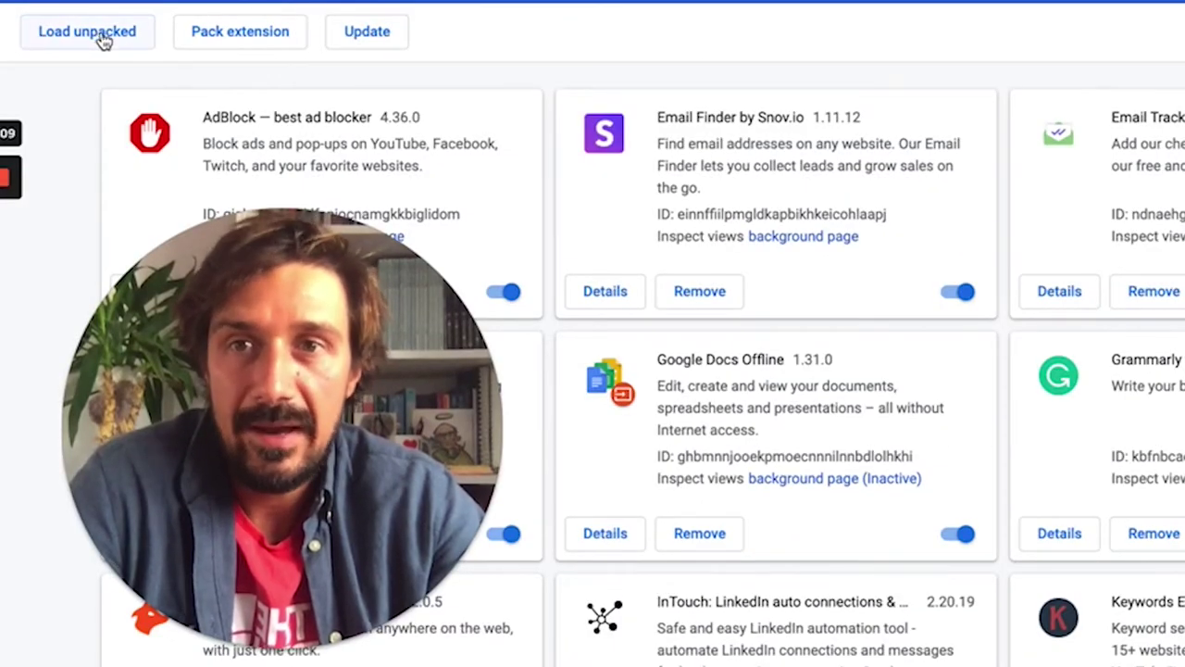
click(101, 39)
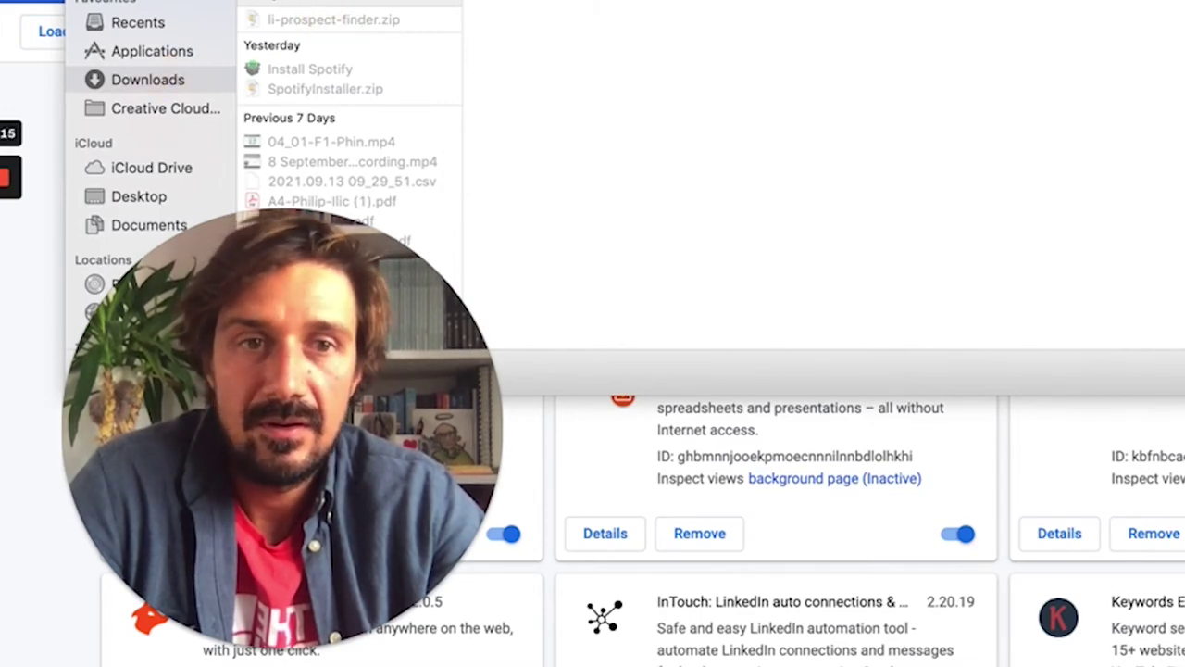
Cancel the folder picker, unzip li-prospect-finder.zip from Downloads, and close Finder
key(Escape)
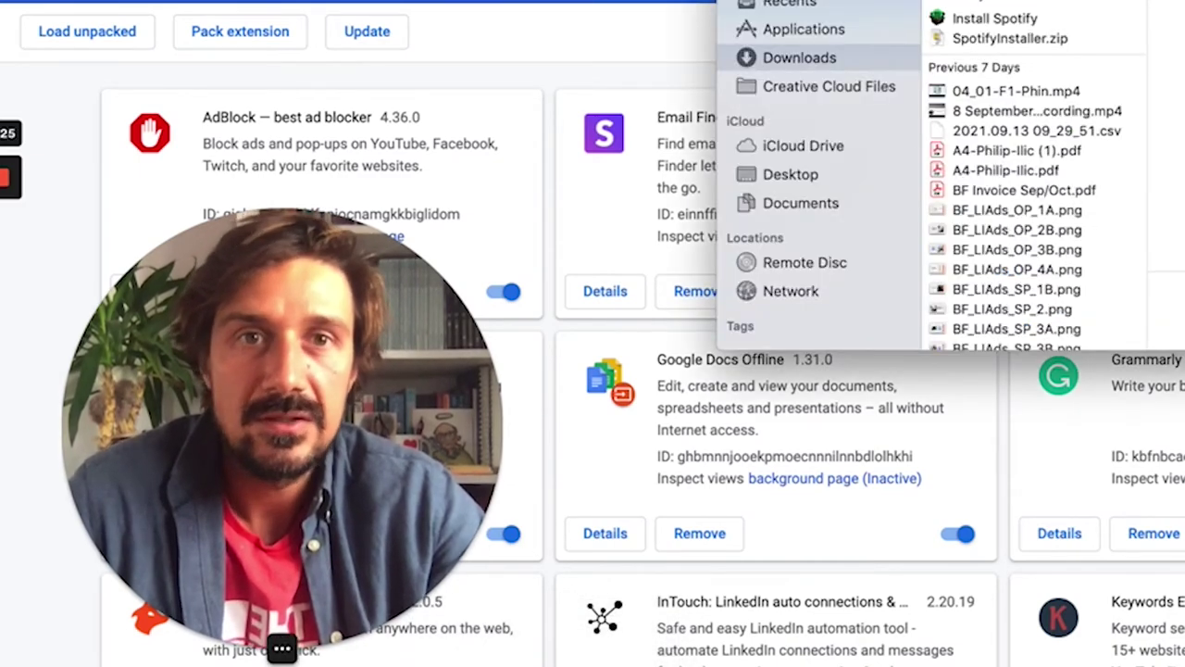
right_click(1123, 5)
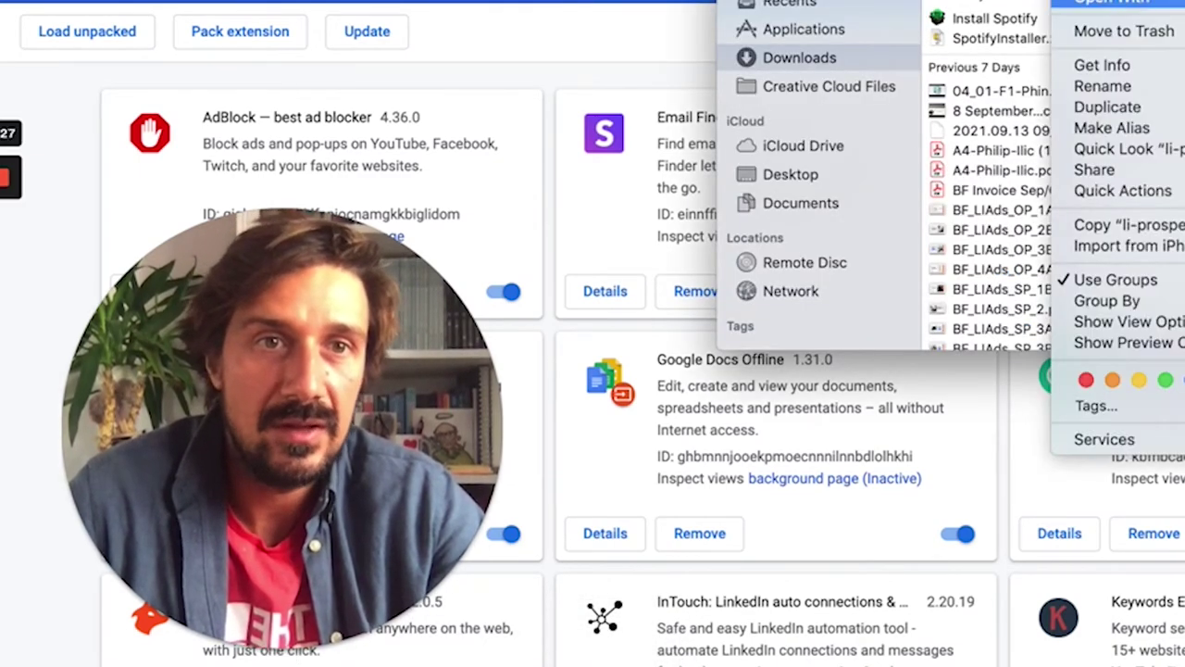
click(1111, 2)
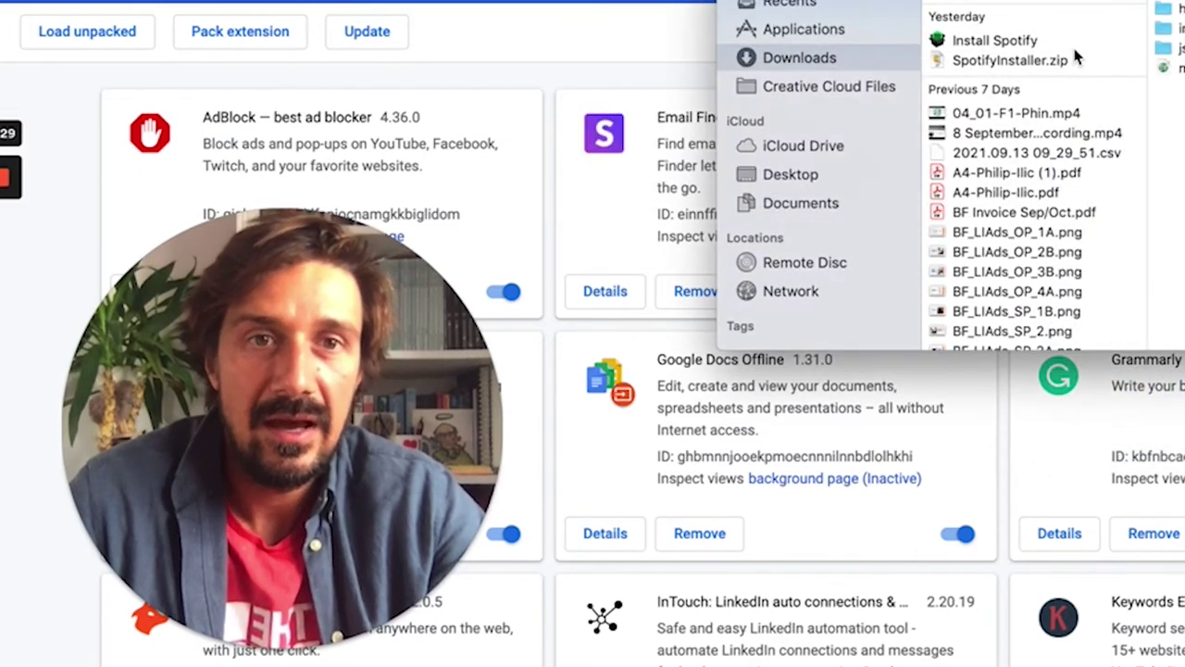
click(543, 105)
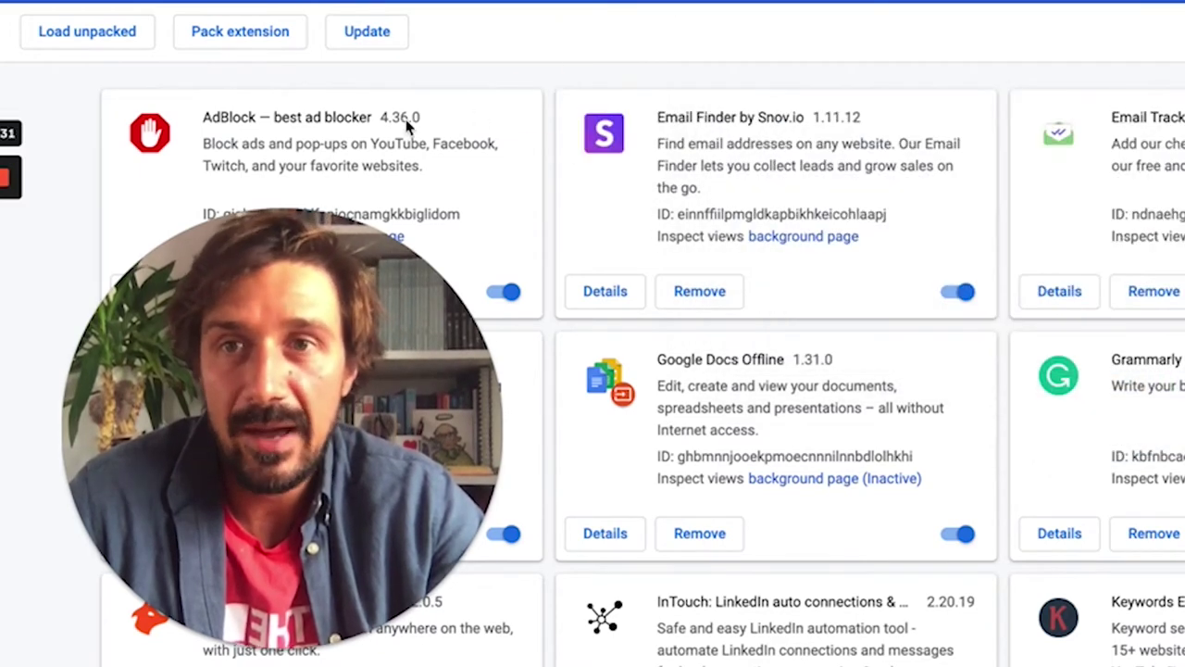
Load the extracted li-prospect-finder folder as an unpacked extension
click(124, 35)
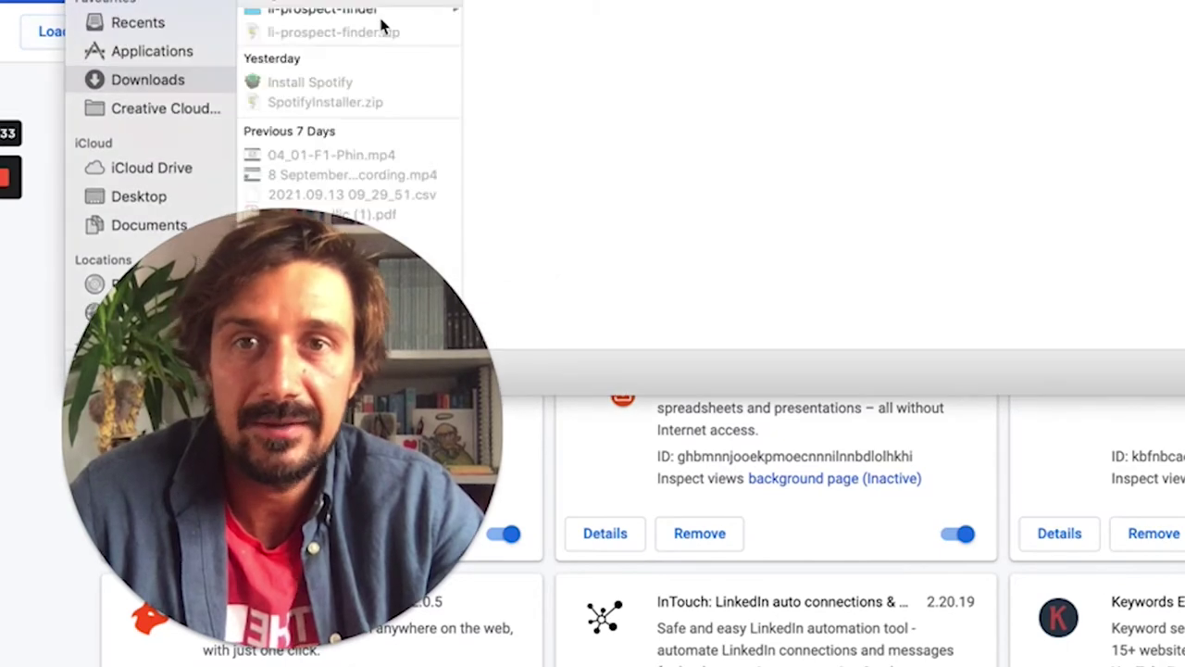
click(369, 22)
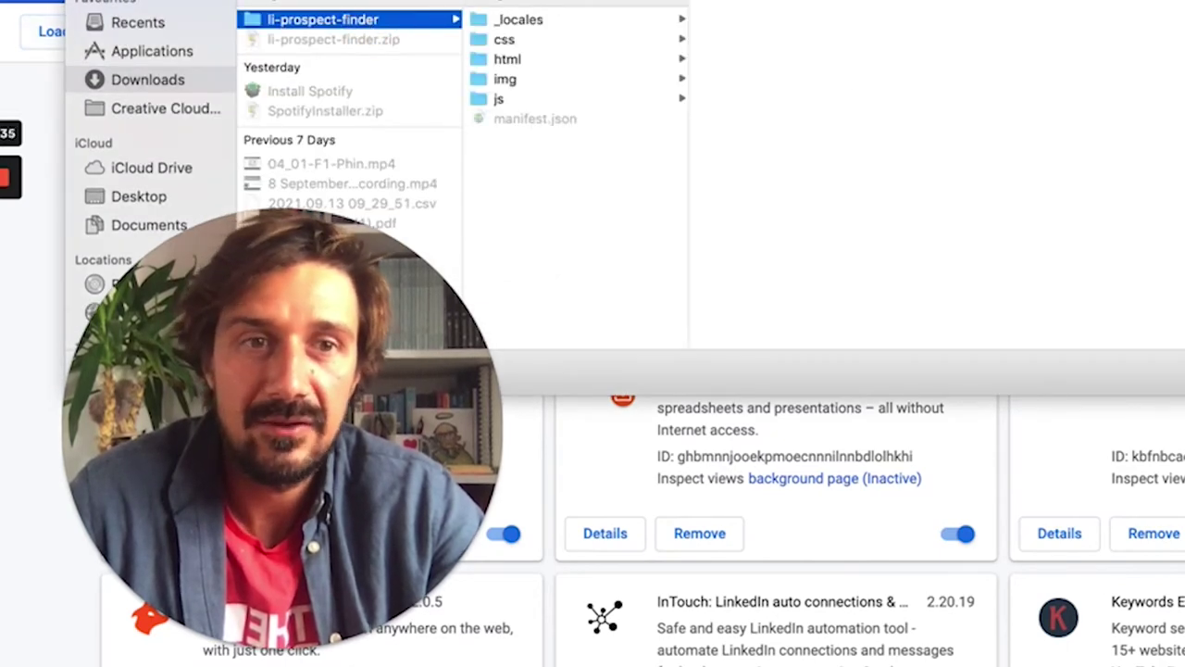
key(Return)
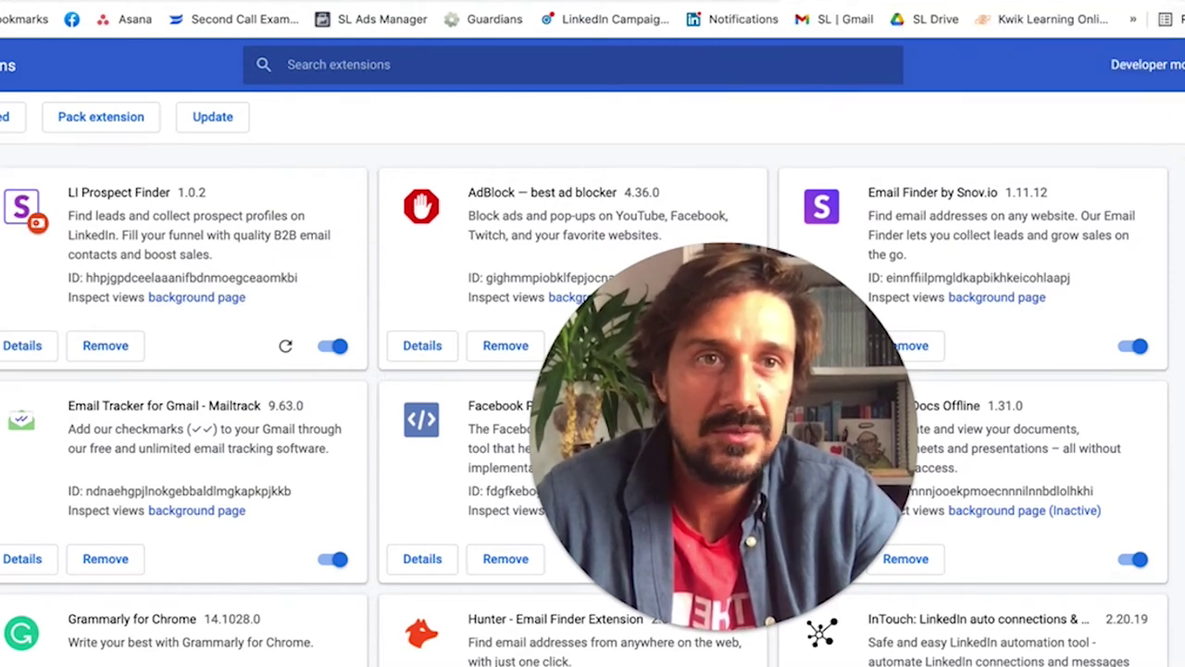
Launch LI Prospect Finder from Chrome's Extensions menu
click(1168, 2)
scroll(1010, 378, down, 5)
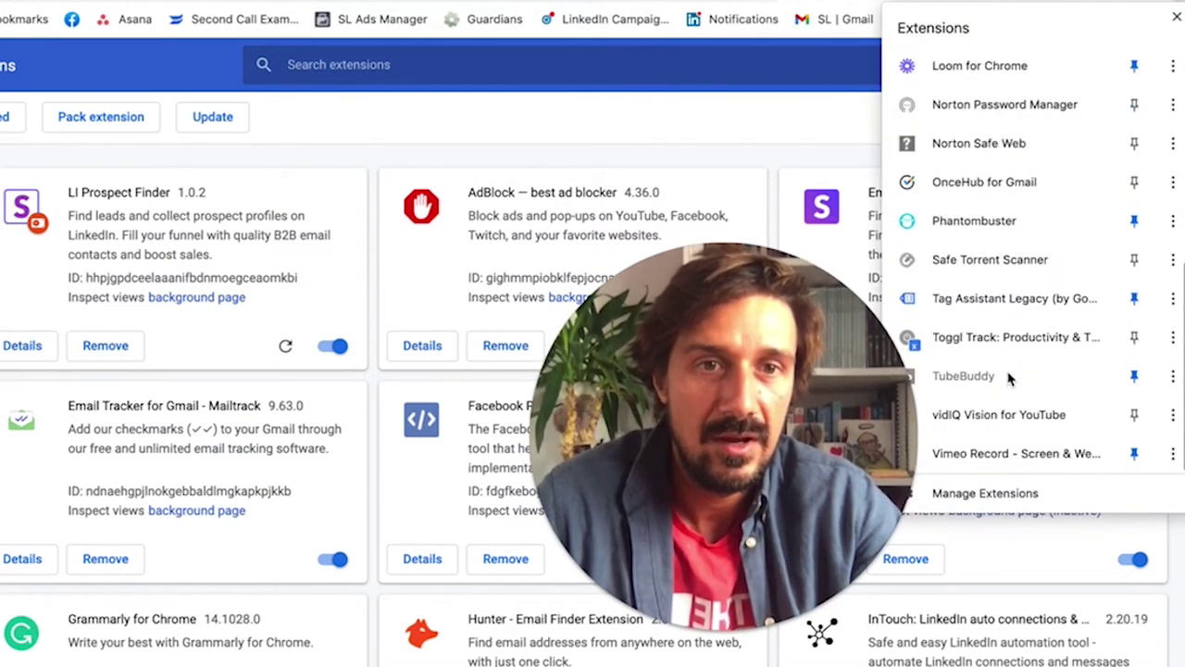
click(864, 346)
click(1168, 4)
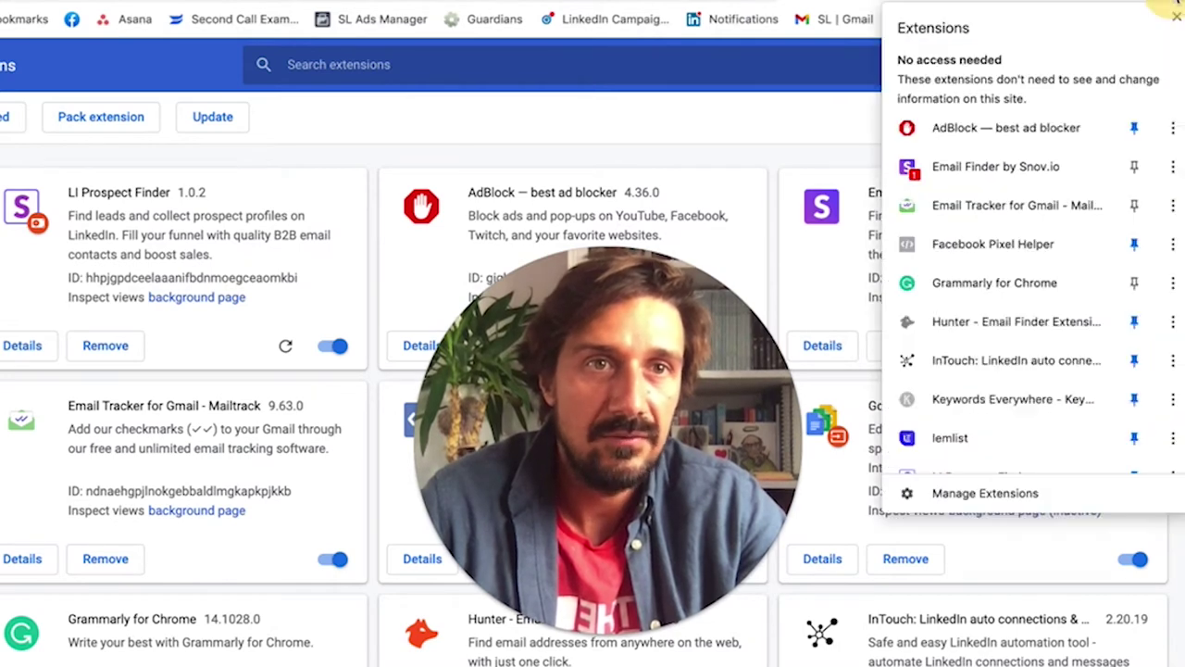
scroll(963, 463, down, 1)
scroll(987, 402, down, 5)
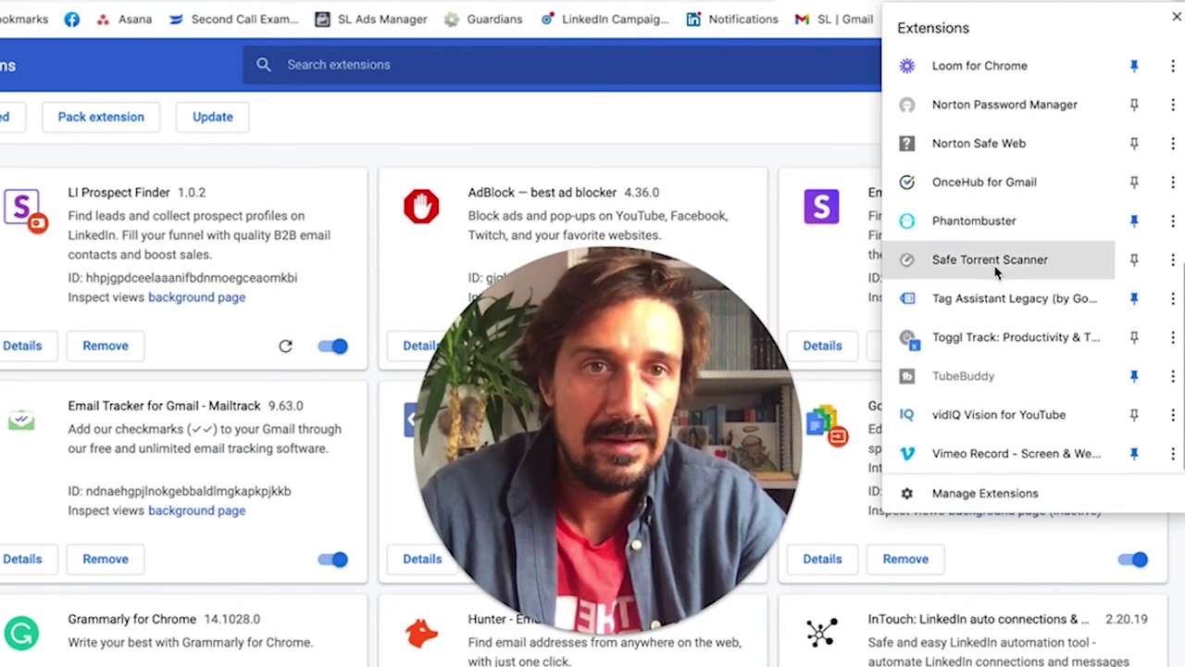
scroll(987, 254, up, 2)
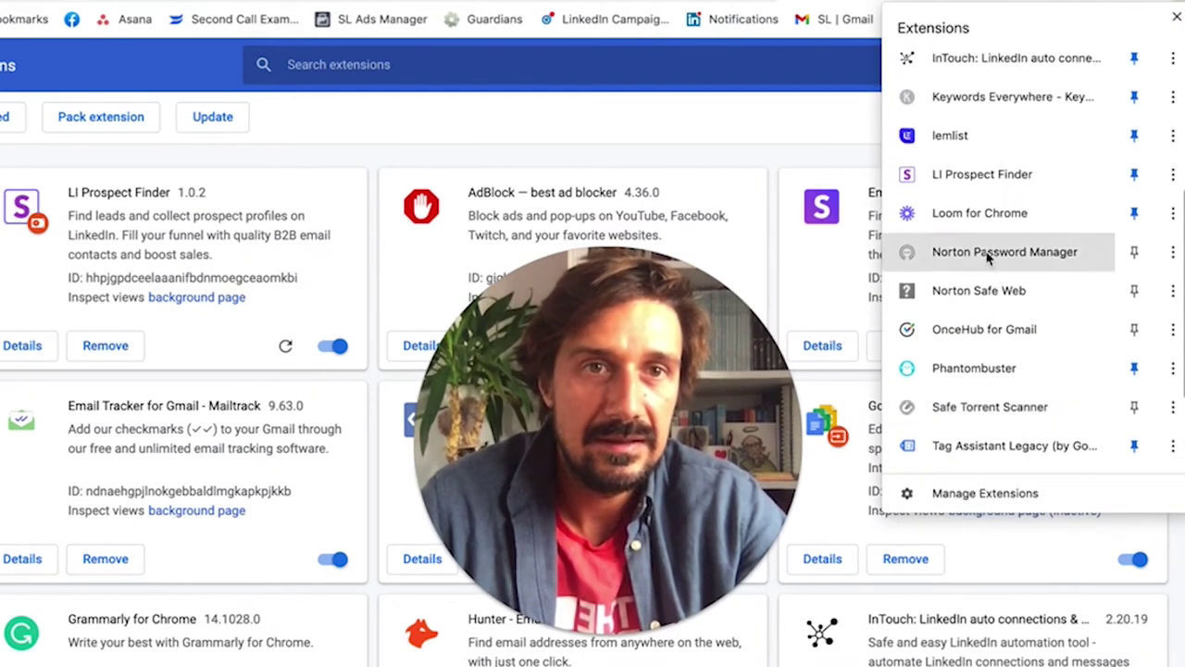
click(1025, 182)
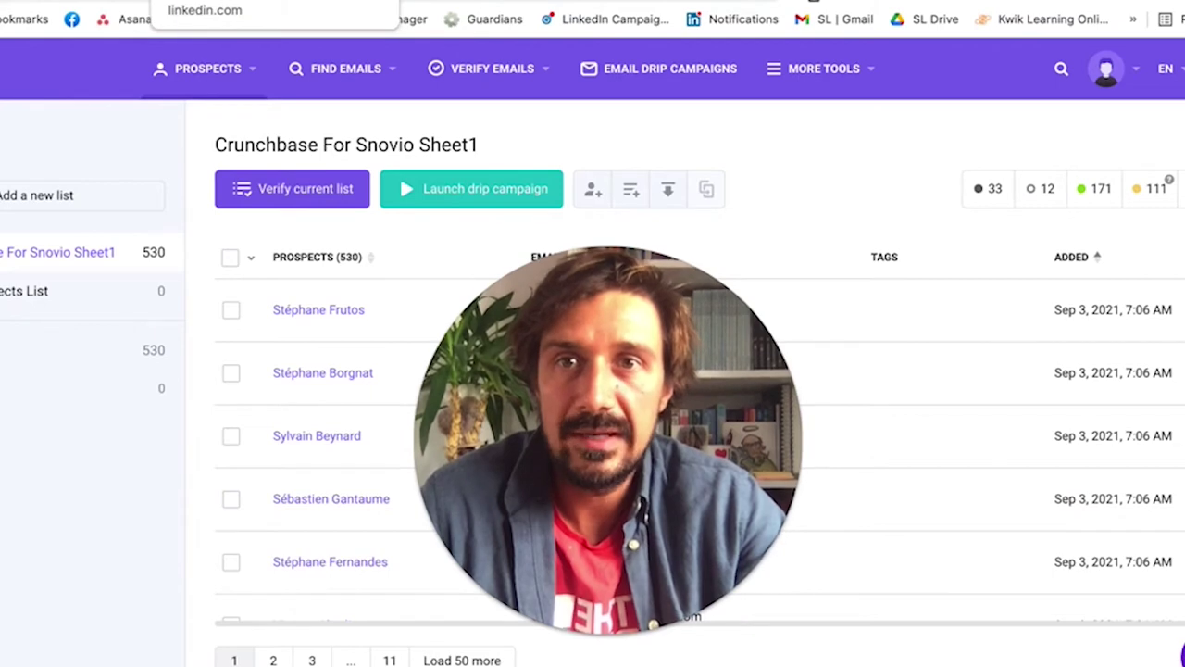
On the LinkedIn tab, search for 'founder' and restrict the results to People
click(176, 0)
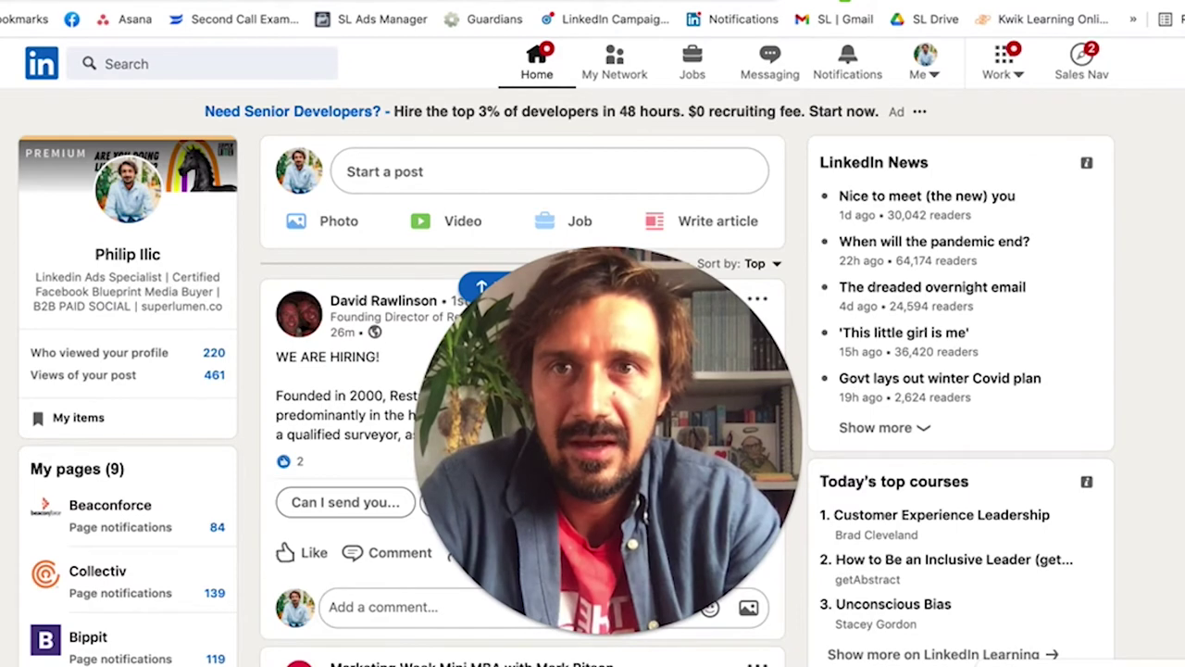
click(216, 59)
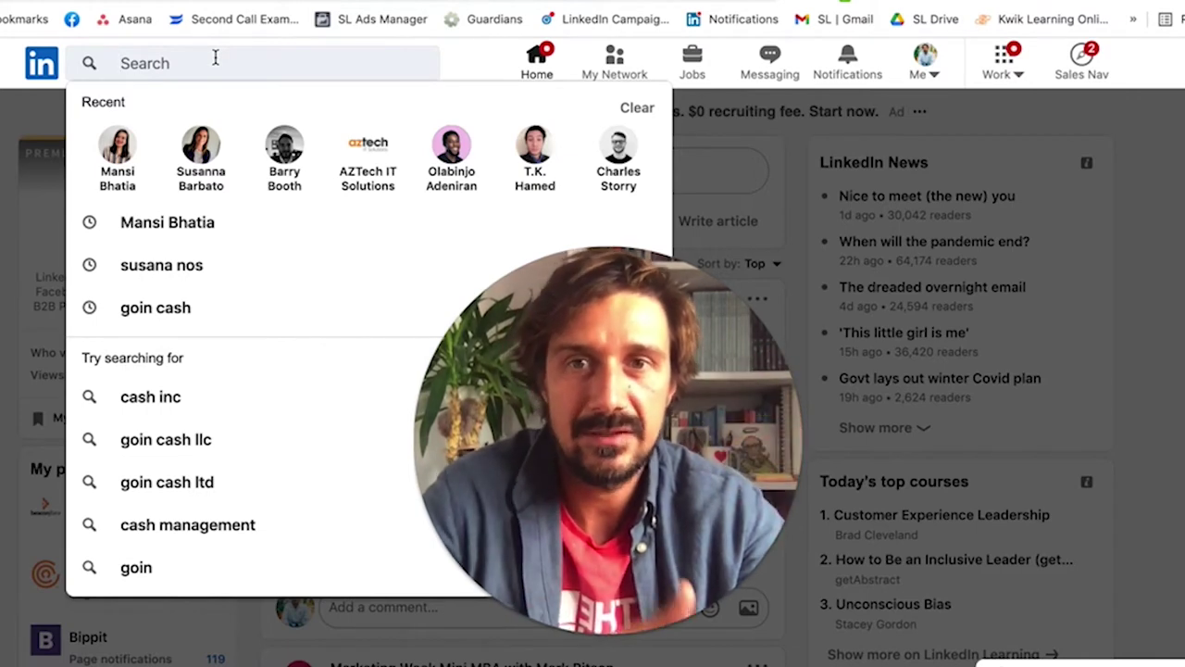
text(founder)
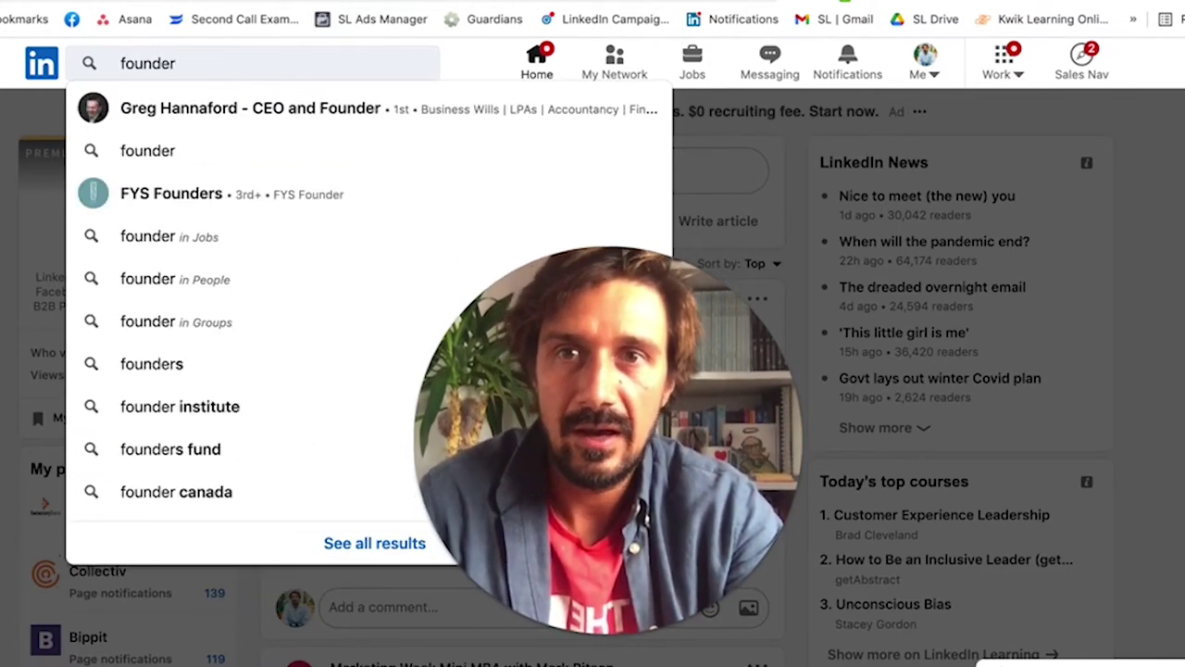
key(Return)
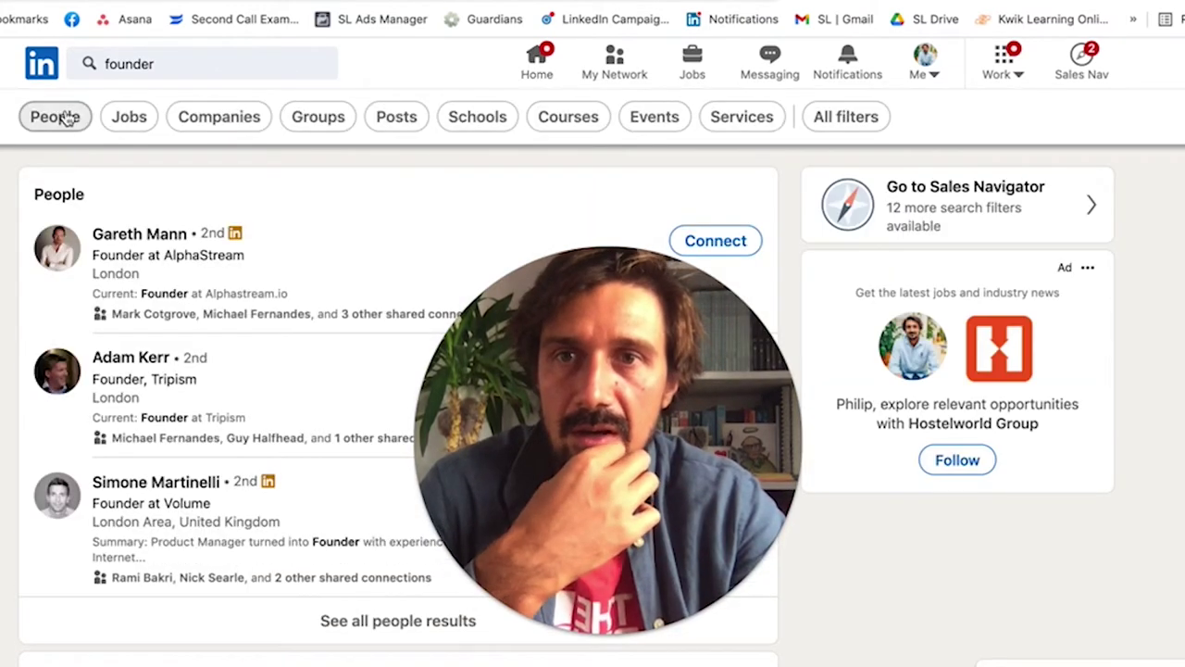
click(80, 116)
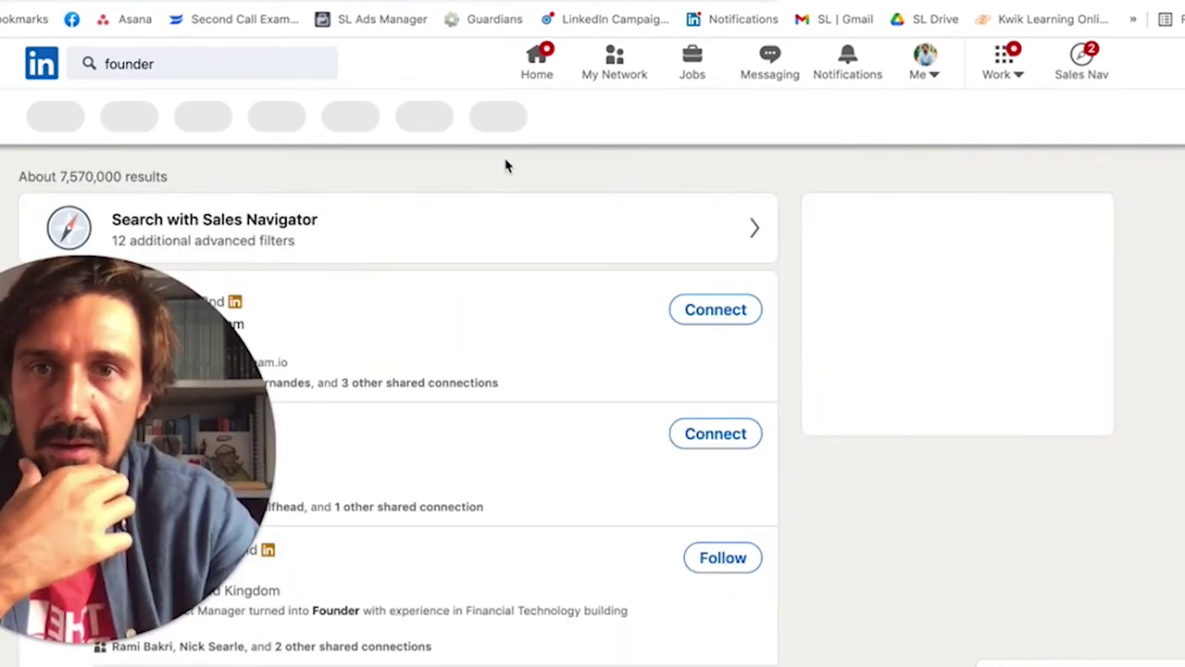
Open All filters and tick the Computer Software industry
click(642, 118)
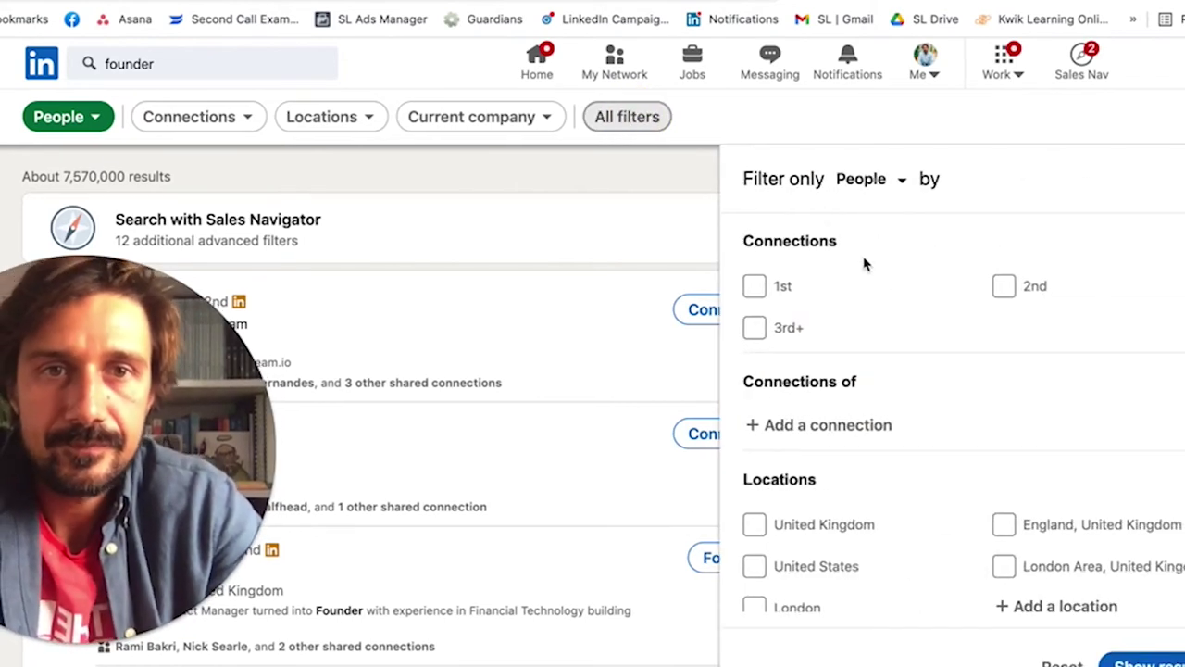
scroll(868, 276, down, 1)
scroll(870, 275, up, 1)
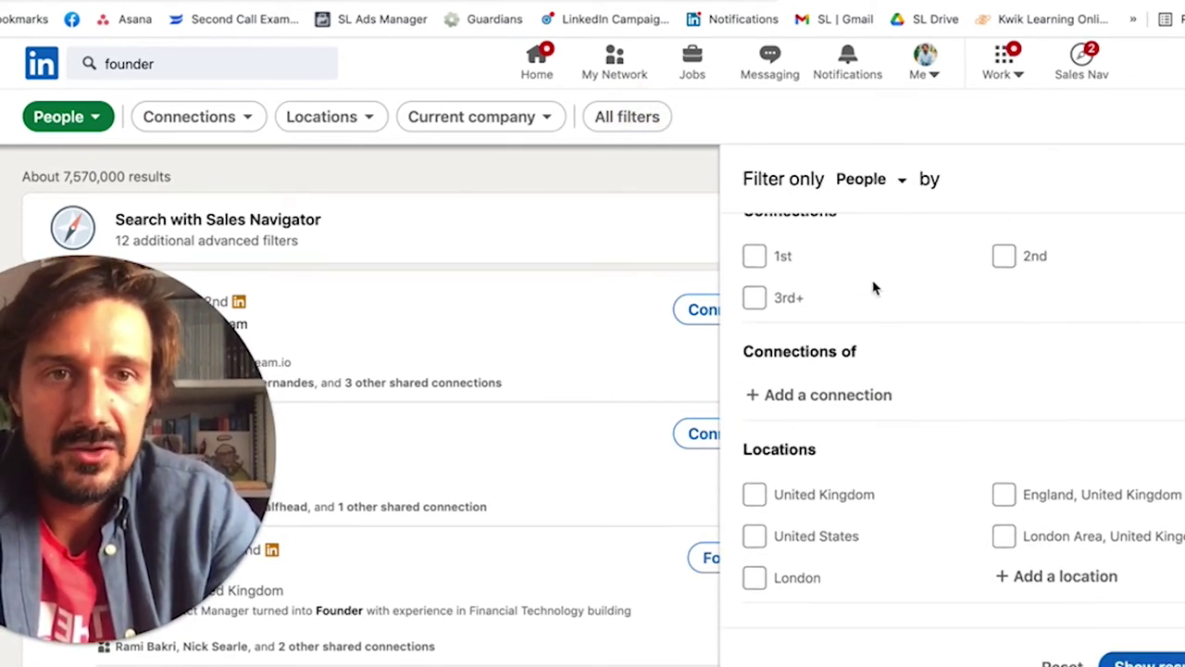
scroll(917, 312, down, 2)
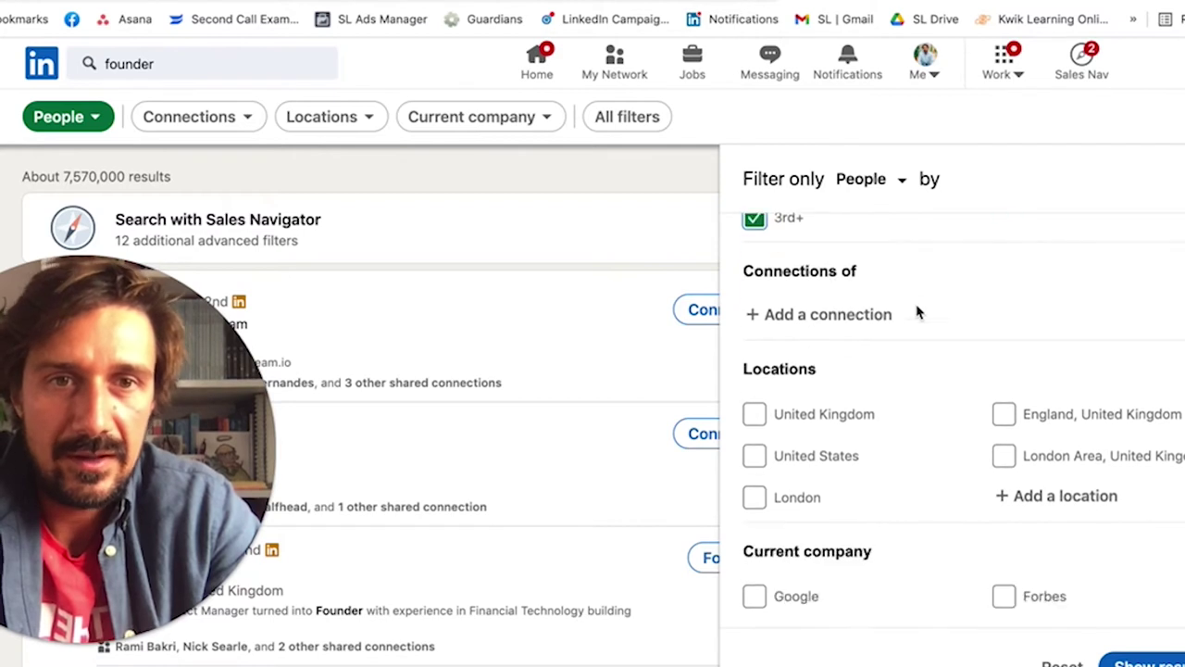
scroll(918, 312, up, 1)
scroll(984, 328, down, 1)
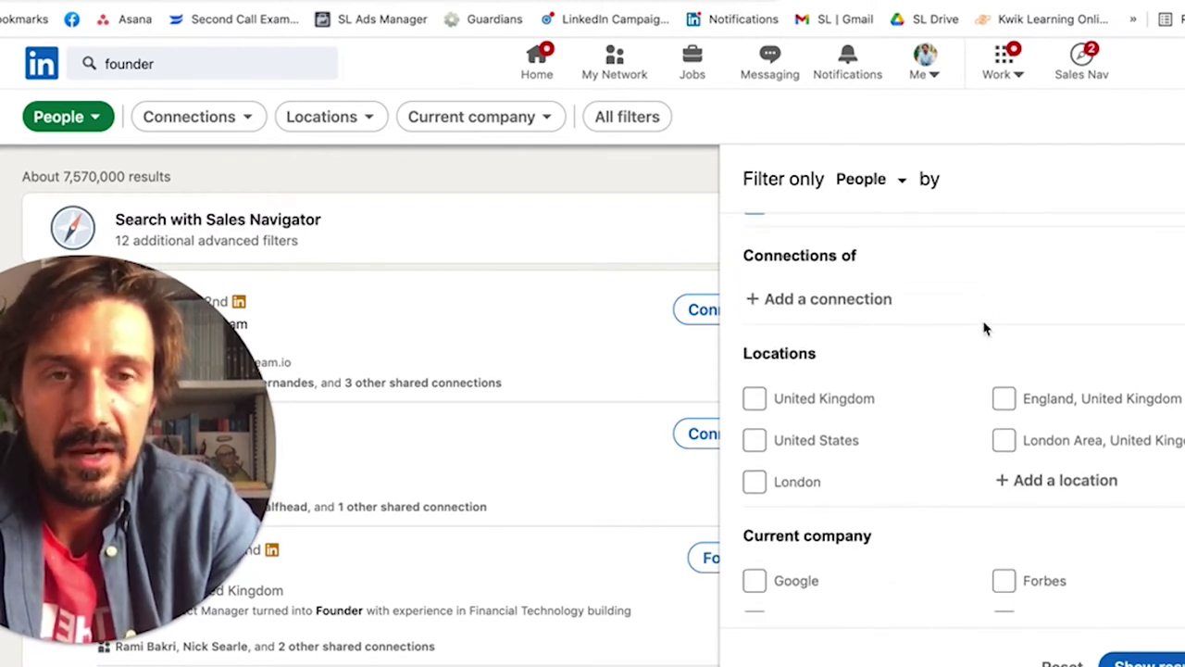
scroll(984, 329, down, 3)
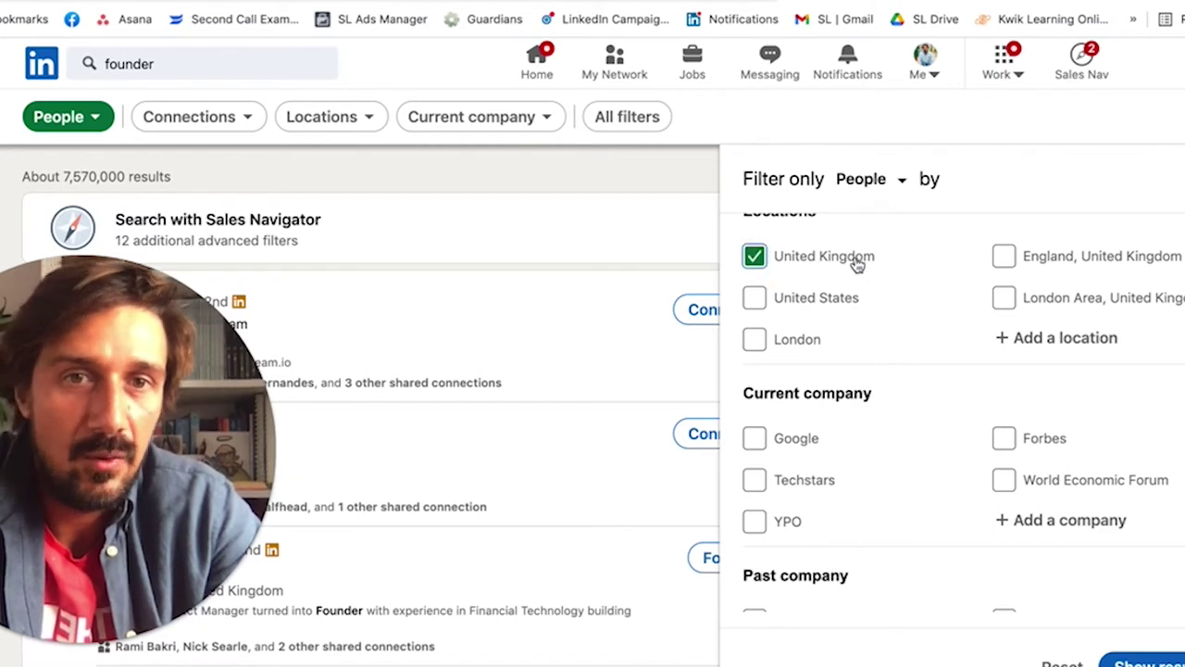
scroll(958, 286, down, 5)
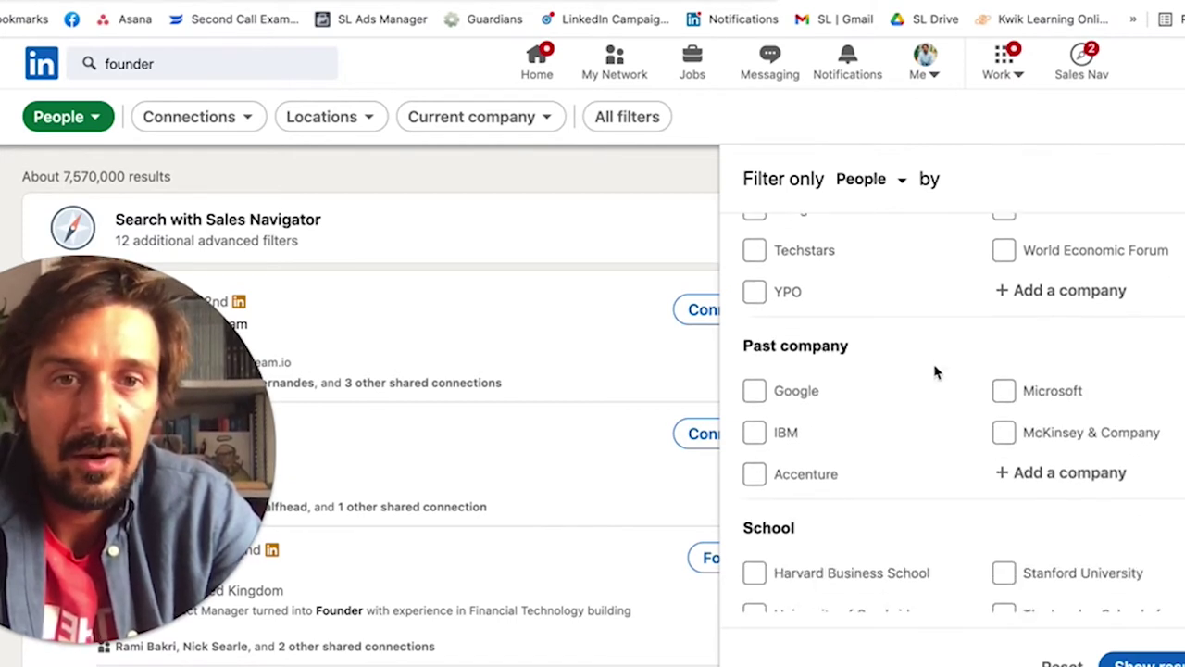
scroll(935, 371, down, 9)
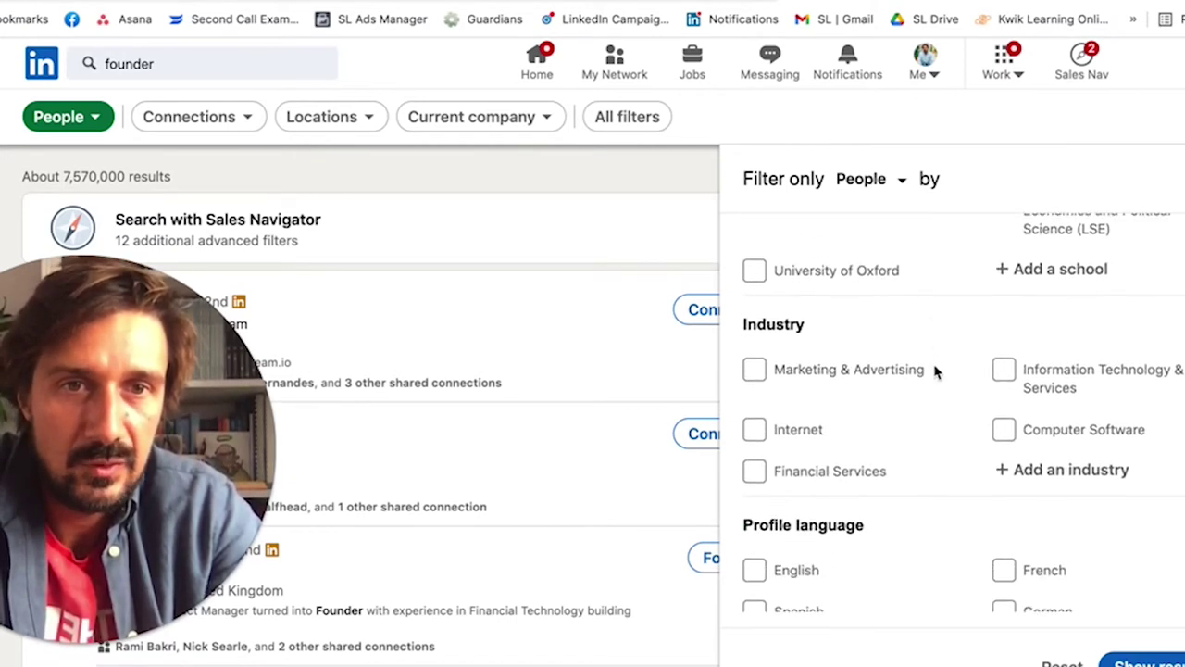
scroll(935, 372, down, 1)
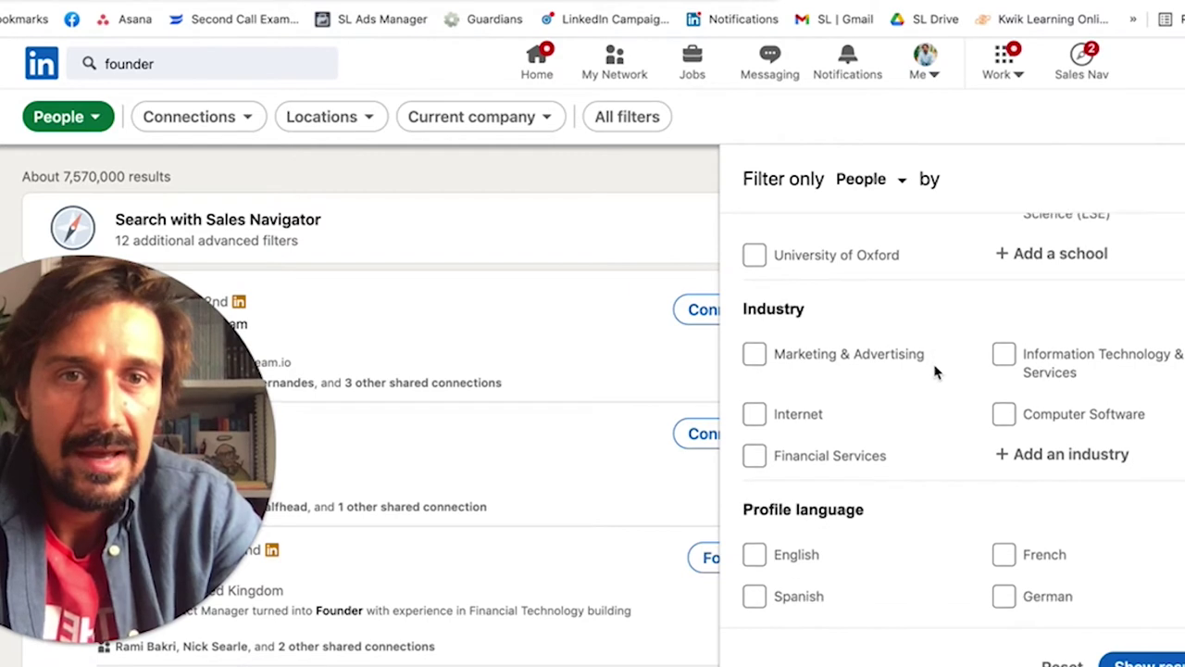
click(1004, 416)
Tick English as profile language and show the filtered results
scroll(920, 423, down, 4)
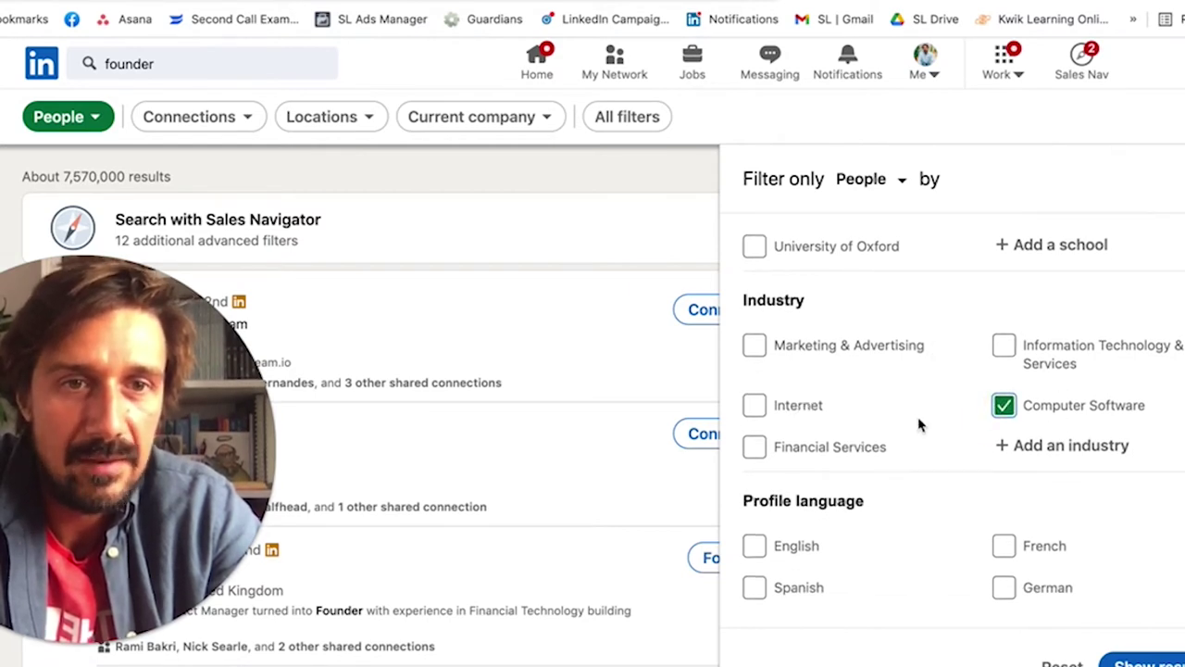
click(754, 378)
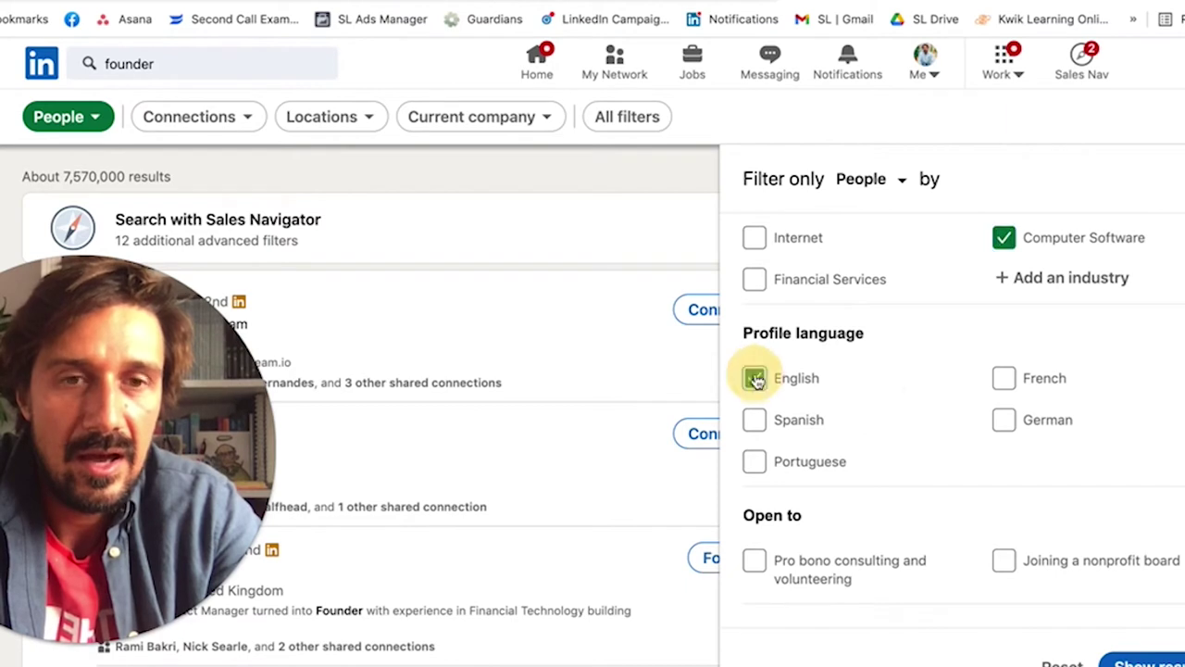
scroll(926, 410, down, 5)
scroll(926, 410, up, 3)
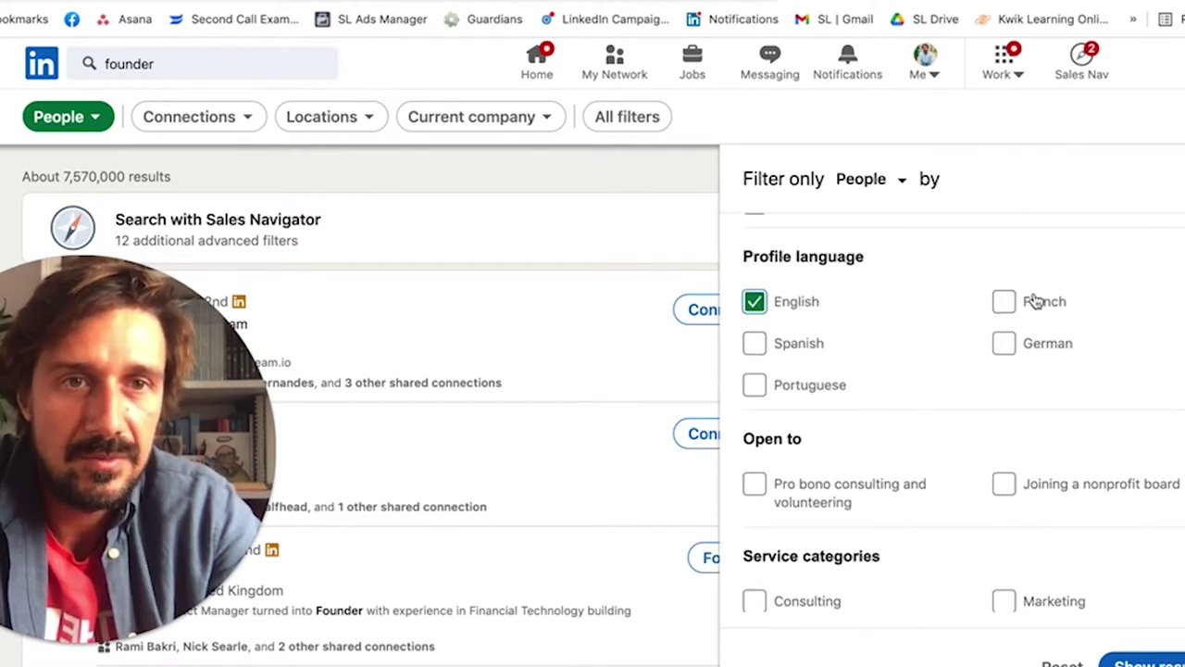
scroll(893, 433, down, 6)
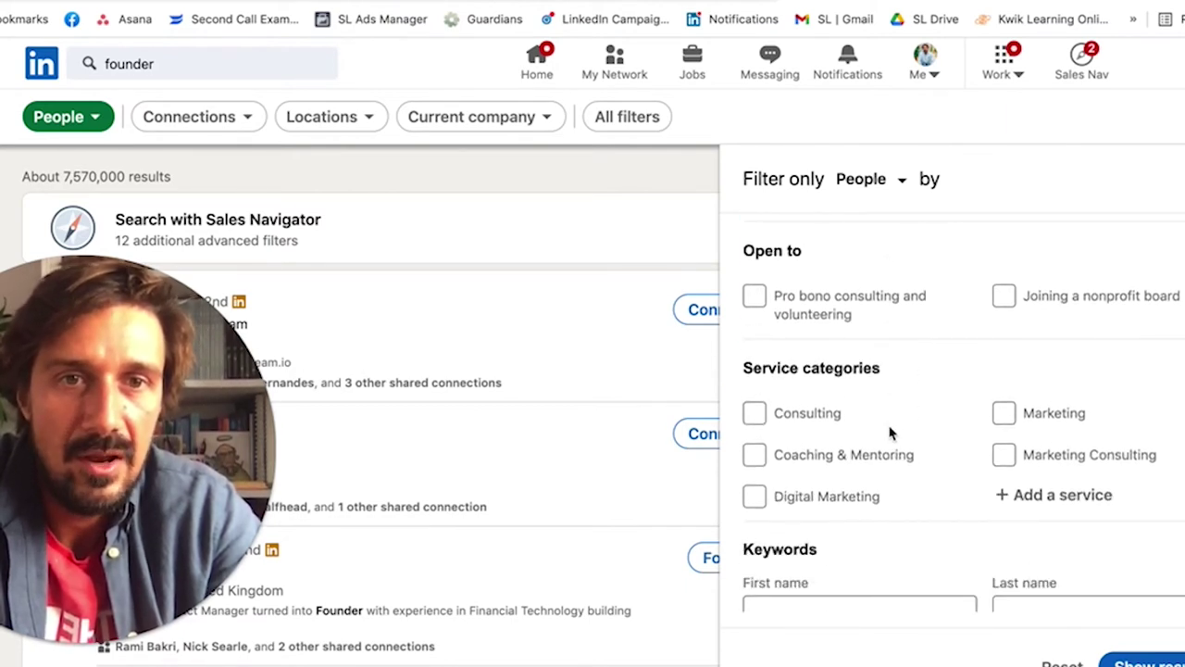
scroll(942, 334, down, 1)
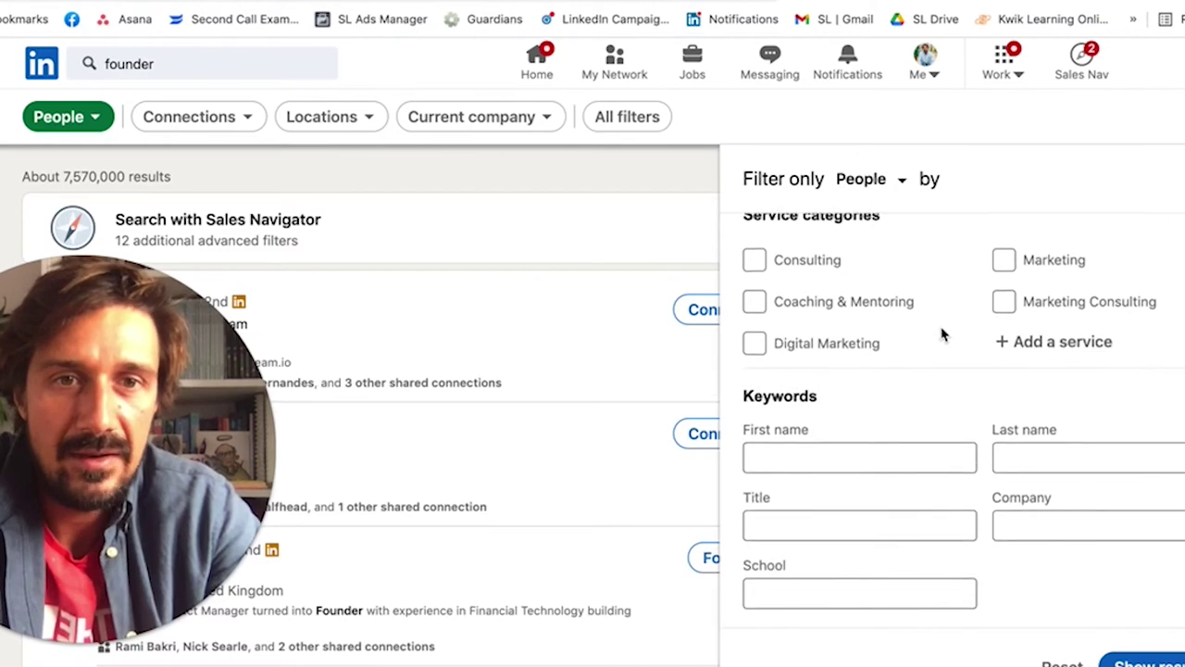
click(1144, 661)
drag(160, 400, 946, 415)
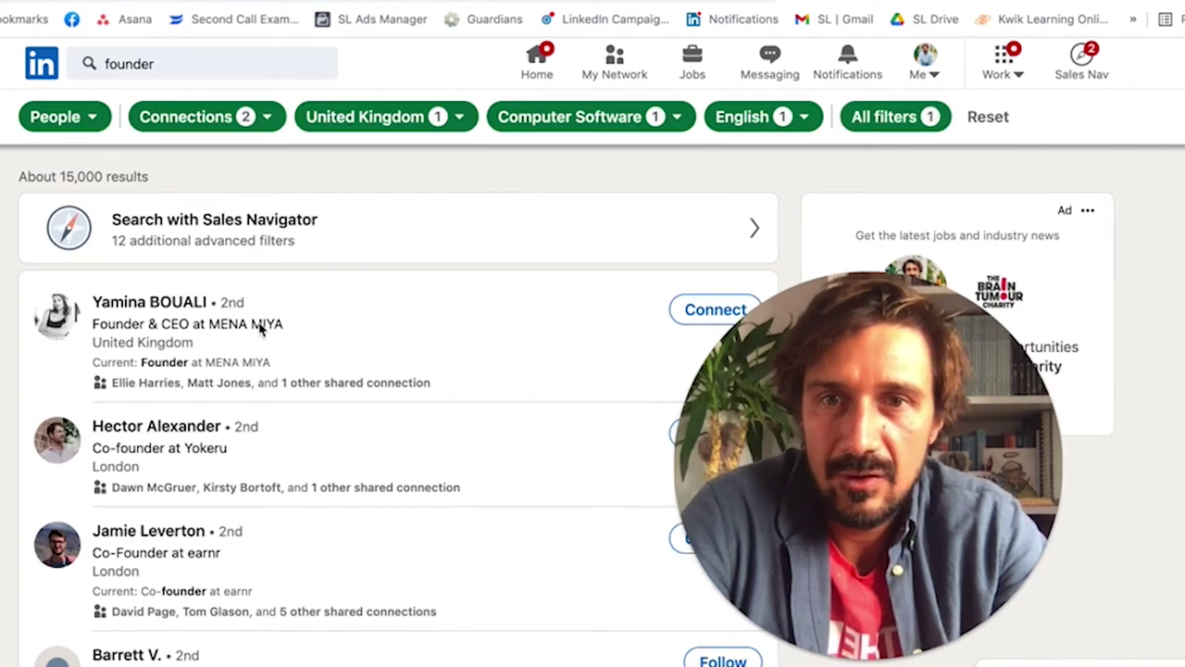
scroll(153, 431, down, 3)
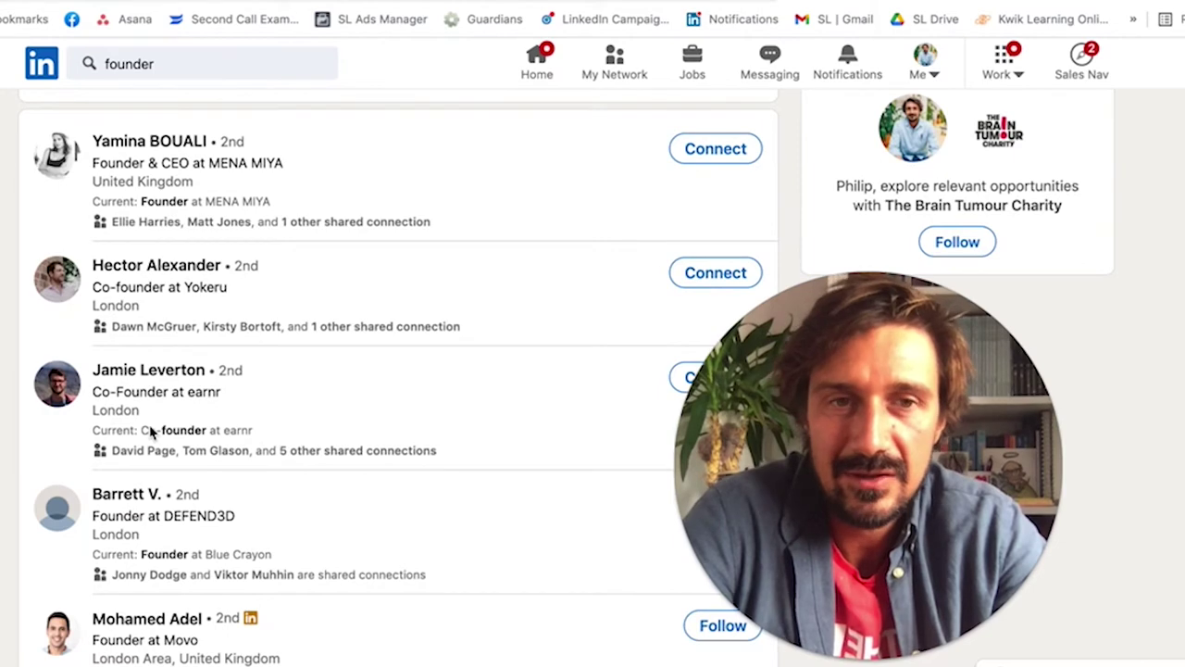
scroll(151, 435, down, 1)
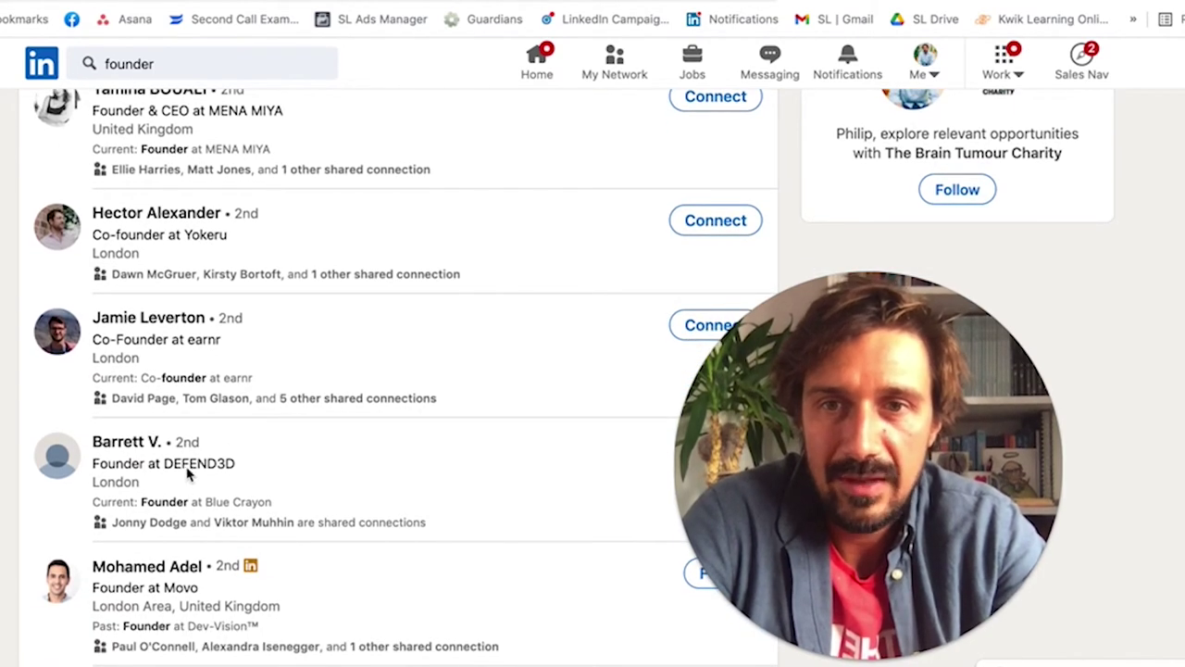
scroll(153, 500, down, 2)
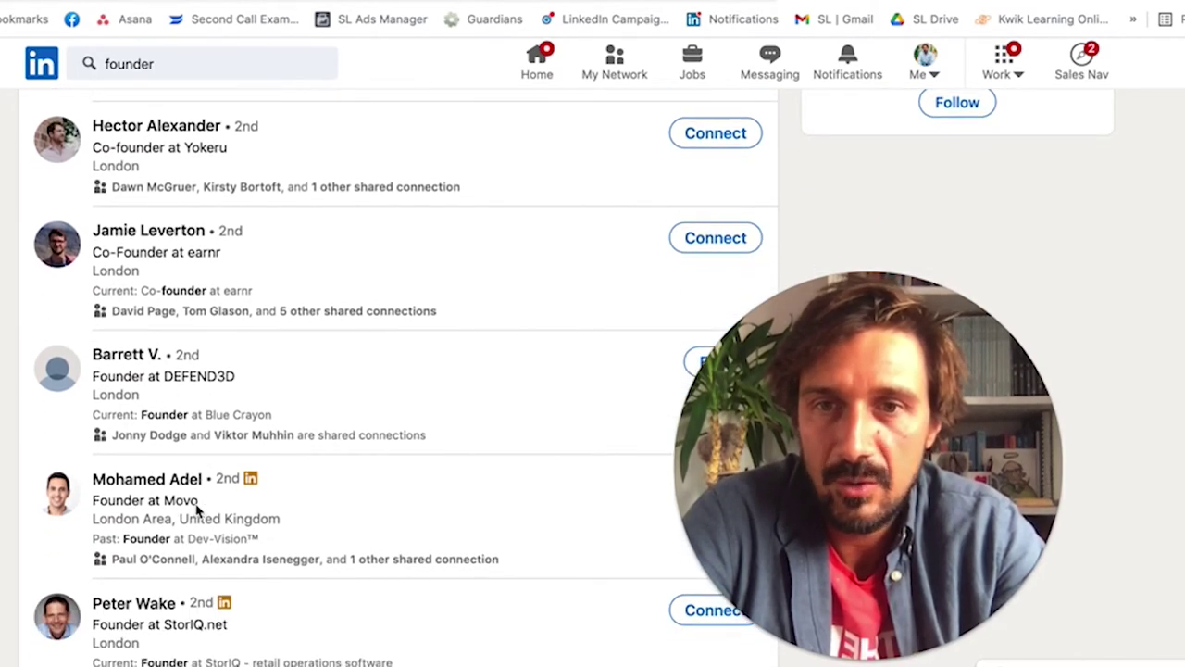
scroll(196, 508, down, 3)
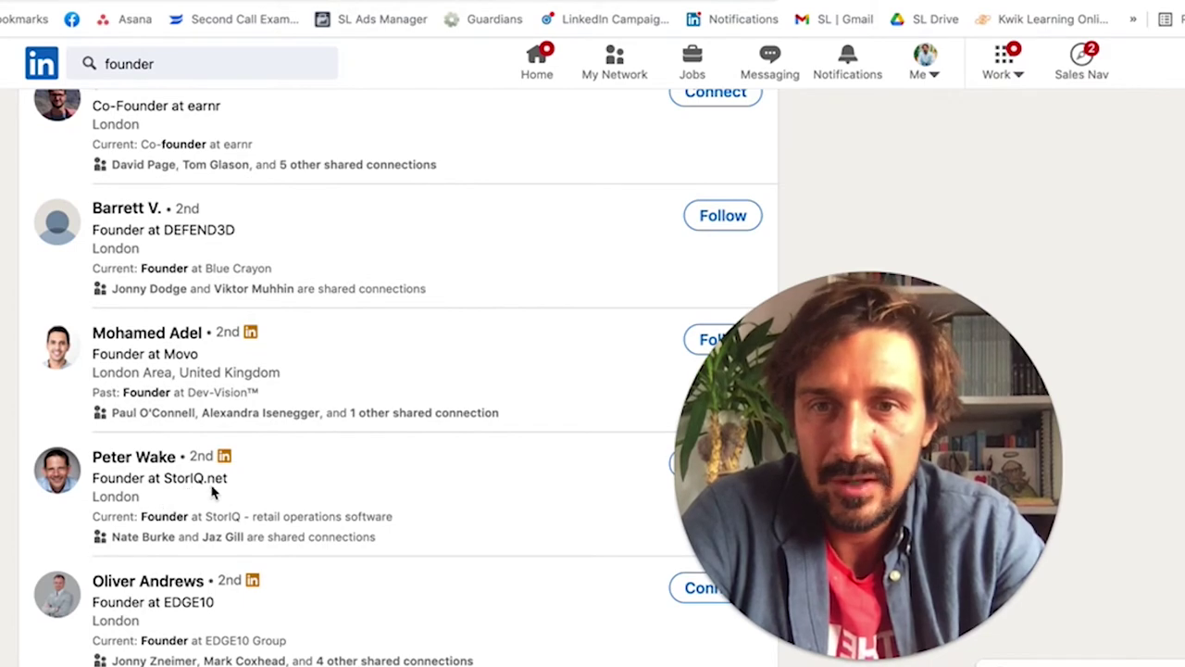
scroll(267, 537, down, 5)
scroll(268, 538, up, 6)
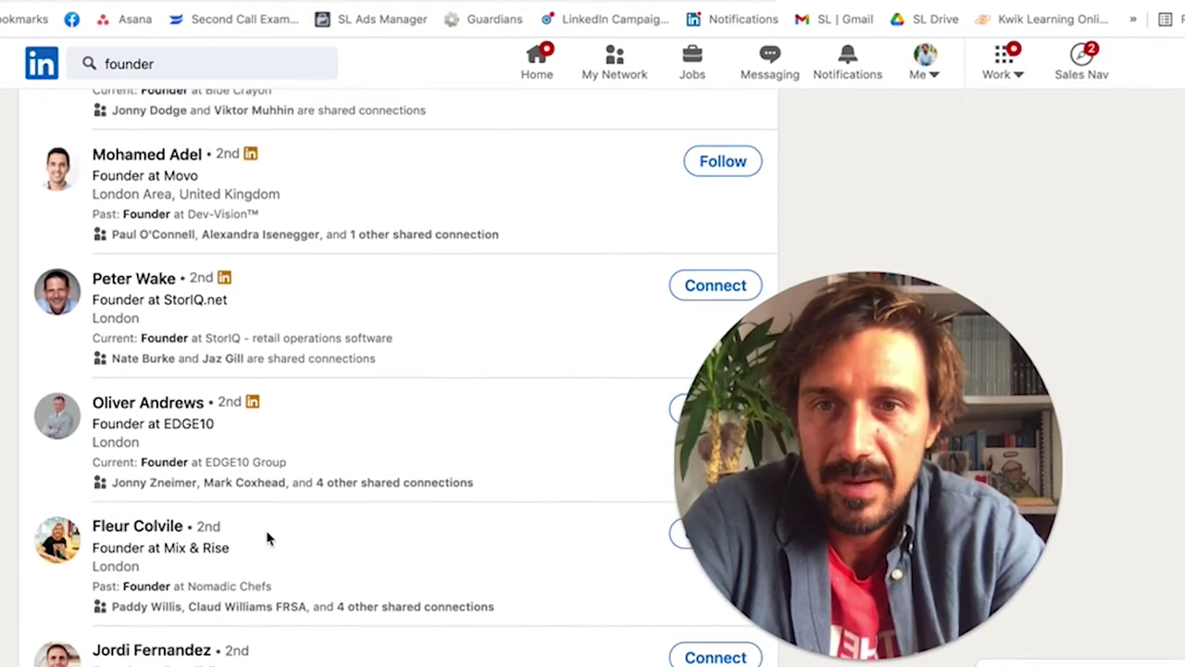
scroll(268, 537, up, 8)
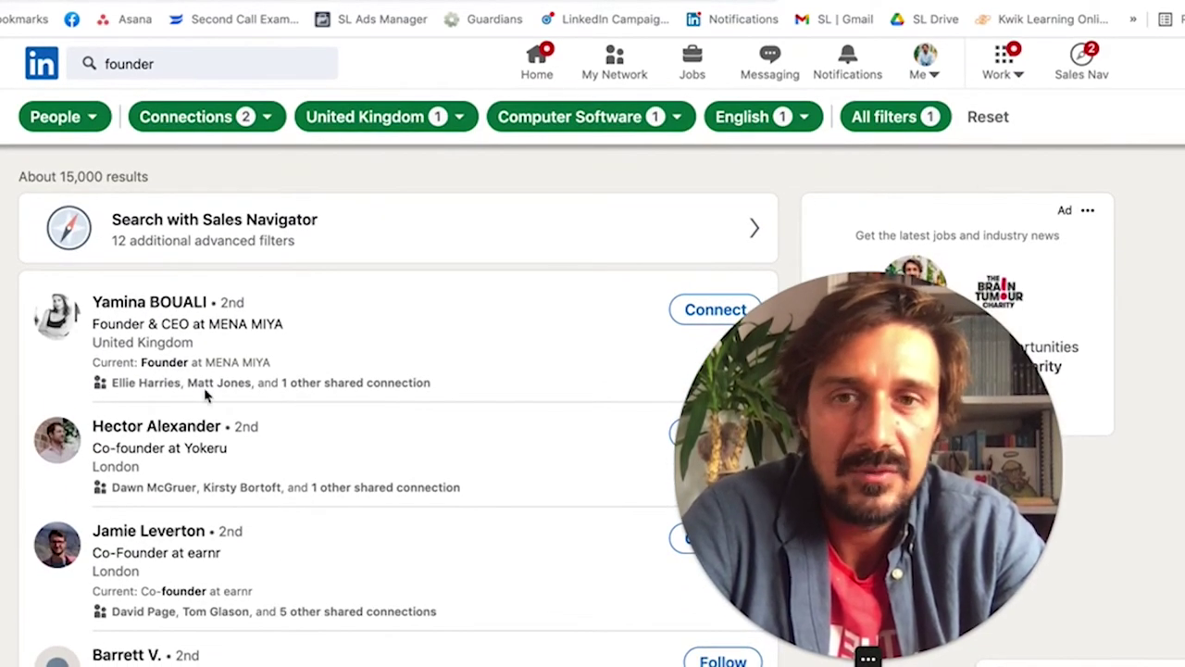
scroll(85, 592, down, 15)
scroll(170, 485, up, 15)
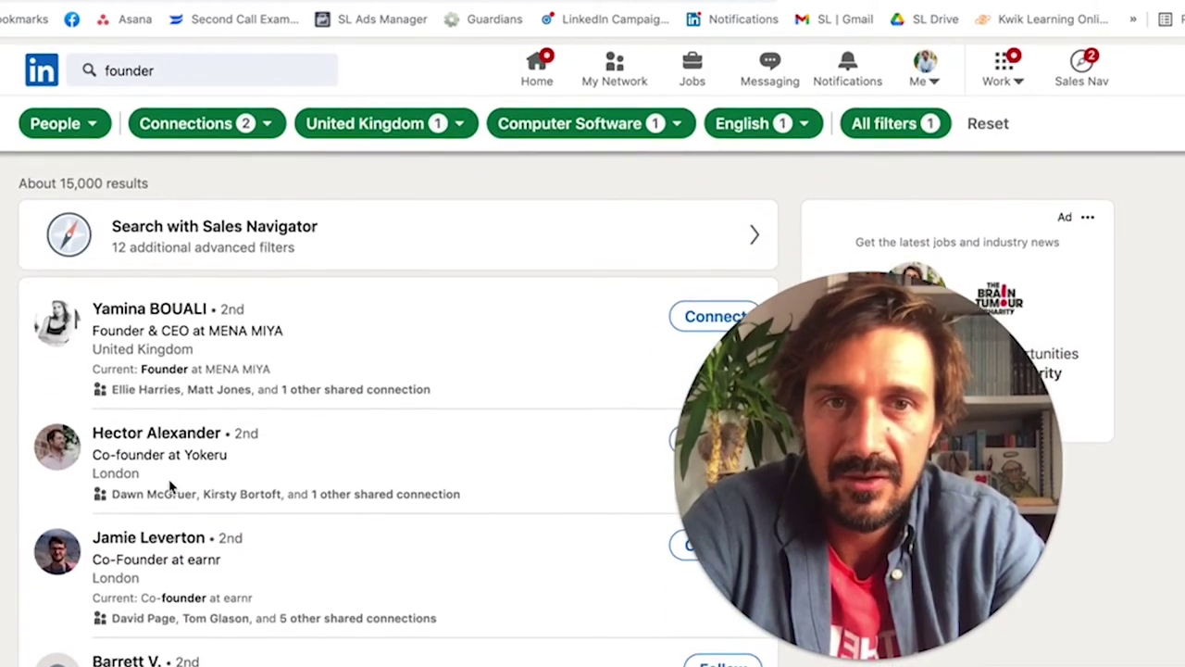
click(1153, 3)
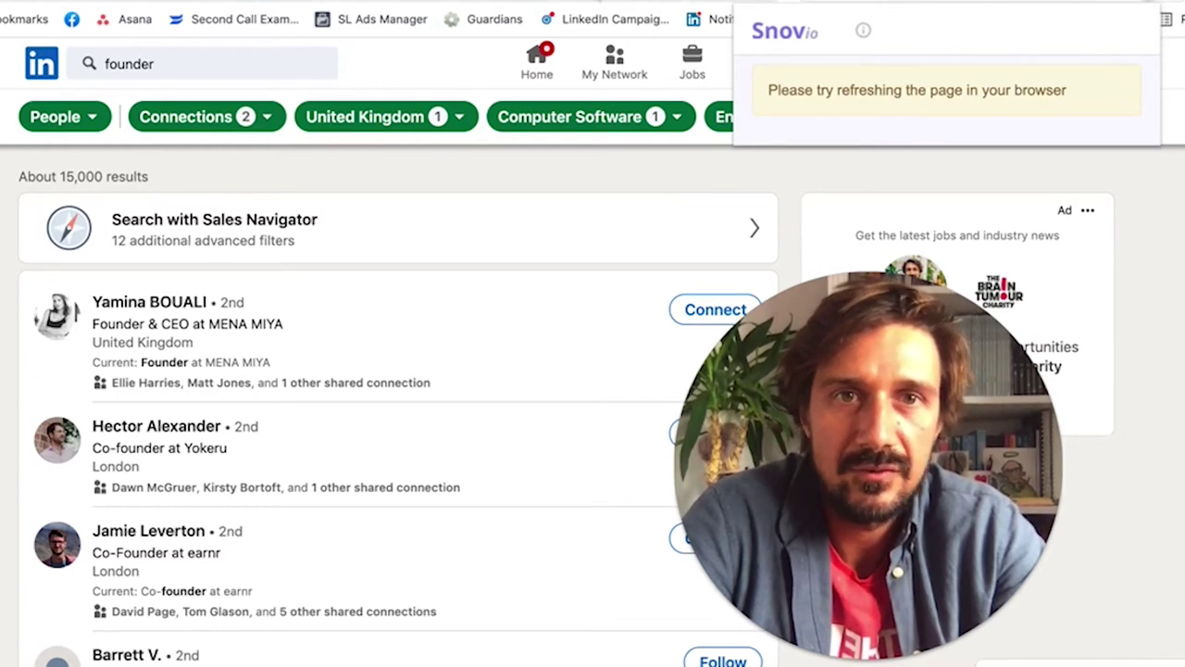
Dismiss the Snov.io refresh notice, reload the results page, and reopen the prospect finder
click(595, 4)
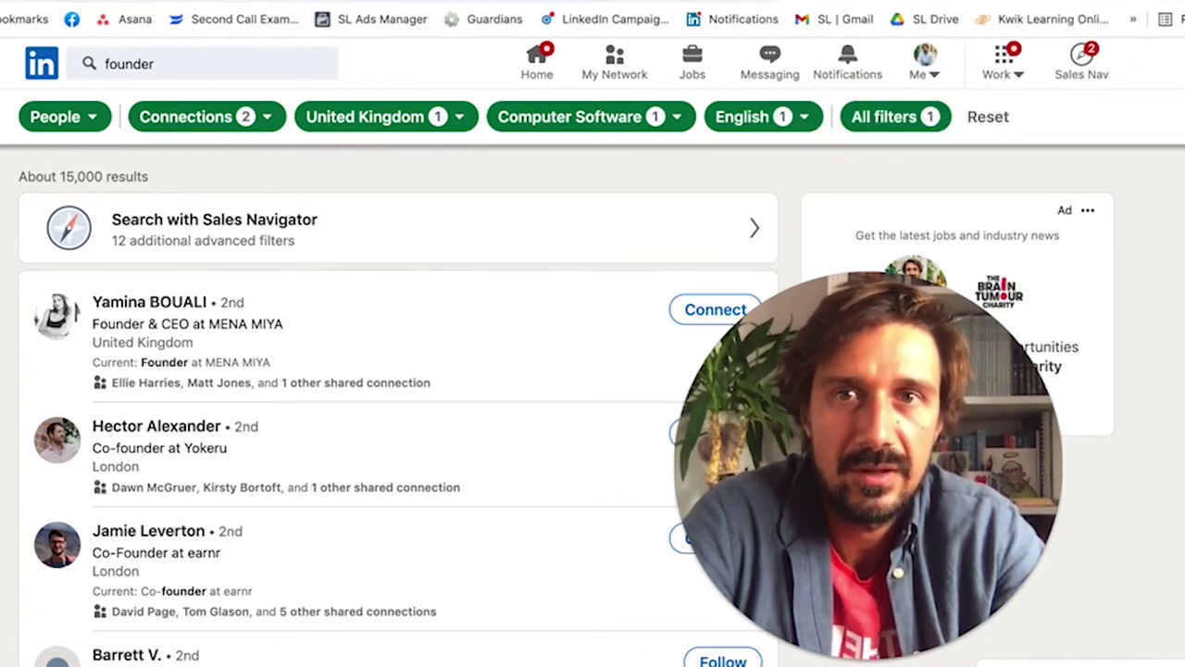
key(ctrl+r)
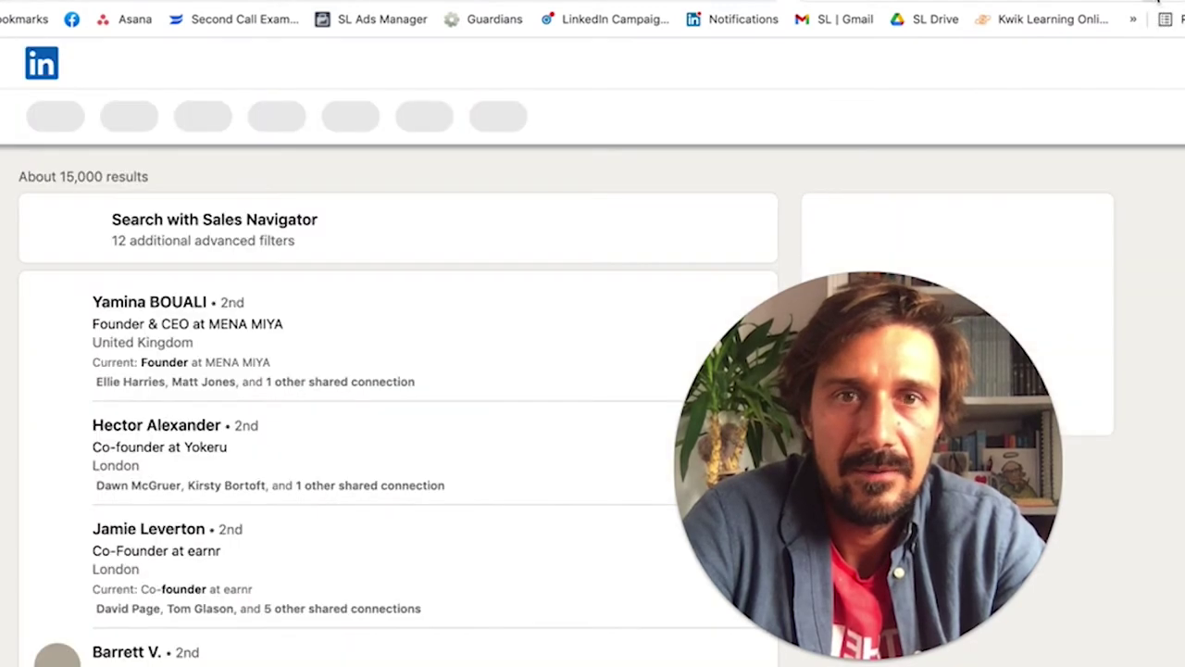
click(1158, 3)
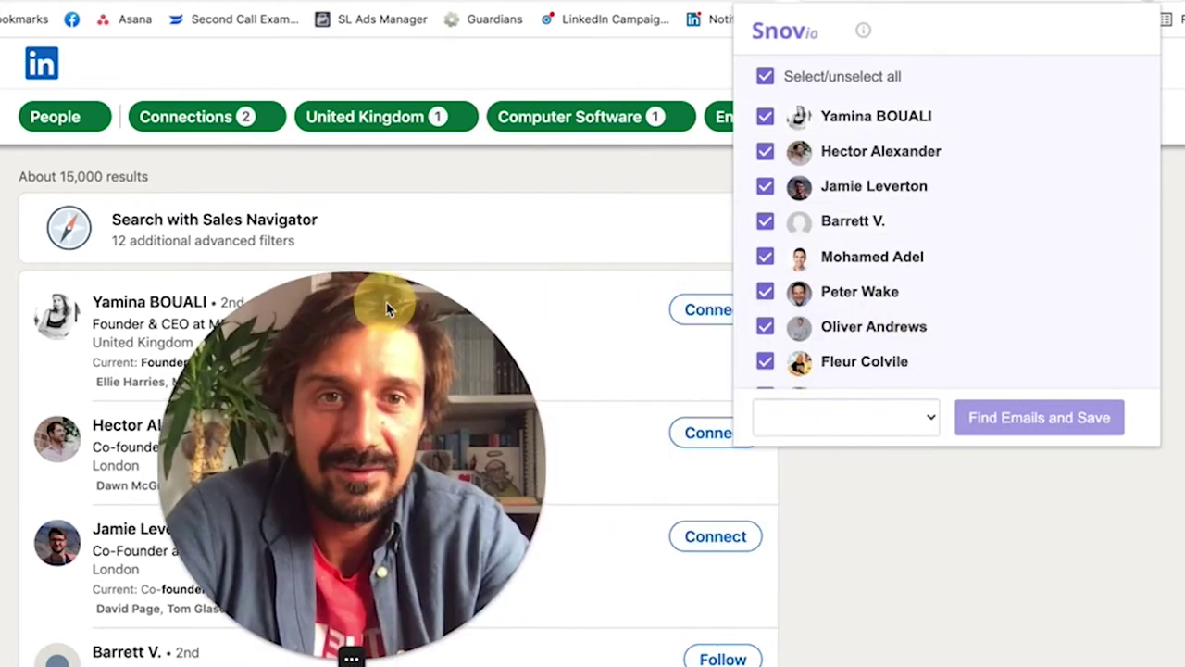
scroll(875, 273, down, 2)
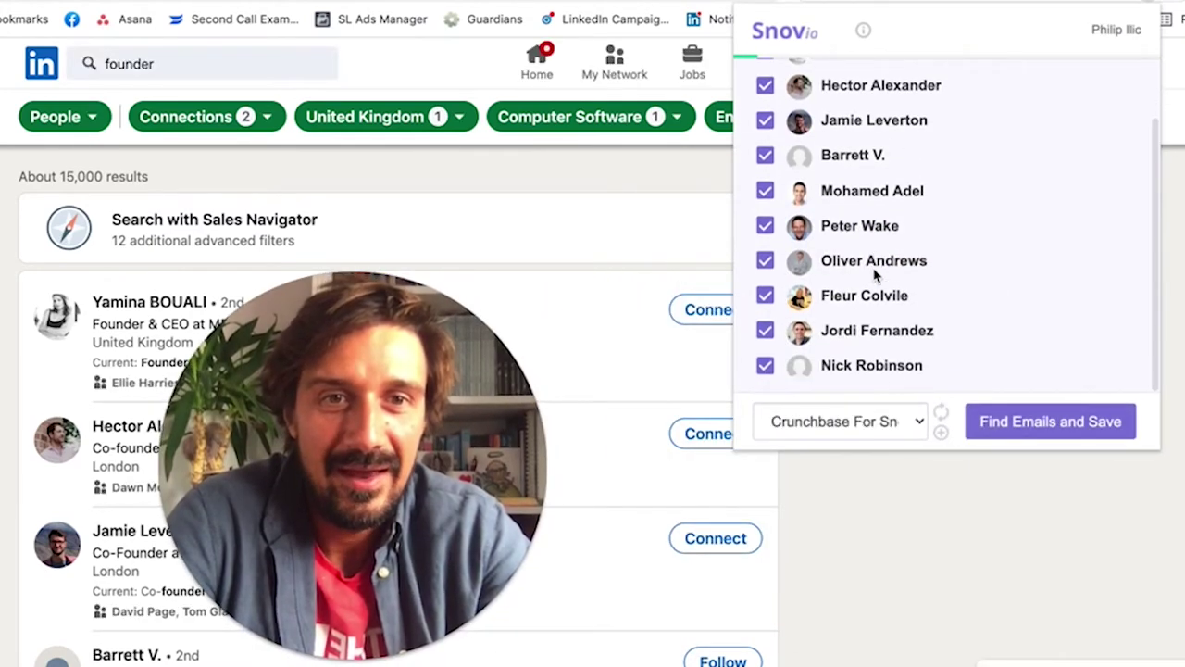
Choose New Prospects List as the destination and begin naming it 'LI |'
click(837, 423)
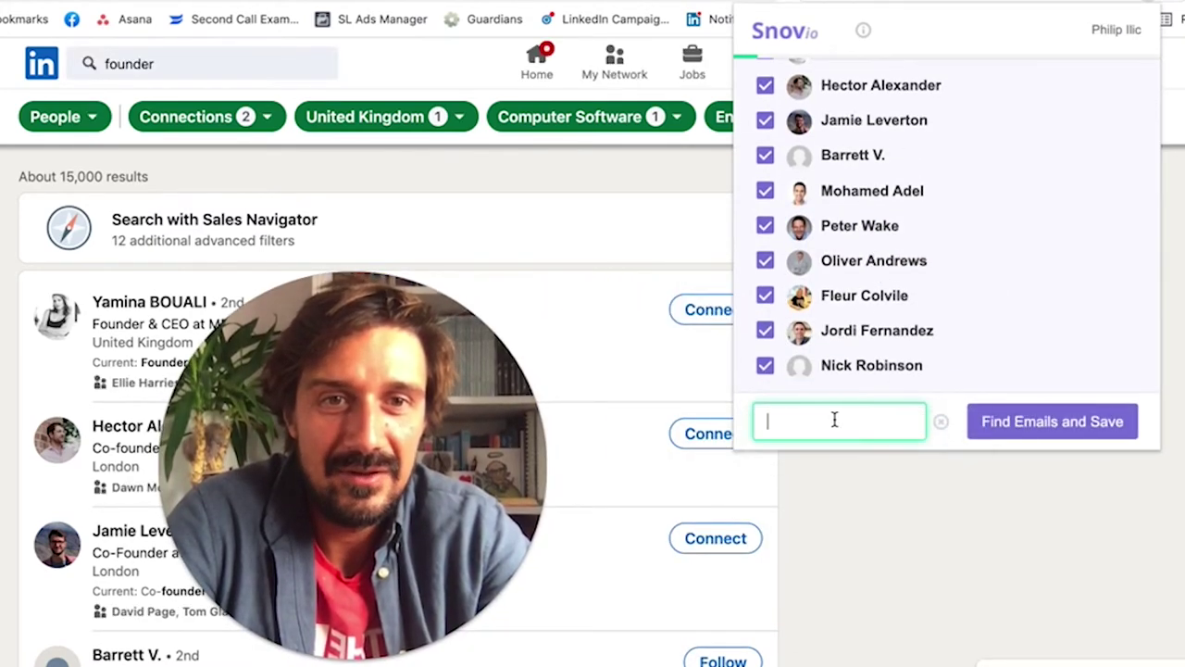
click(940, 425)
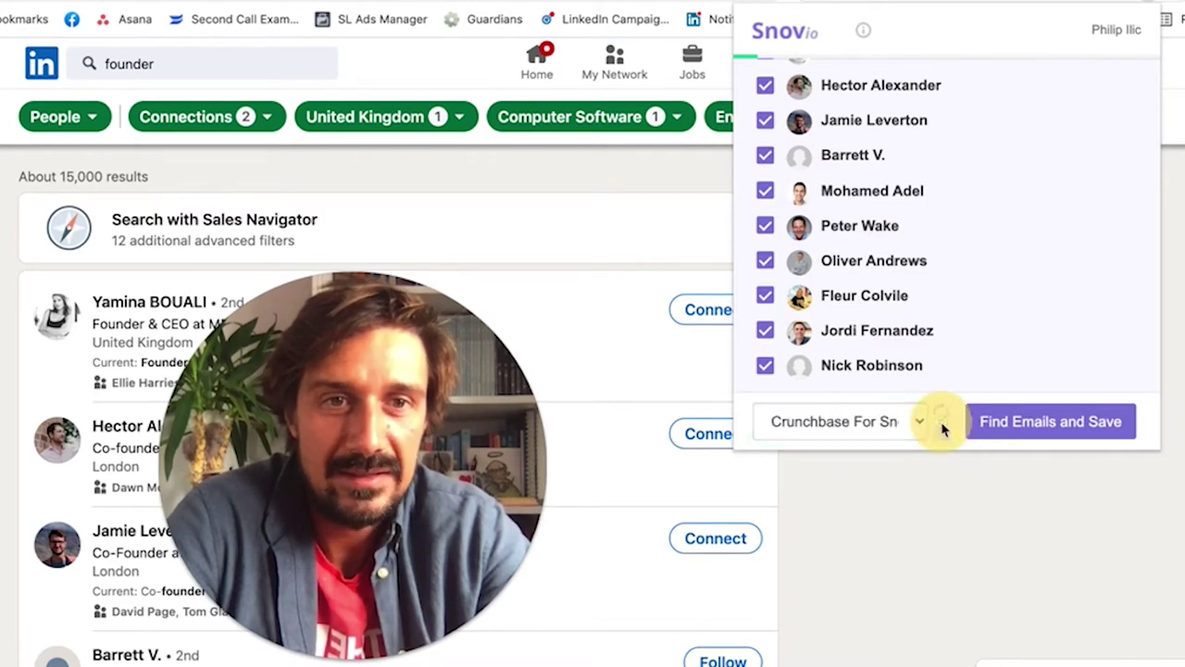
click(865, 430)
click(861, 444)
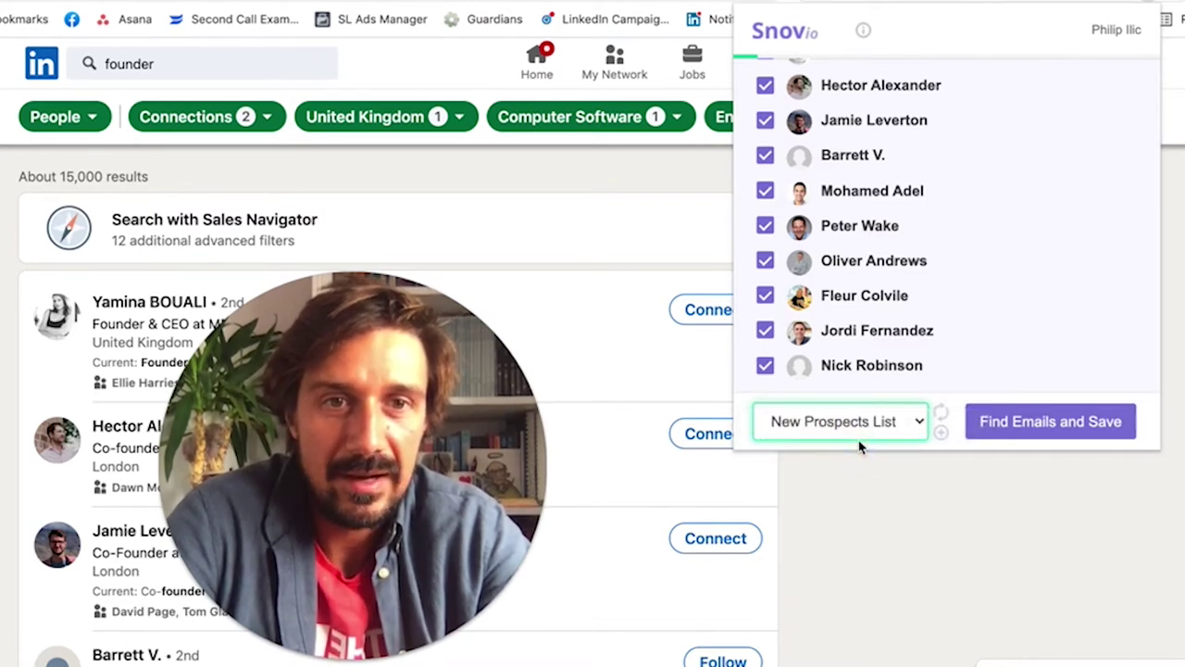
click(941, 436)
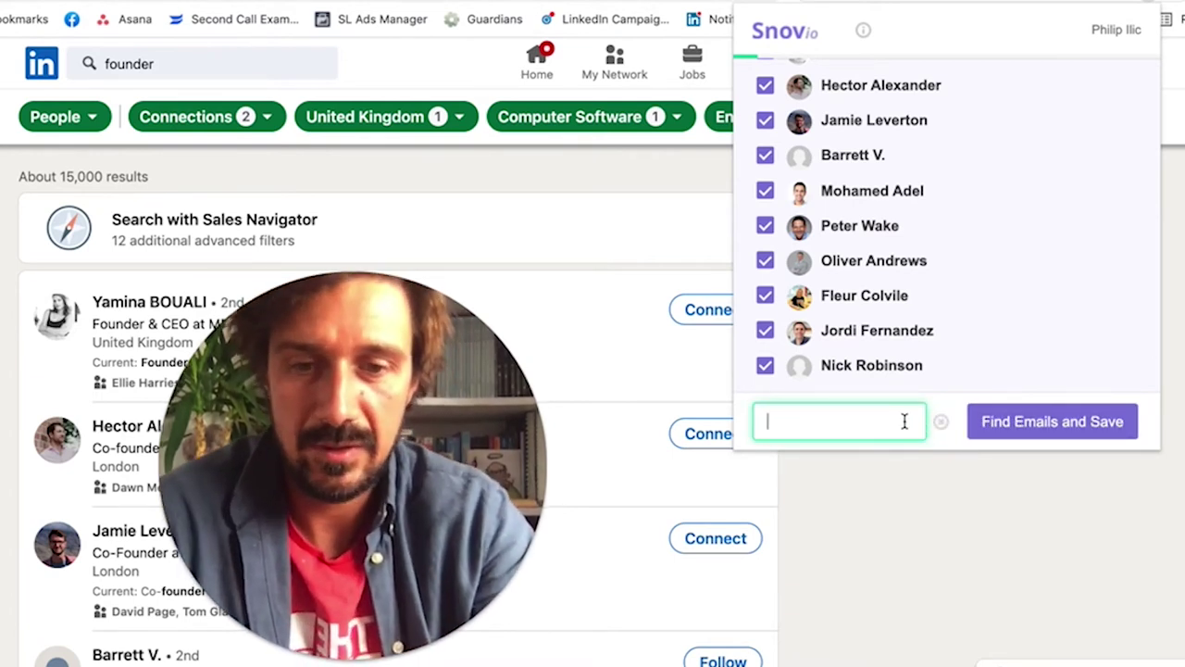
text(LI | Founders | 15th sep)
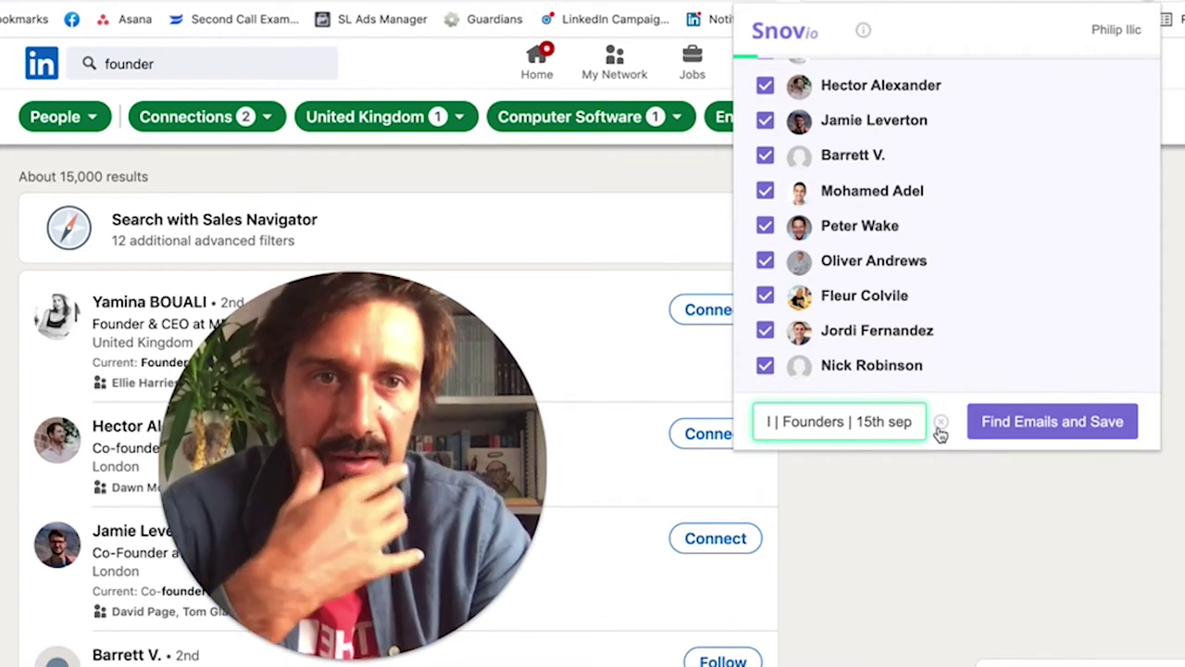
Finish the list name 'LI | Founders | 15th sep' and review the panel
click(970, 445)
click(885, 421)
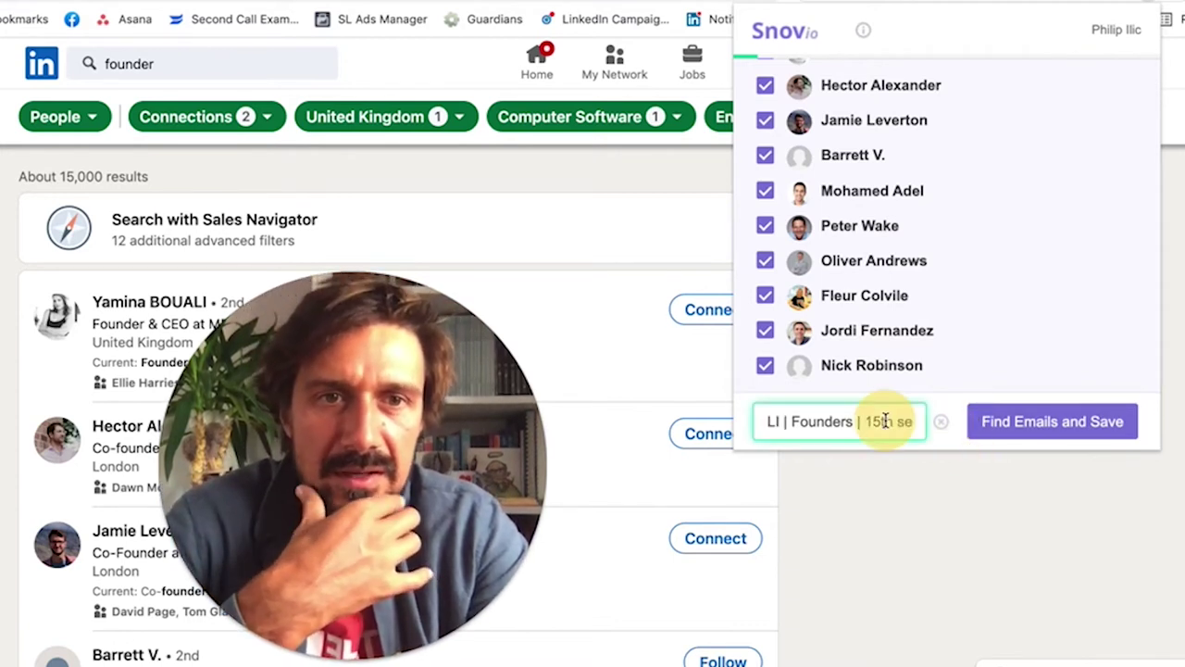
click(949, 411)
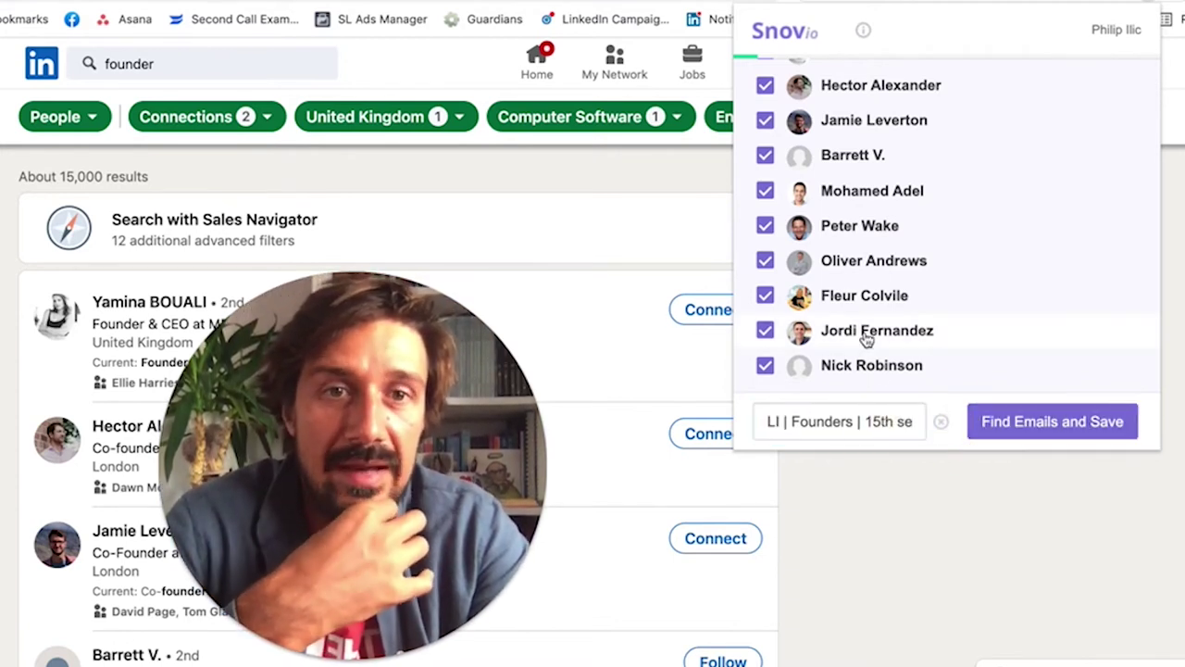
scroll(866, 340, up, 2)
scroll(866, 339, down, 2)
scroll(861, 333, up, 2)
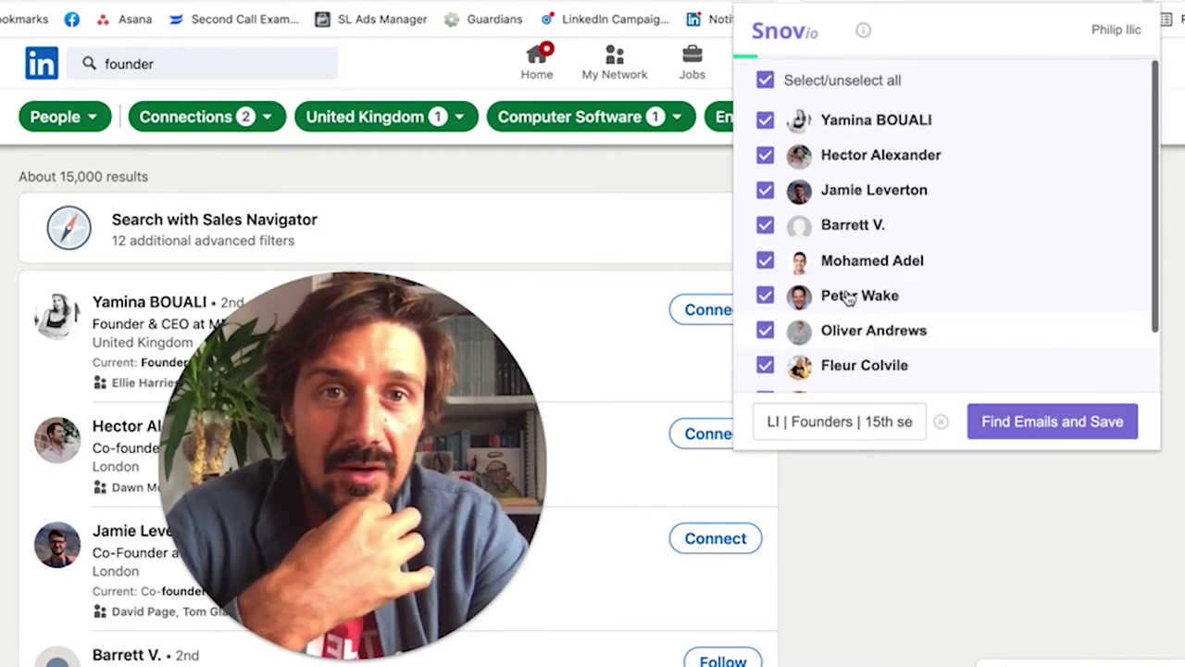
Run Find Emails and Save for the checked founders with 'Do not save prospects you have previously added' ticked
click(1030, 424)
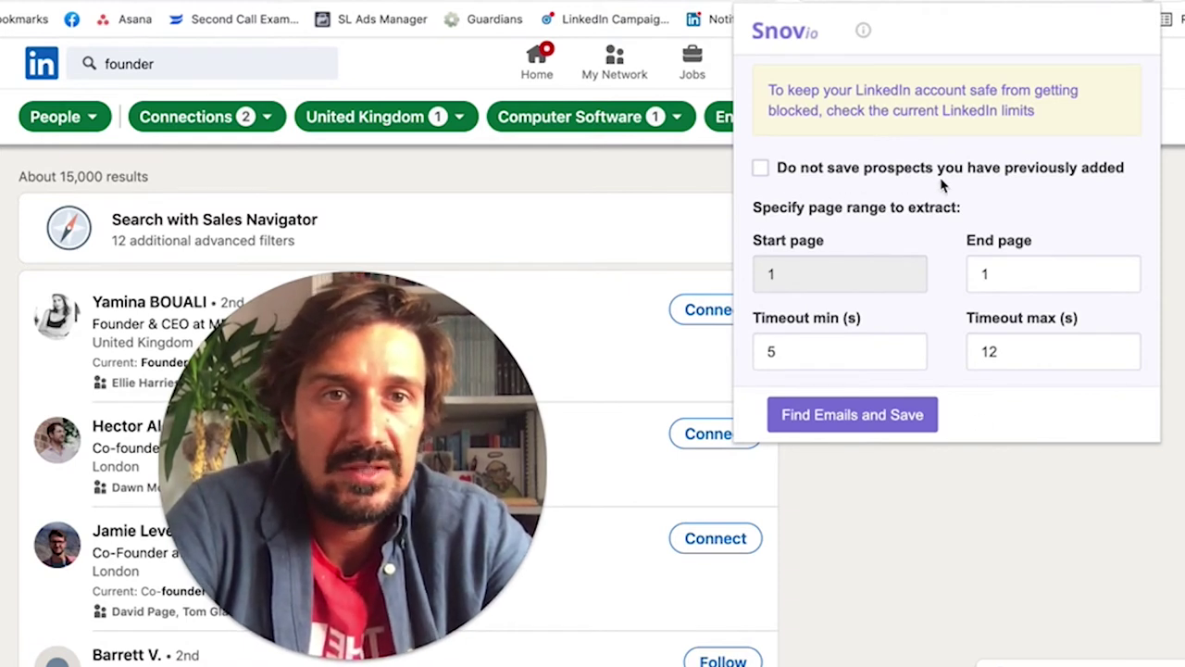
click(761, 169)
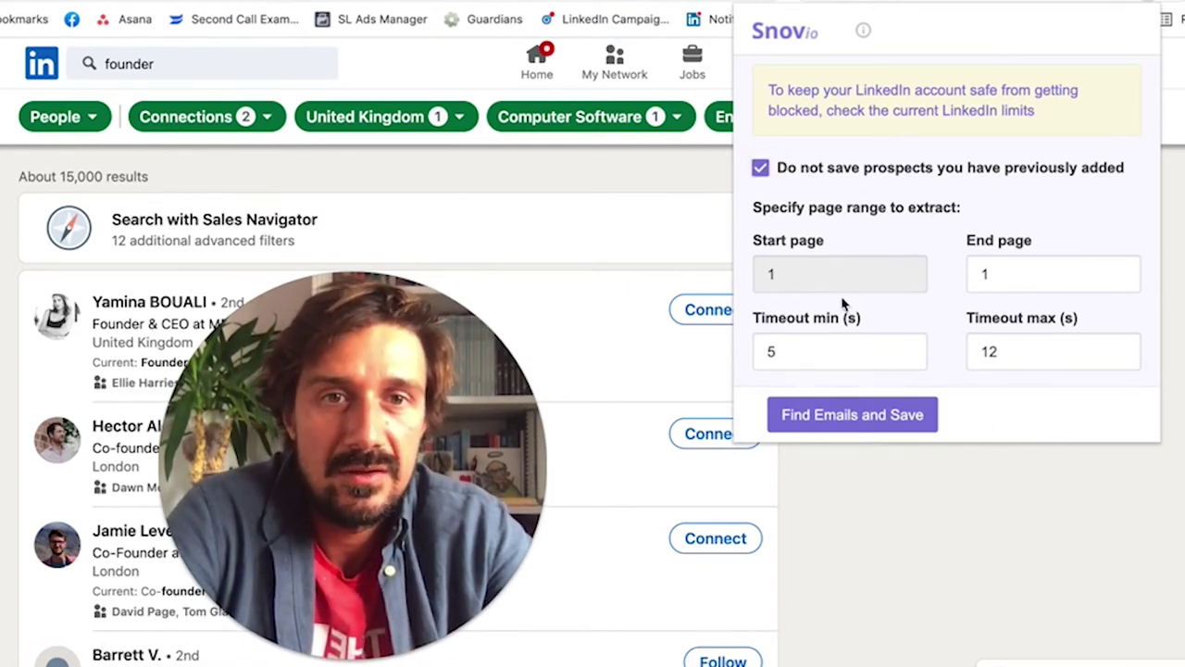
scroll(659, 540, down, 15)
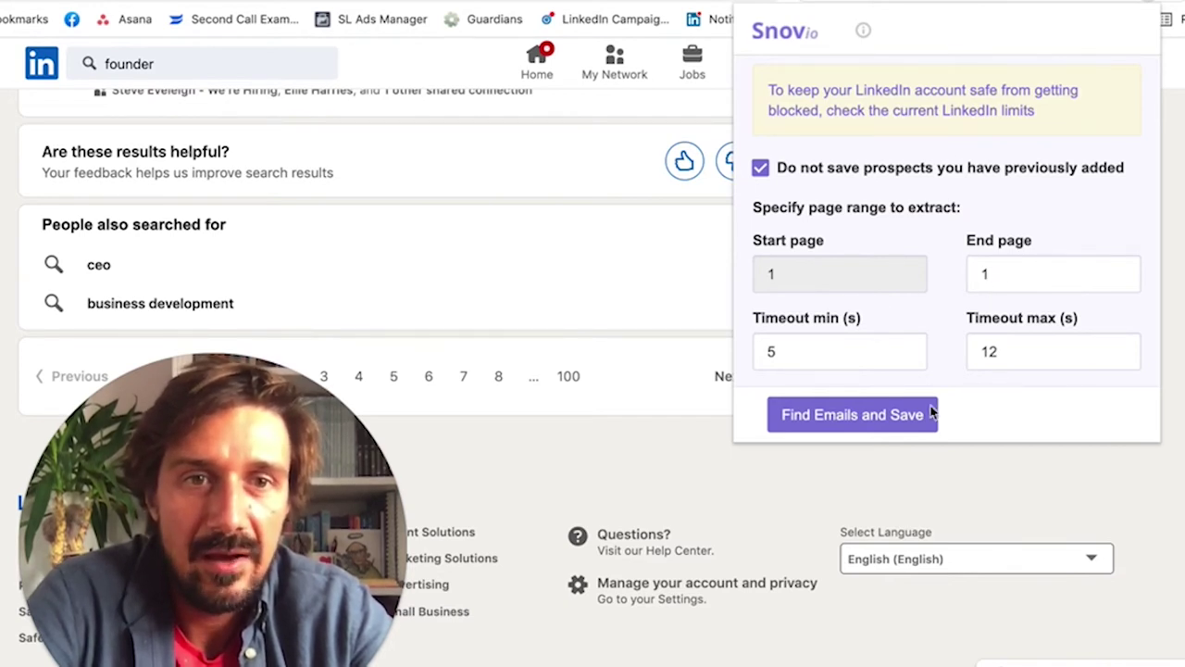
click(862, 419)
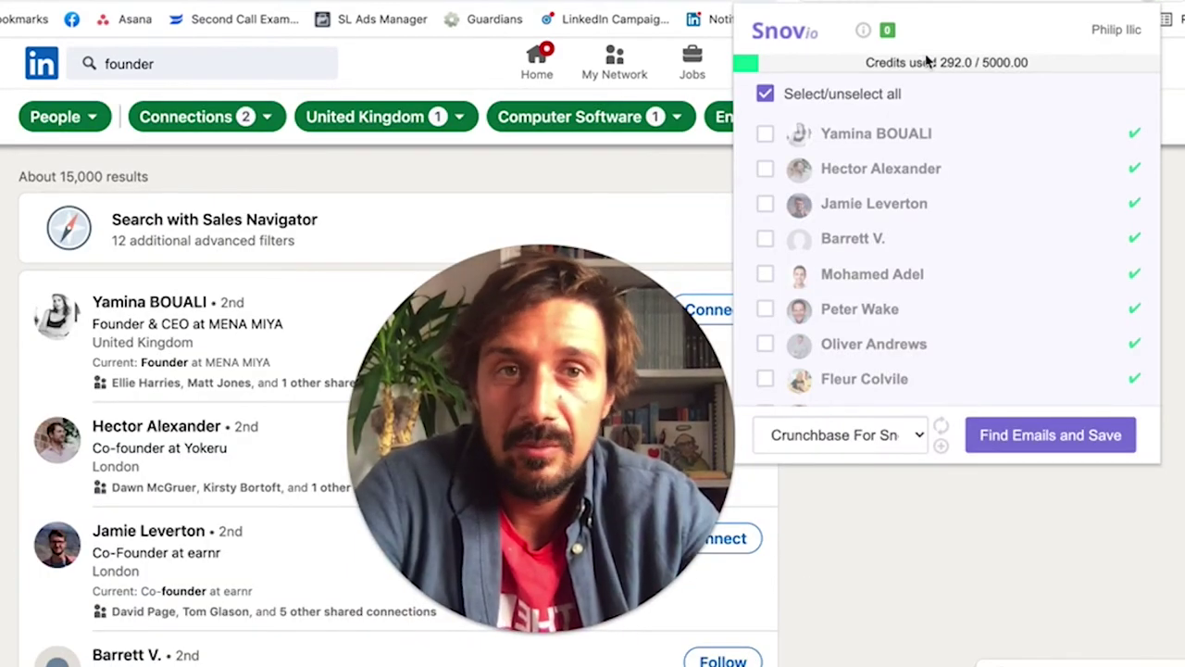
mouse_move(912, 51)
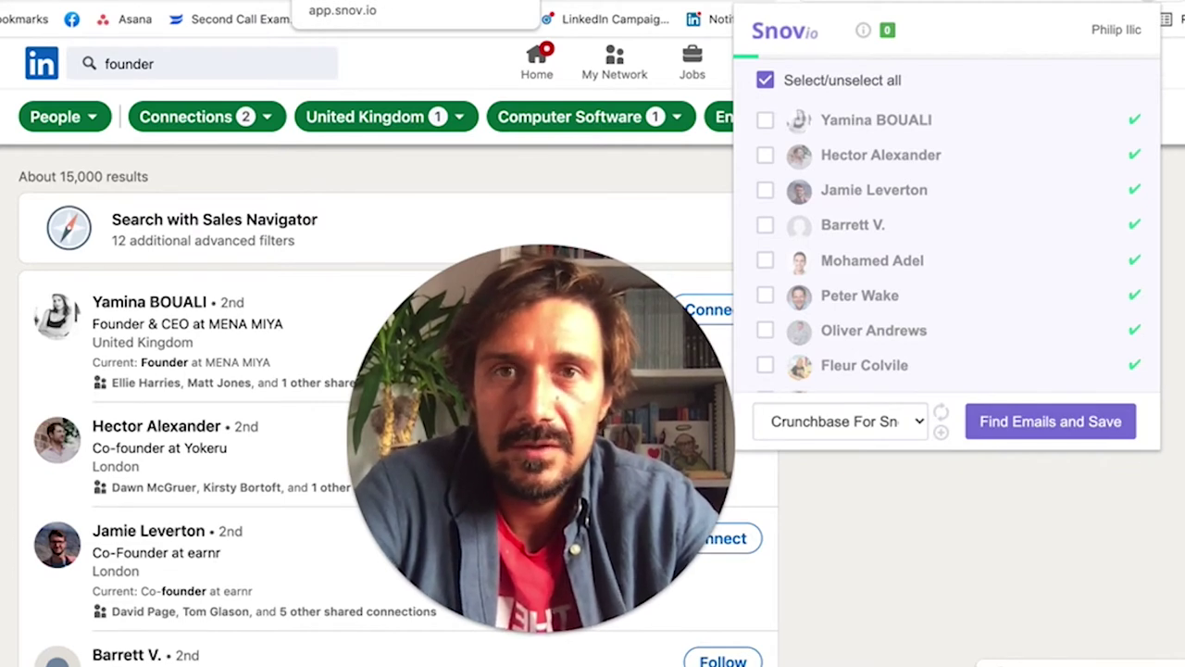
Open the 'LI | Founders | 15th sep' list and review its 10 founders and 11 emails
click(518, 2)
click(555, 2)
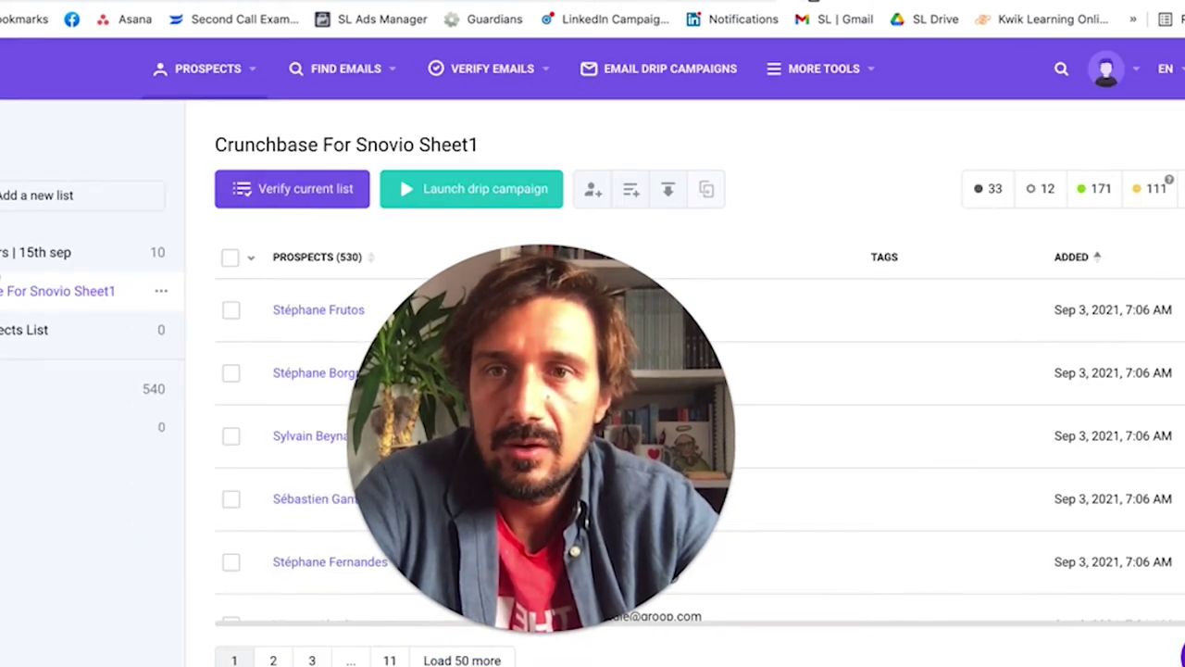
click(10, 252)
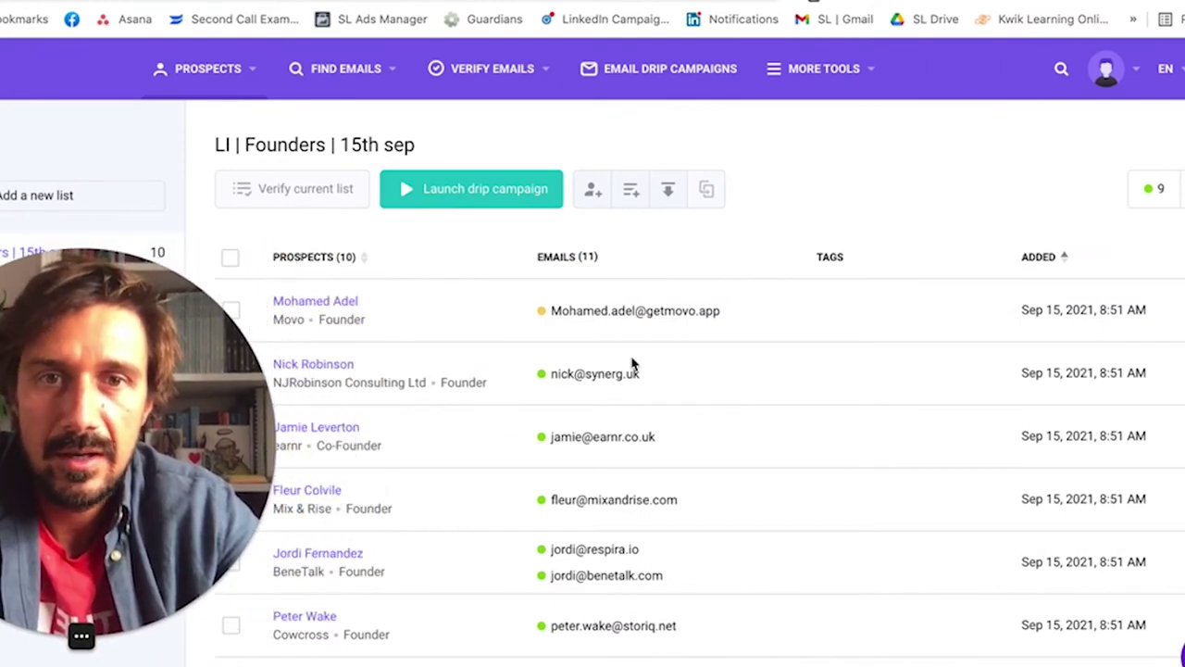
scroll(630, 439, down, 3)
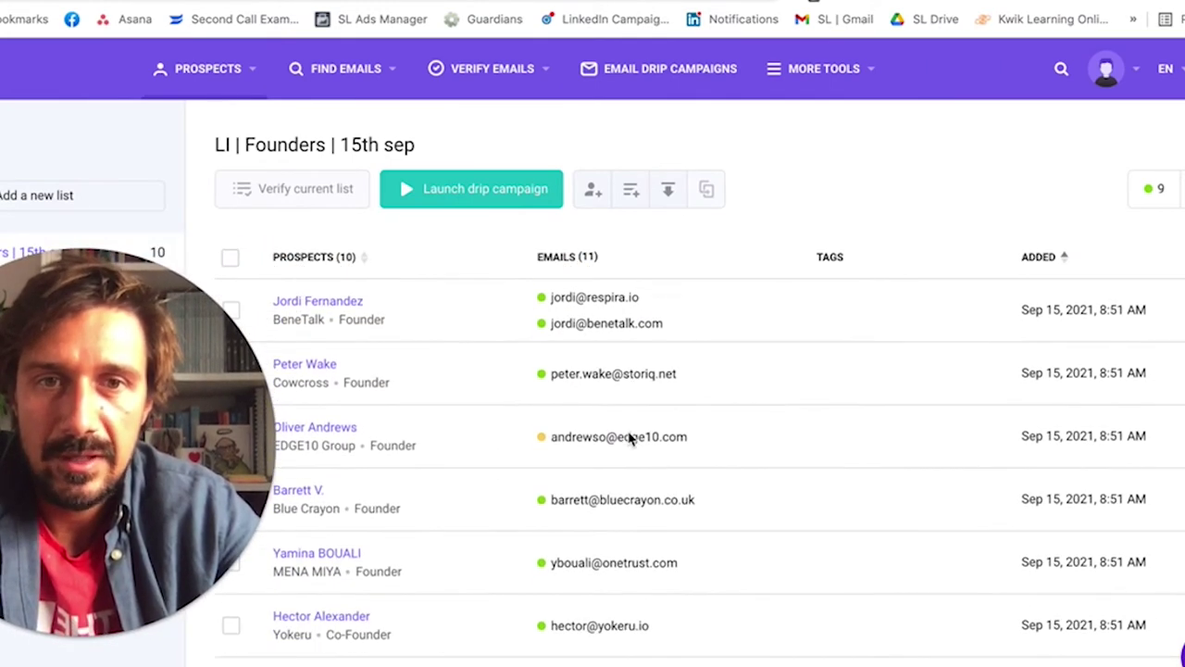
scroll(629, 439, up, 3)
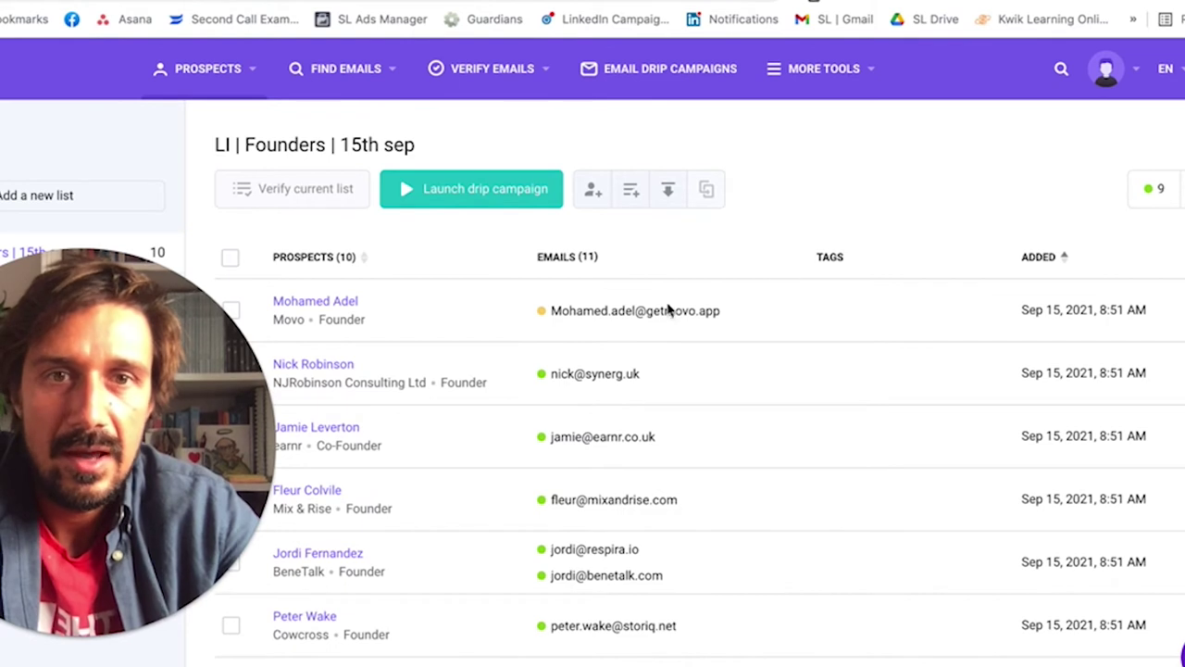
mouse_move(547, 316)
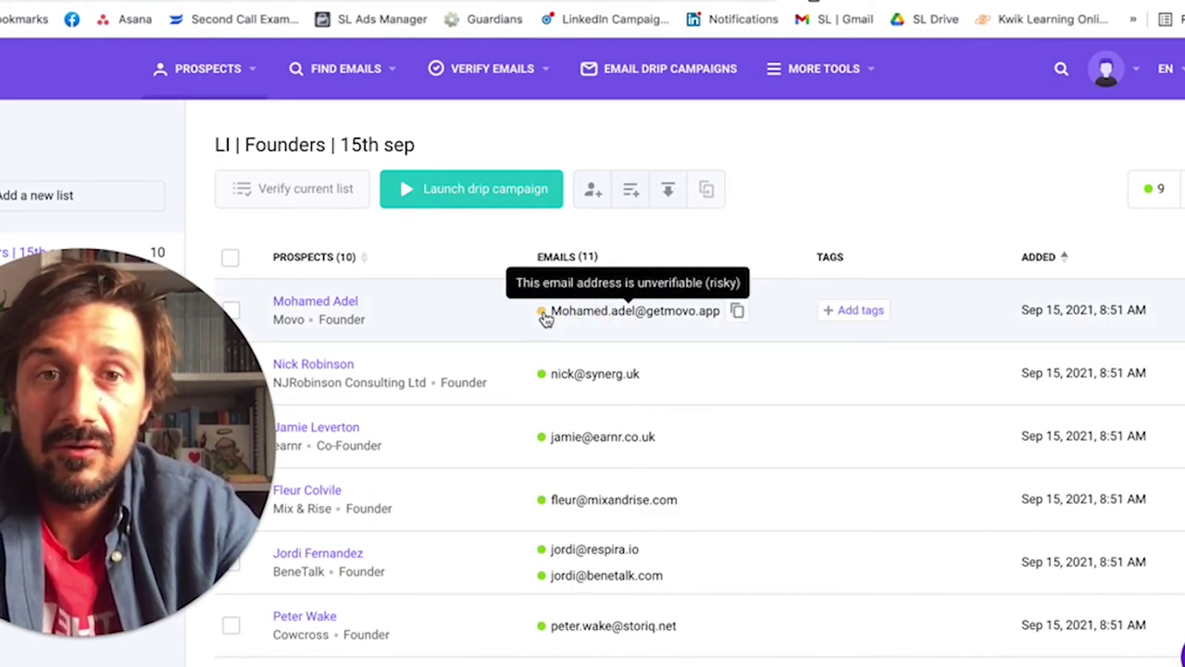
mouse_move(542, 378)
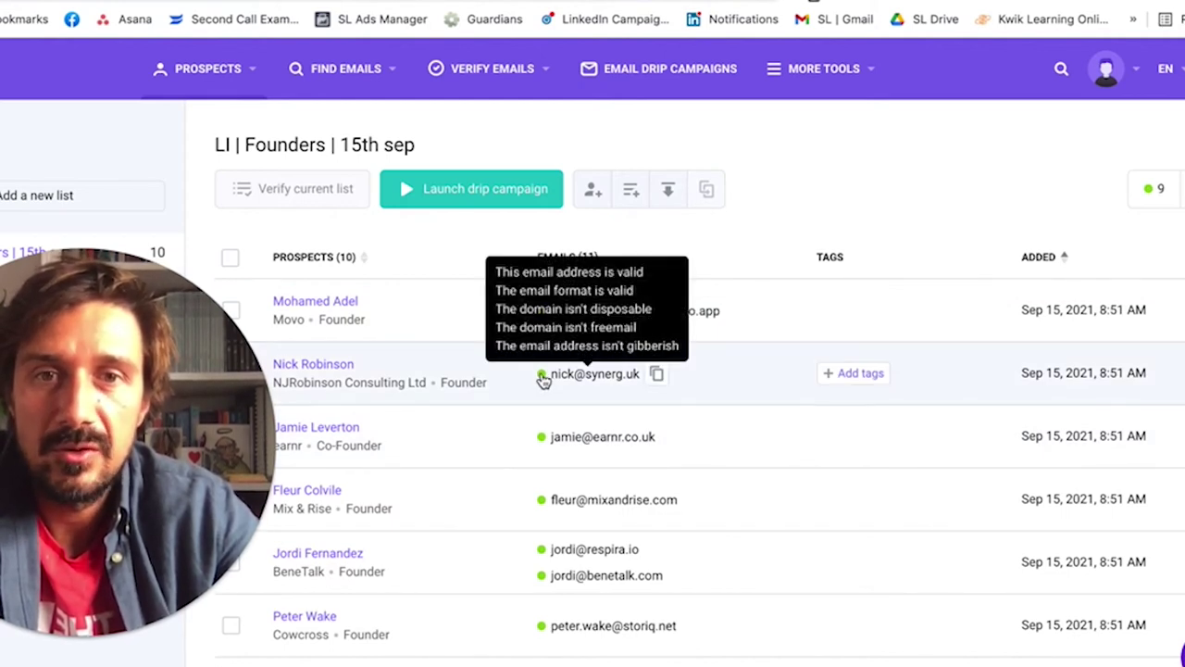
scroll(597, 460, down, 3)
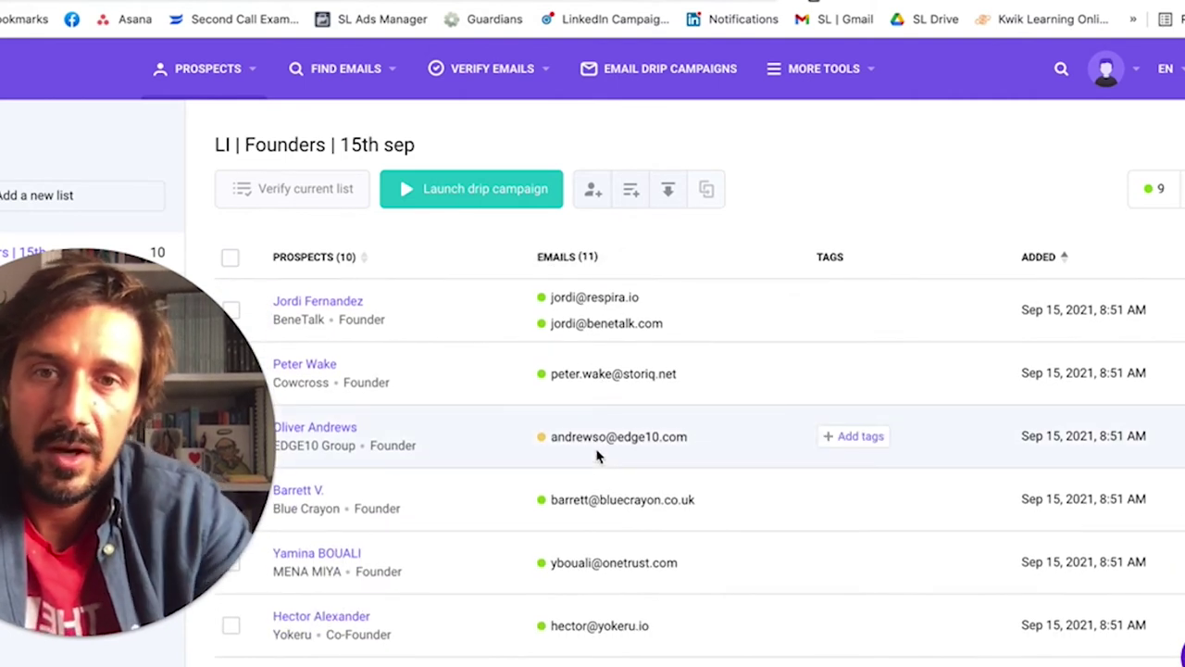
scroll(598, 455, up, 3)
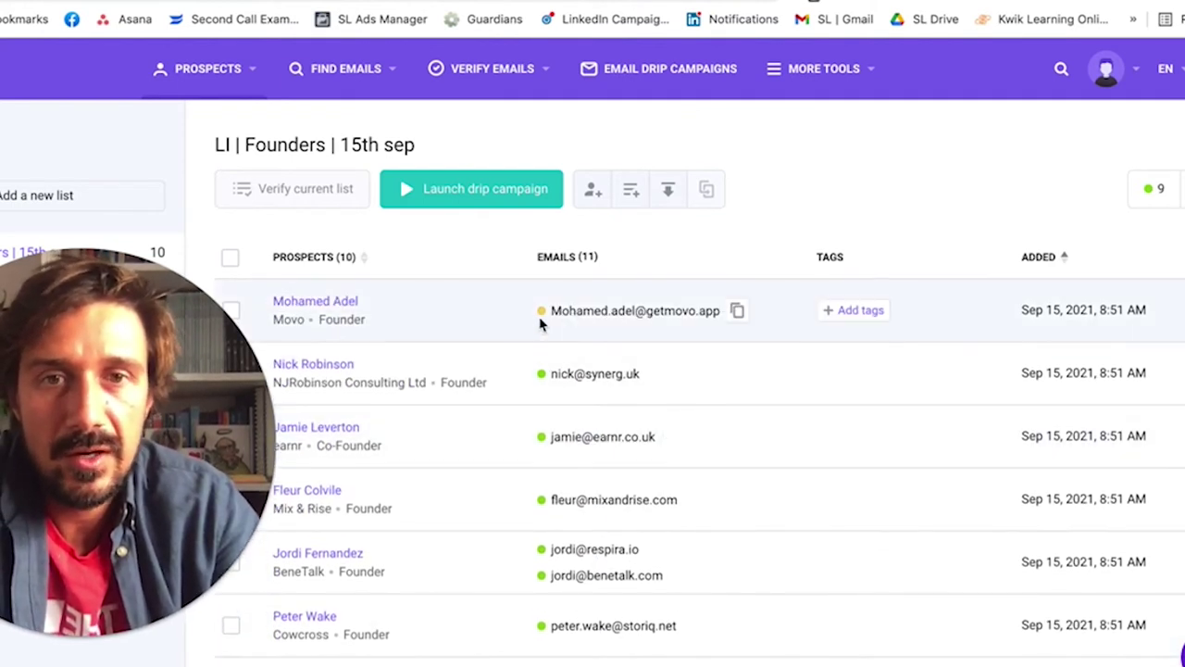
mouse_move(596, 317)
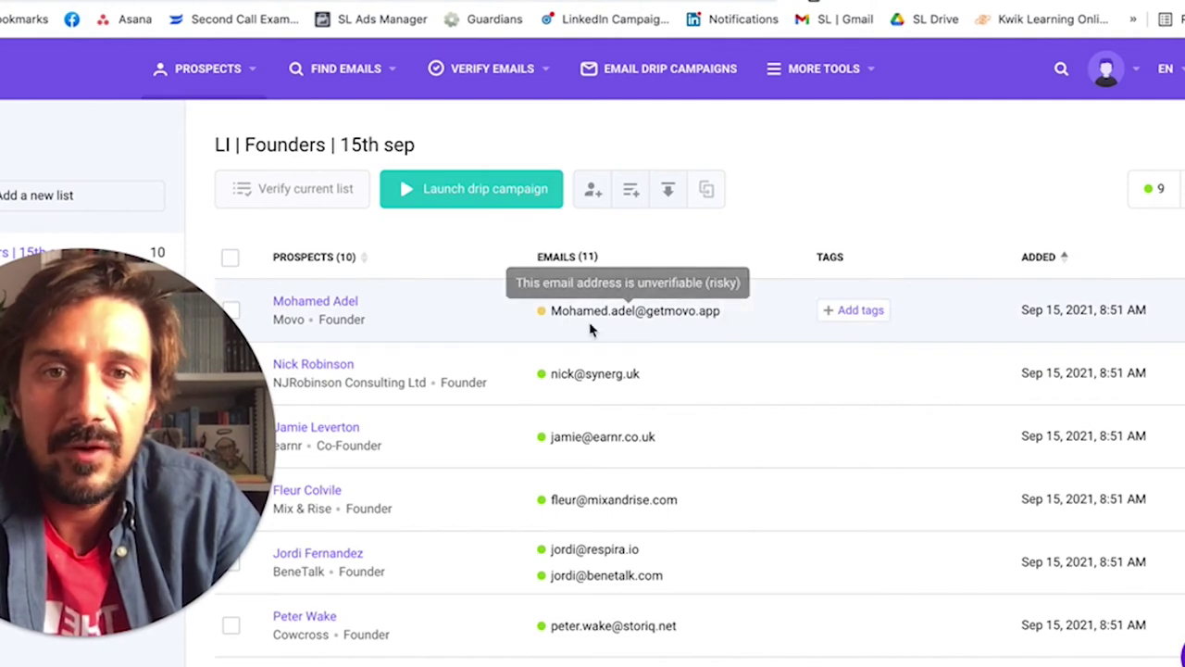
scroll(719, 476, down, 3)
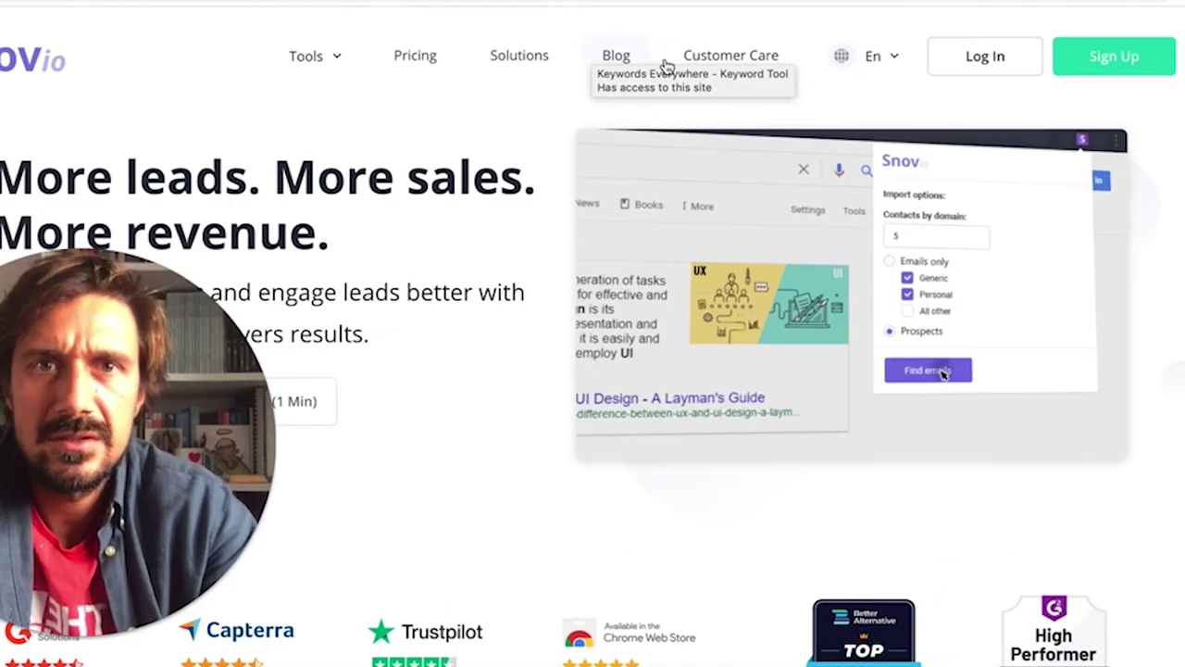
click(404, 68)
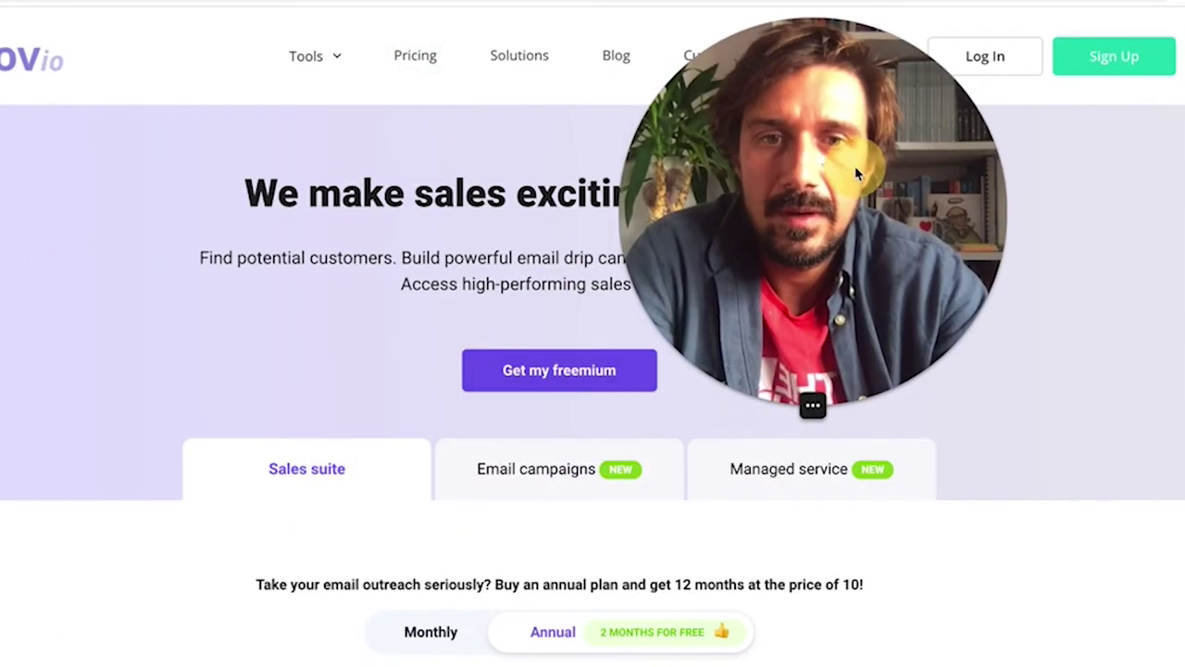
scroll(429, 488, down, 1)
scroll(430, 488, down, 4)
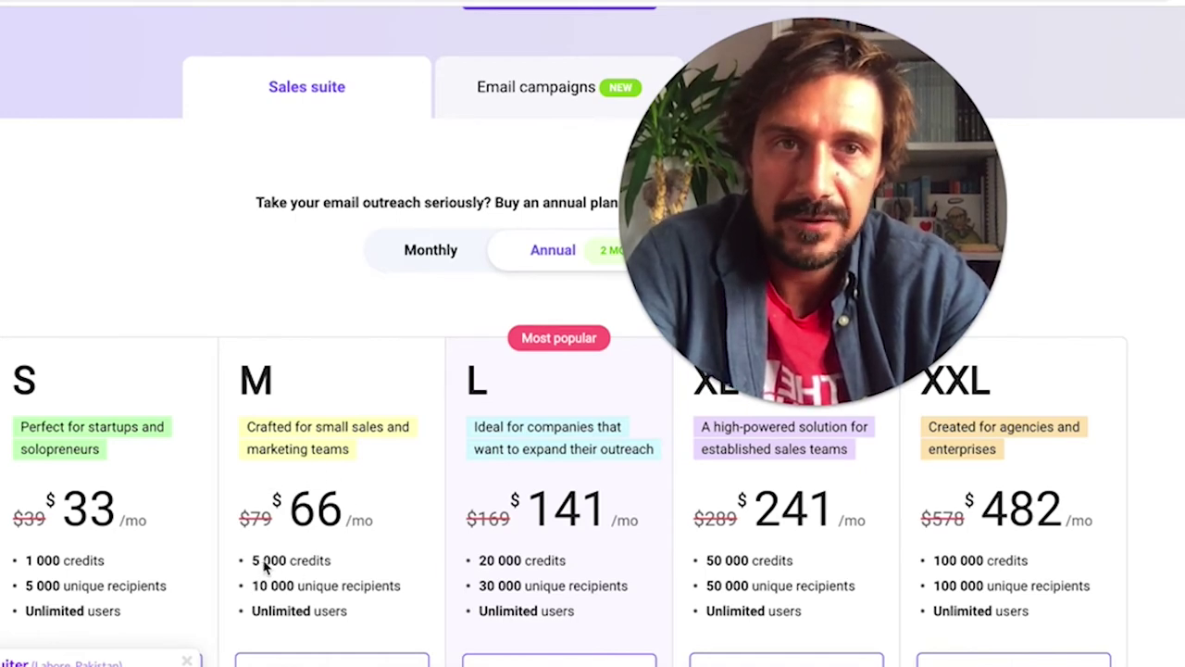
drag(861, 158, 227, 282)
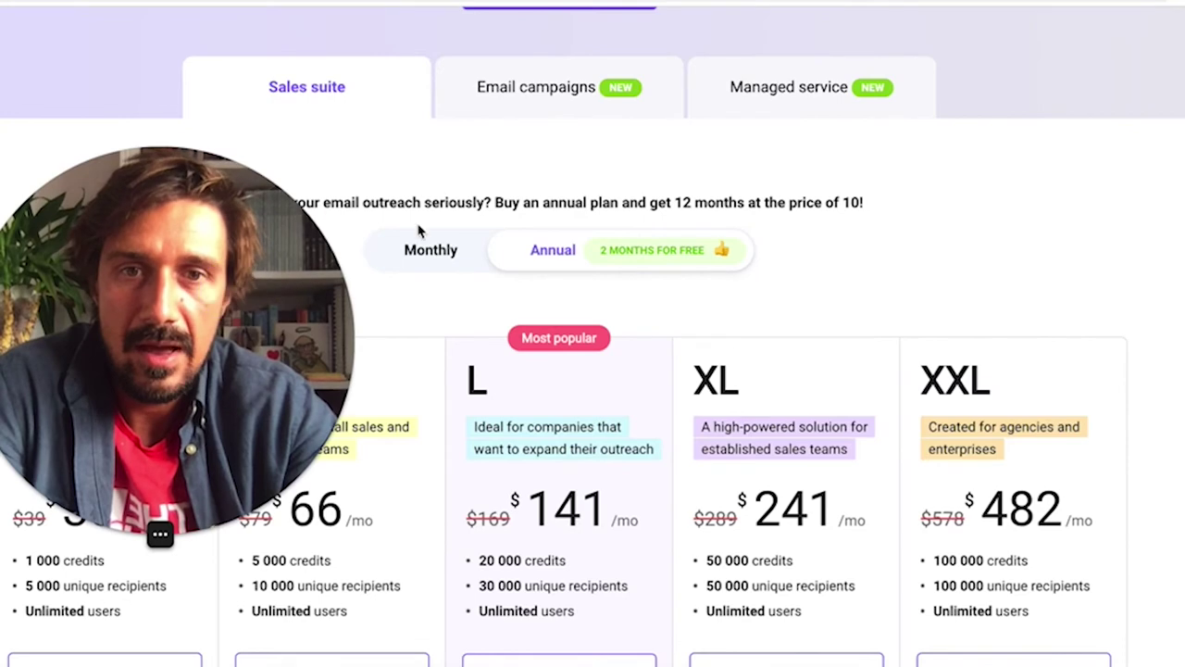
scroll(412, 434, up, 4)
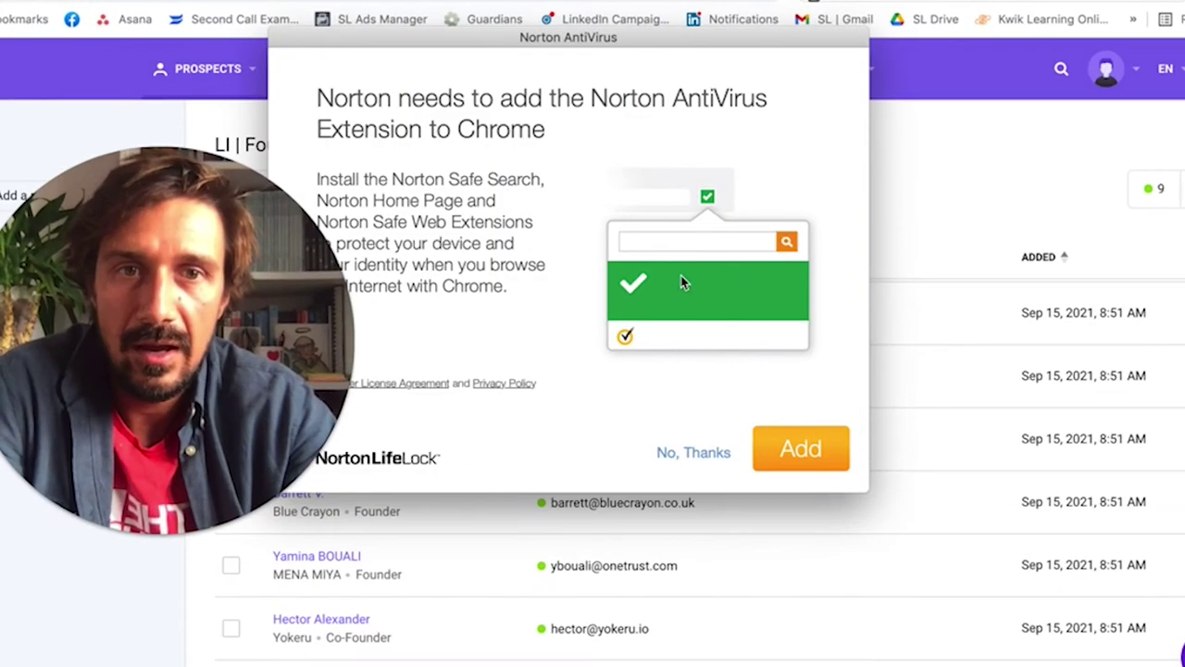
Dismiss the antivirus prompt, then set the Sales Navigator Geography filter to United Kingdom
click(704, 453)
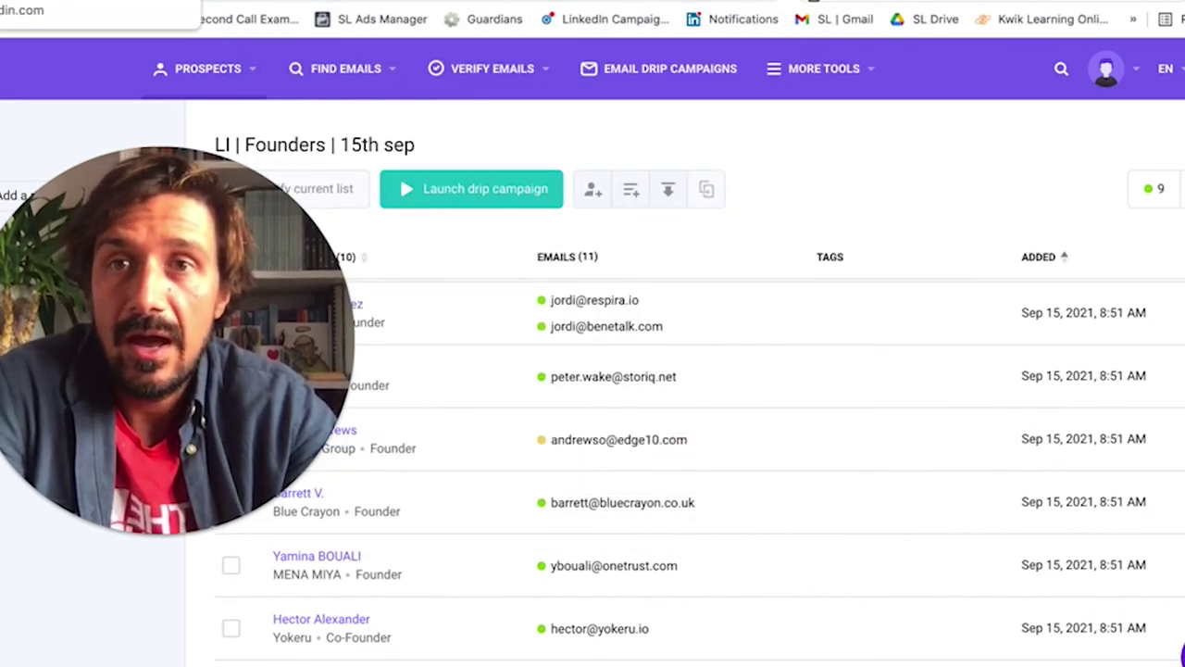
click(130, 2)
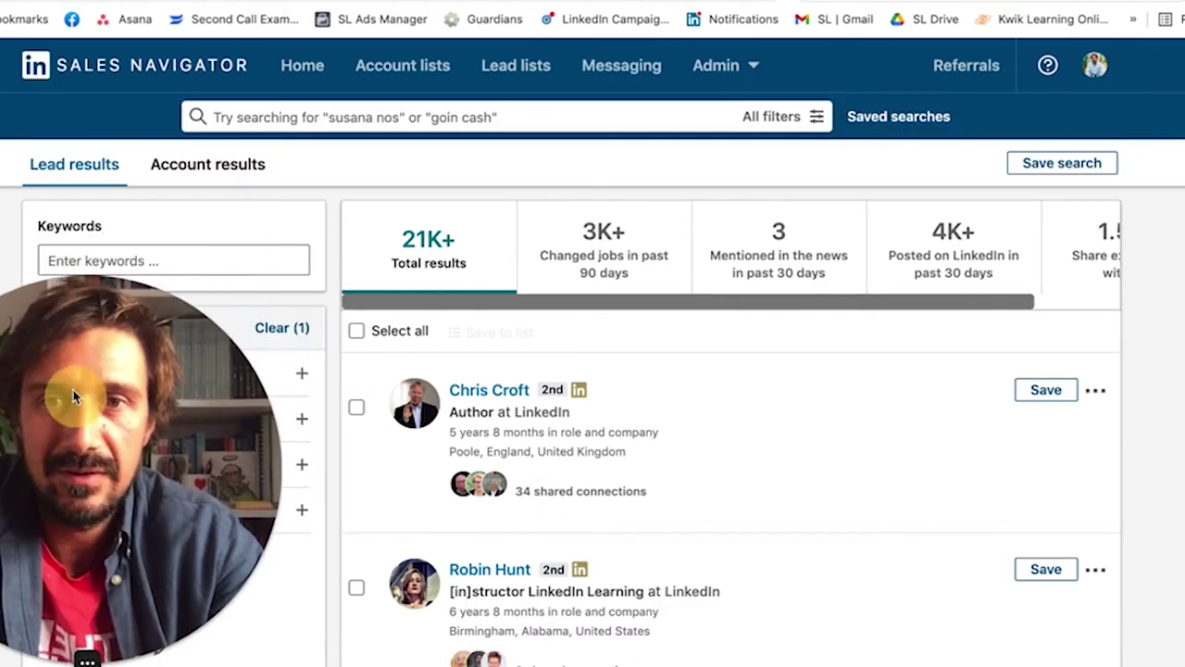
click(815, 117)
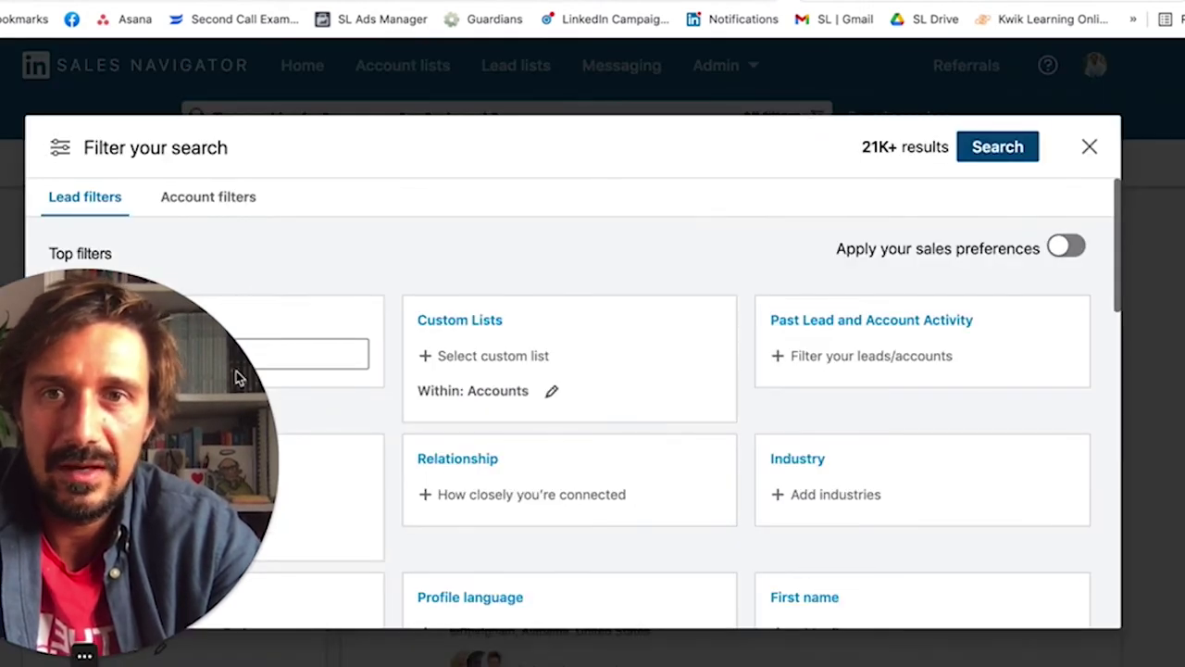
drag(238, 378, 1176, 406)
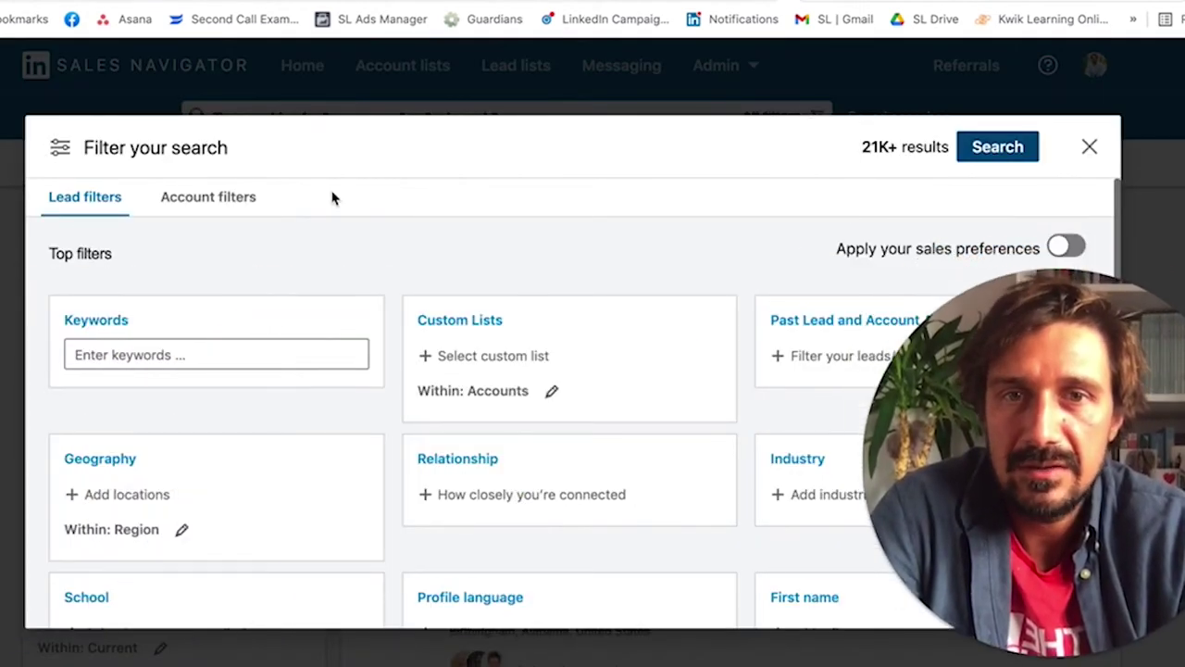
click(138, 494)
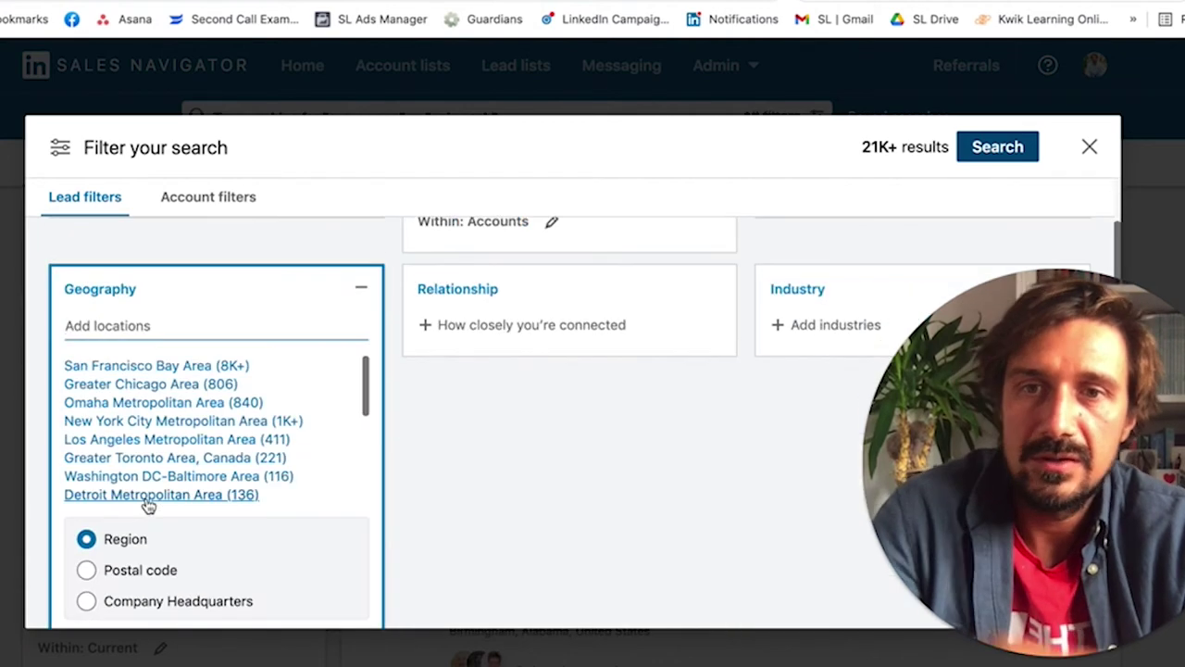
text(united)
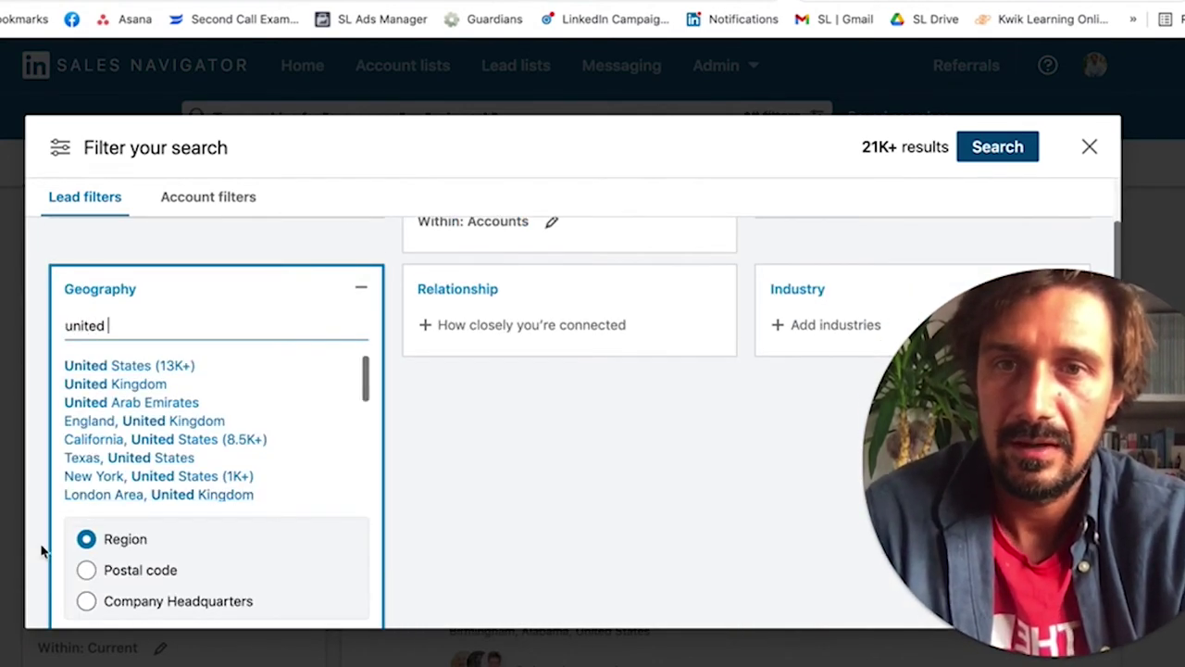
click(151, 387)
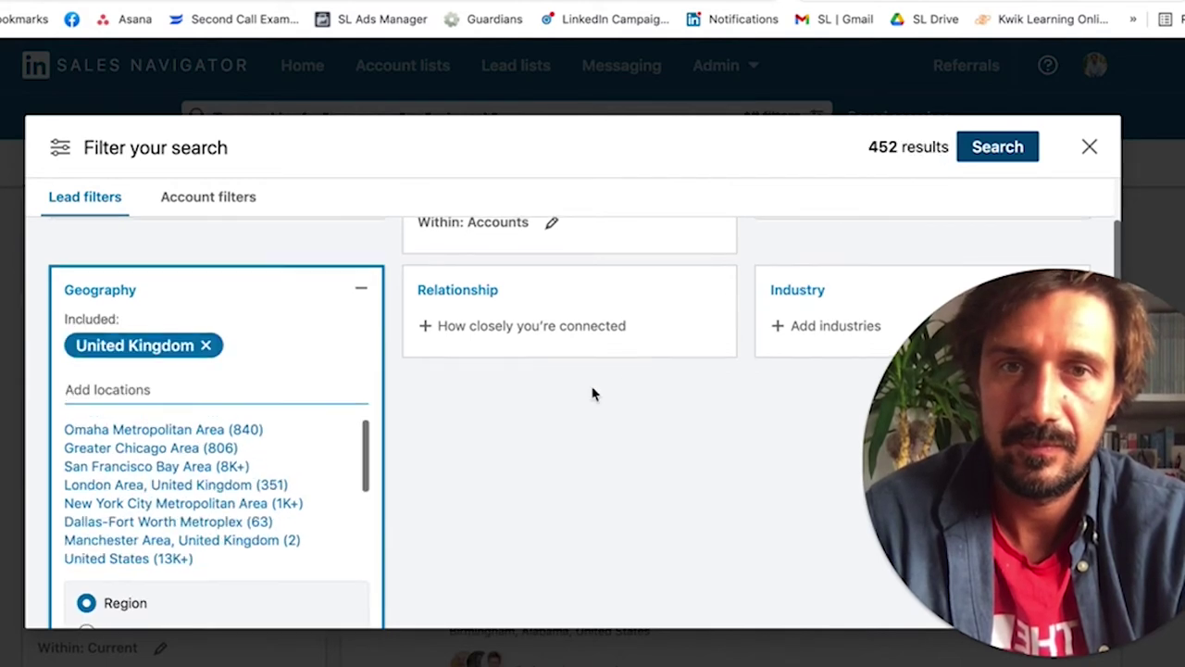
scroll(593, 393, up, 3)
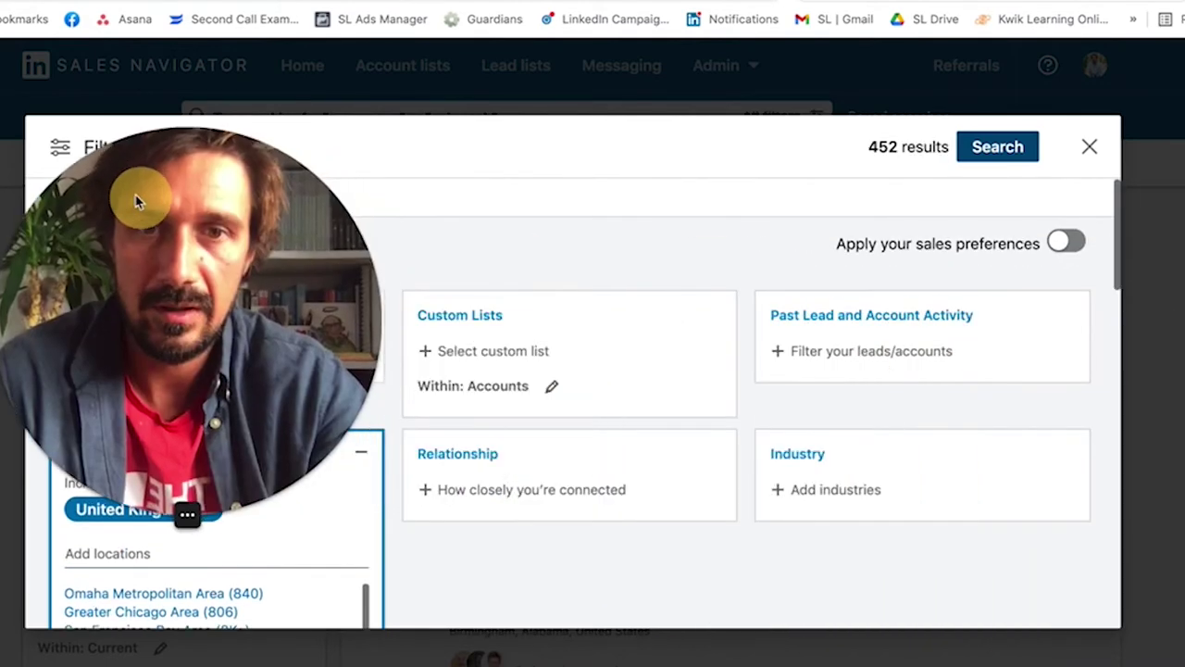
Add Computer Software as the Industry filter
click(818, 458)
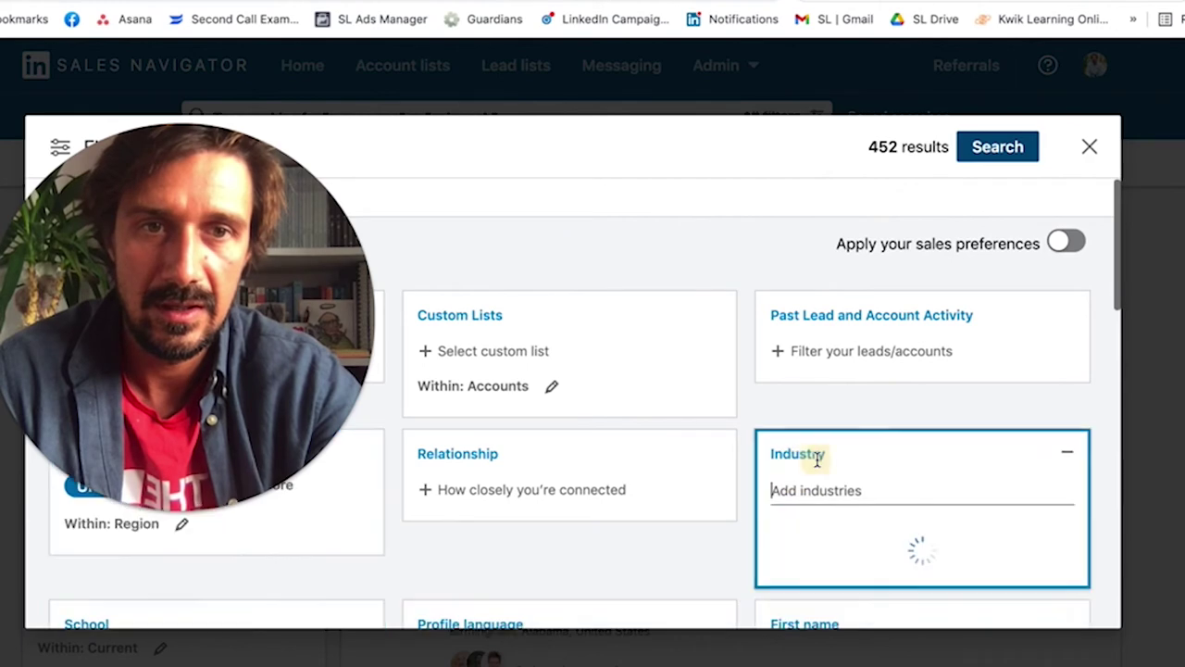
text(soft)
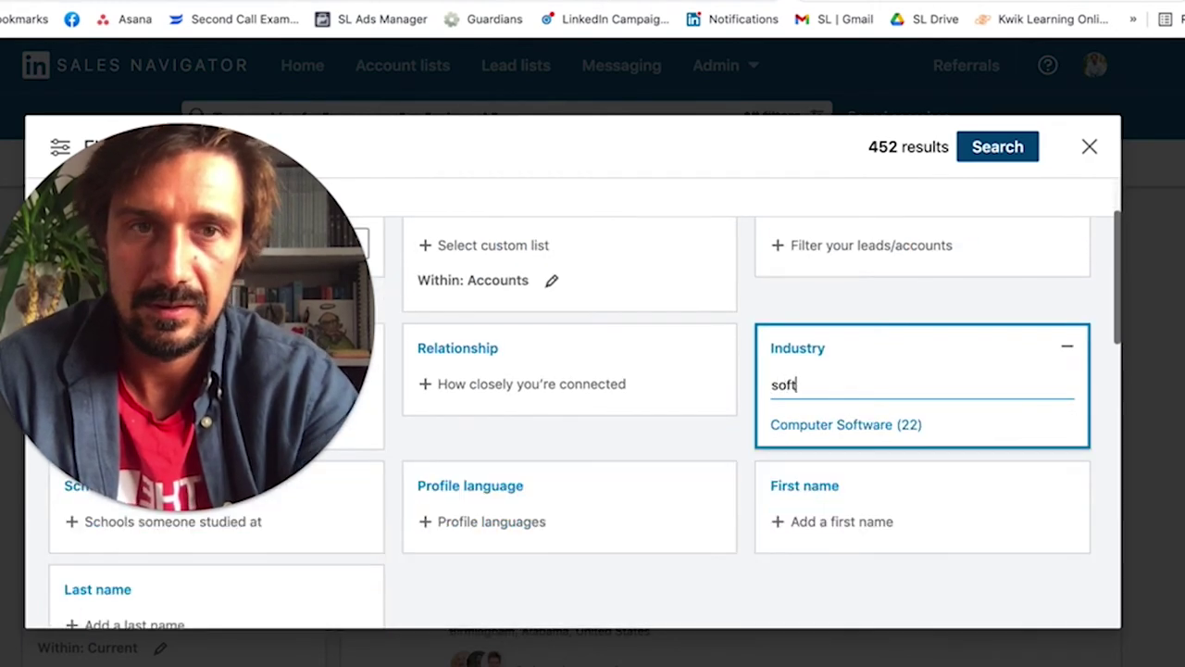
click(818, 427)
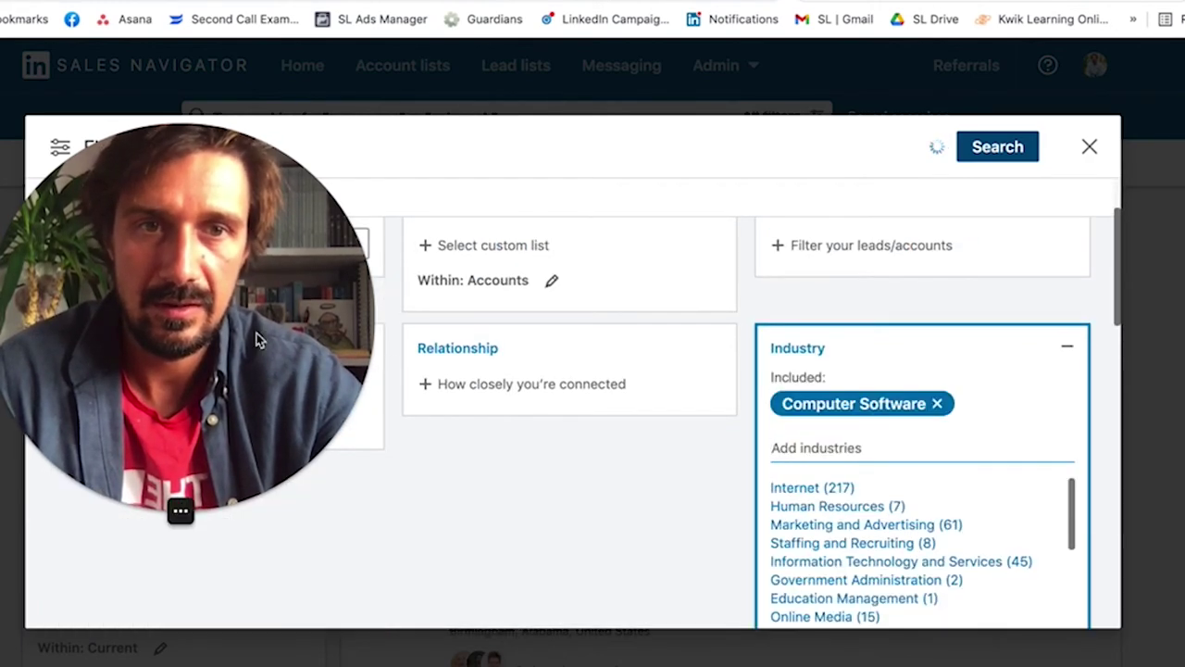
scroll(529, 383, up, 2)
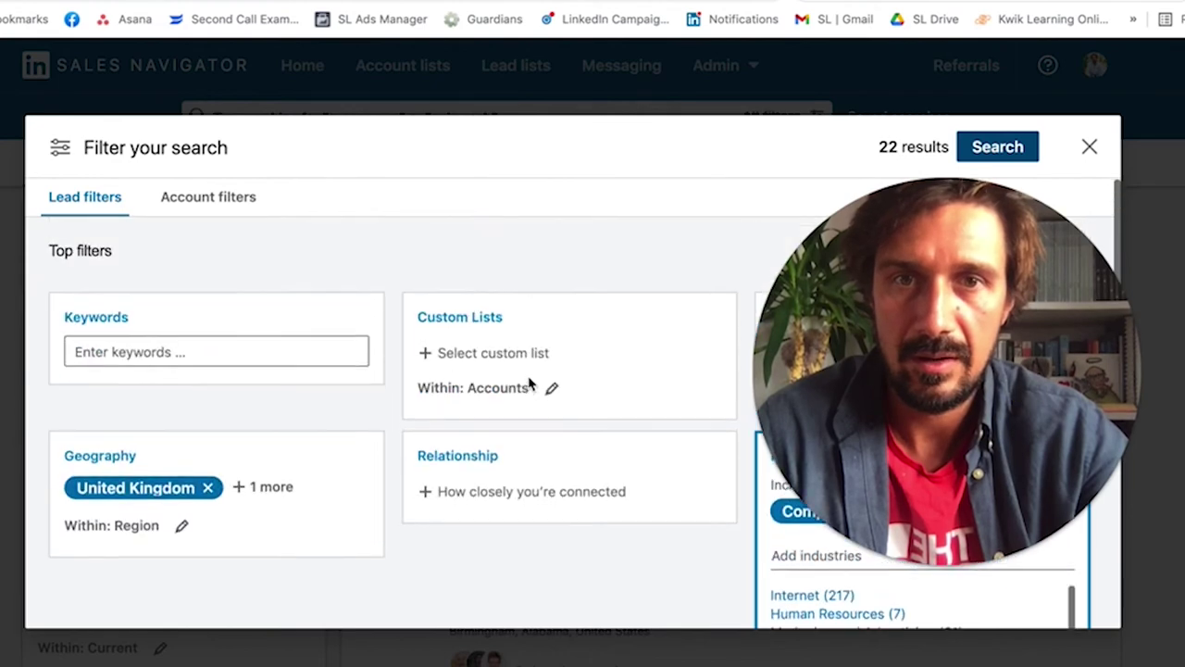
scroll(529, 383, down, 10)
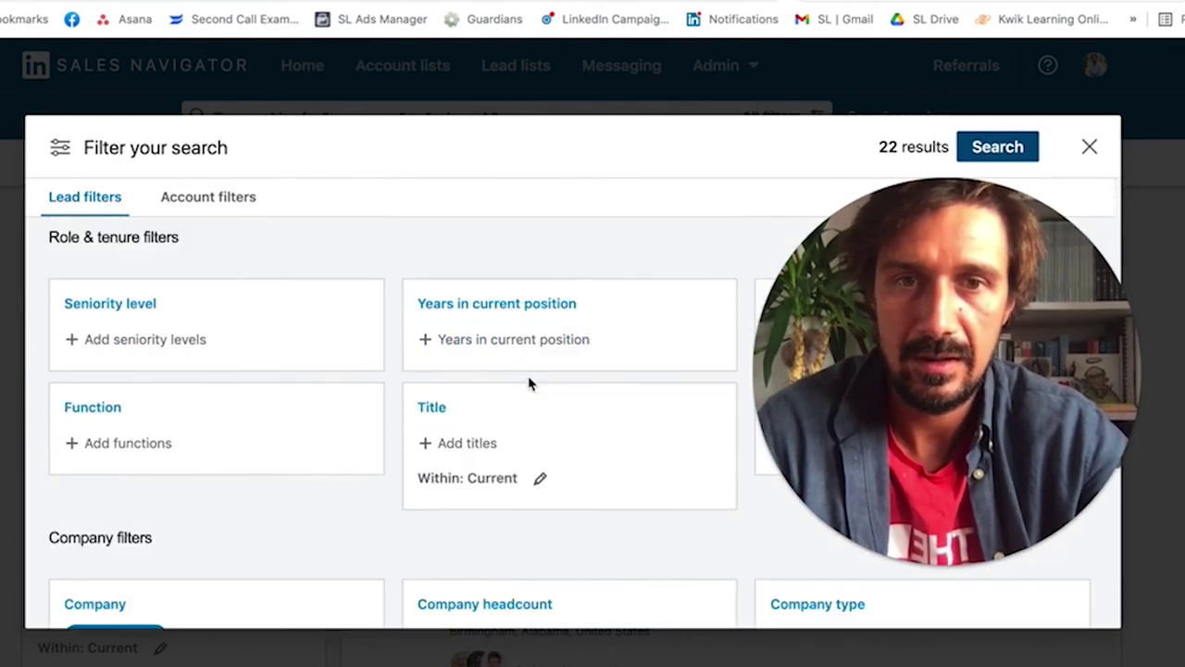
scroll(529, 384, down, 3)
scroll(530, 383, up, 2)
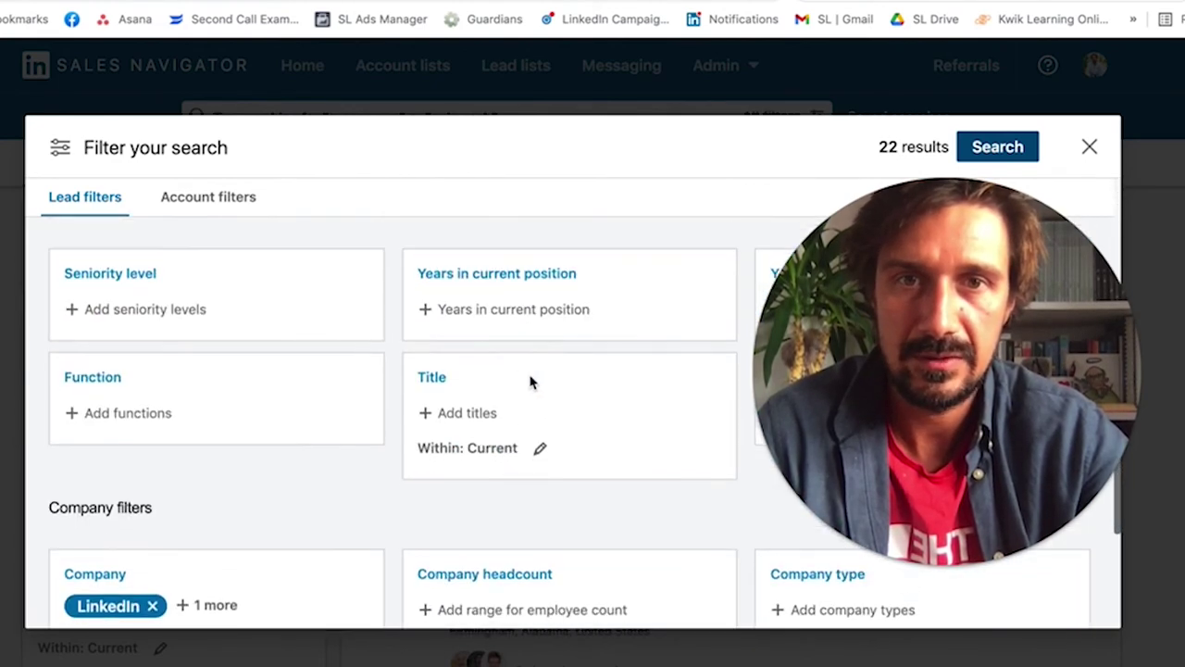
Add Founder and Co-Founder to the job Title filter
click(470, 419)
scroll(470, 423, down, 2)
text(found)
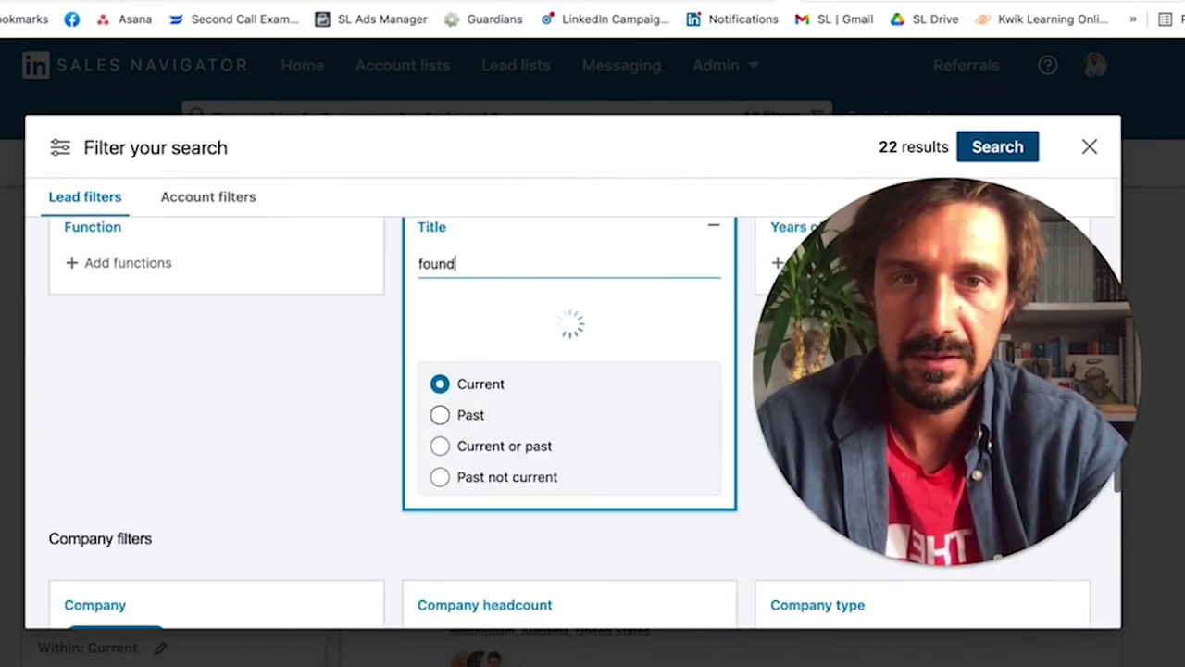
text(er)
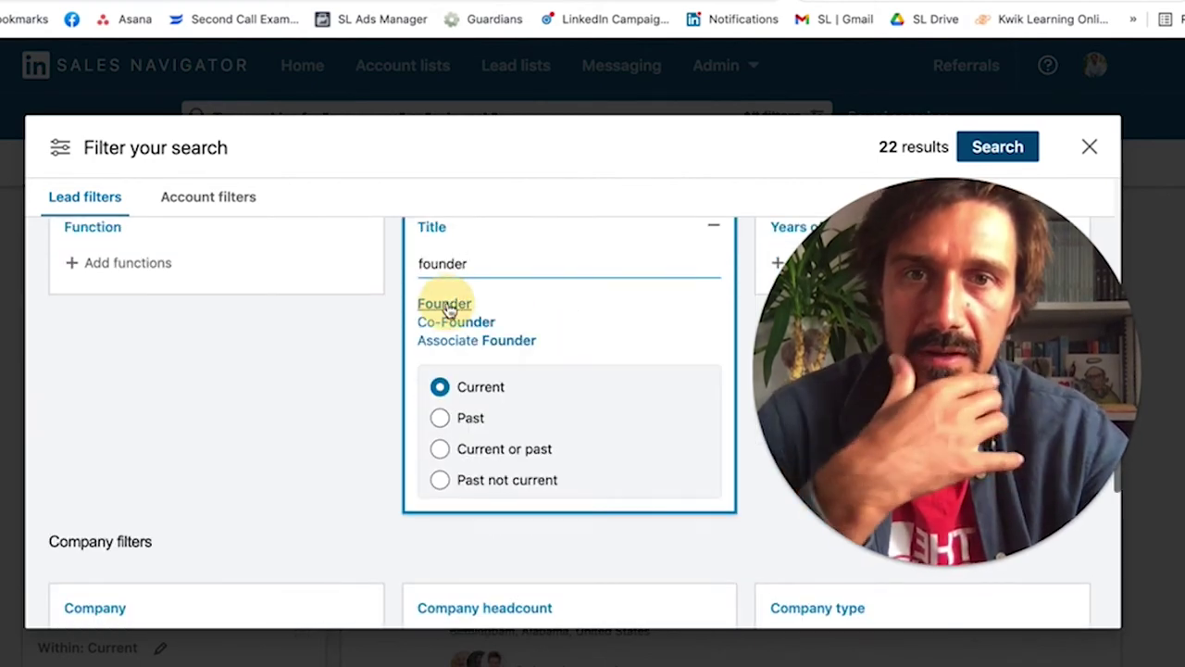
click(437, 304)
text(foun)
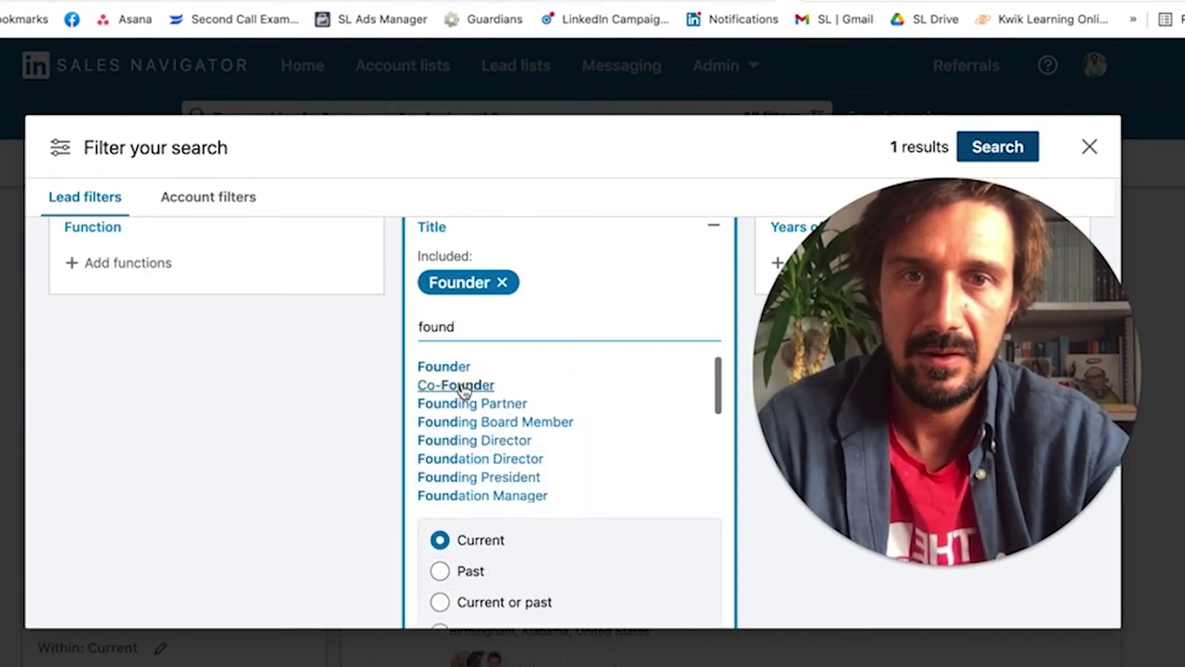
click(461, 386)
click(318, 387)
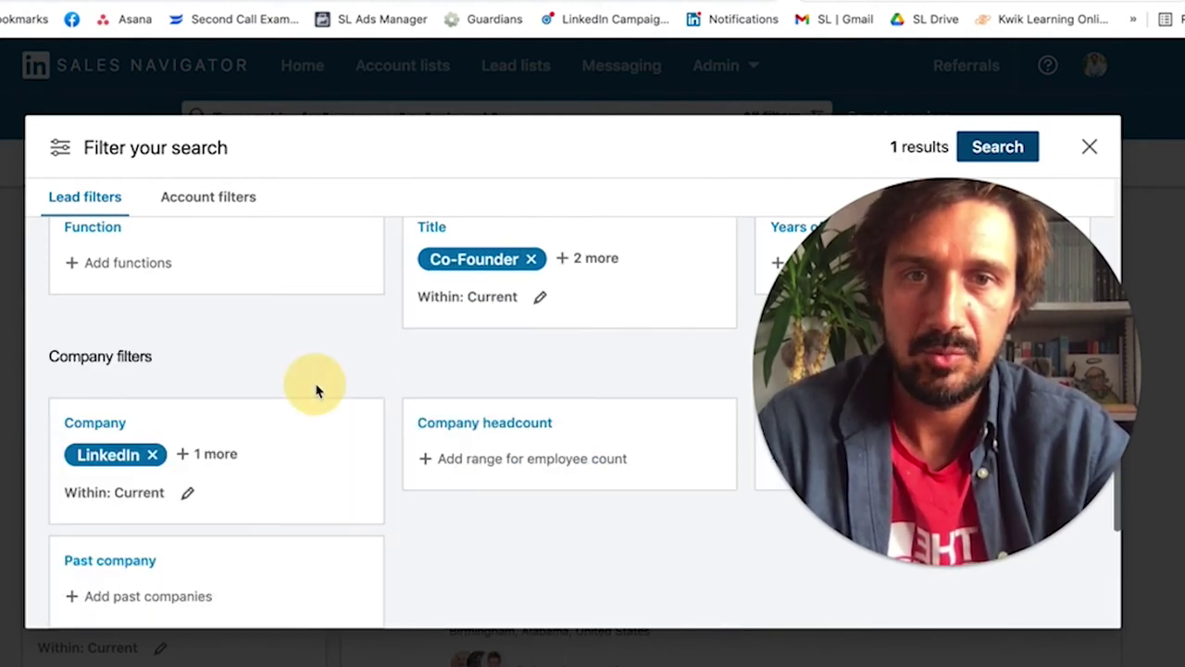
Restrict Company headcount to 51-200 employees
scroll(315, 391, down, 2)
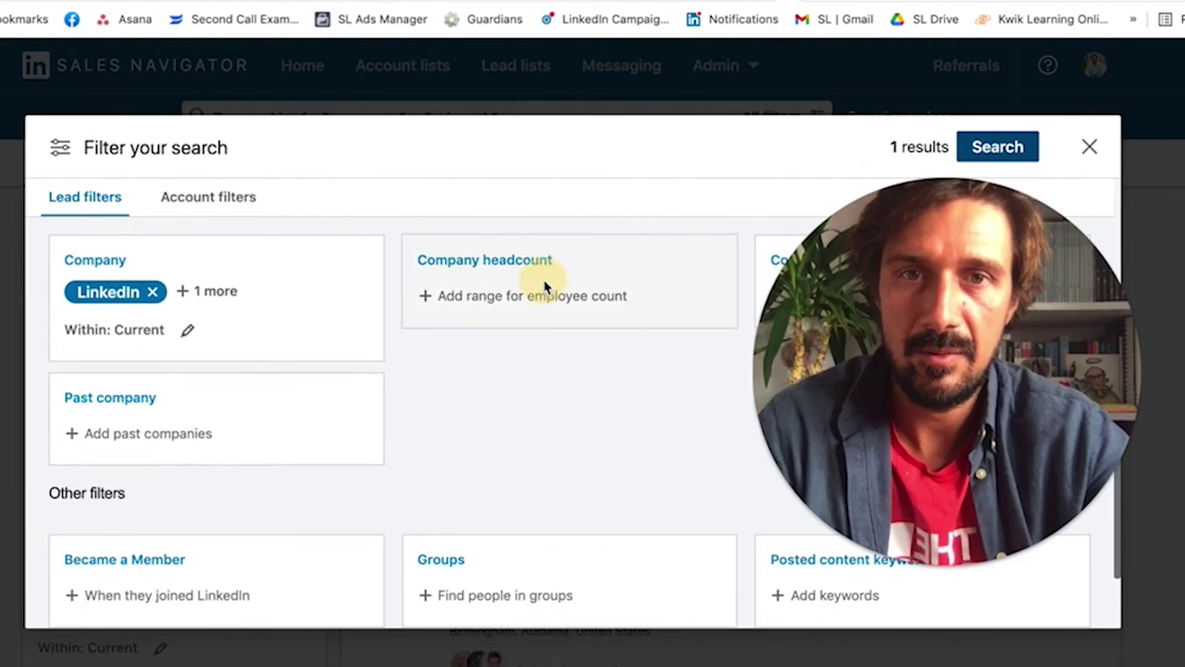
click(545, 286)
scroll(532, 417, down, 1)
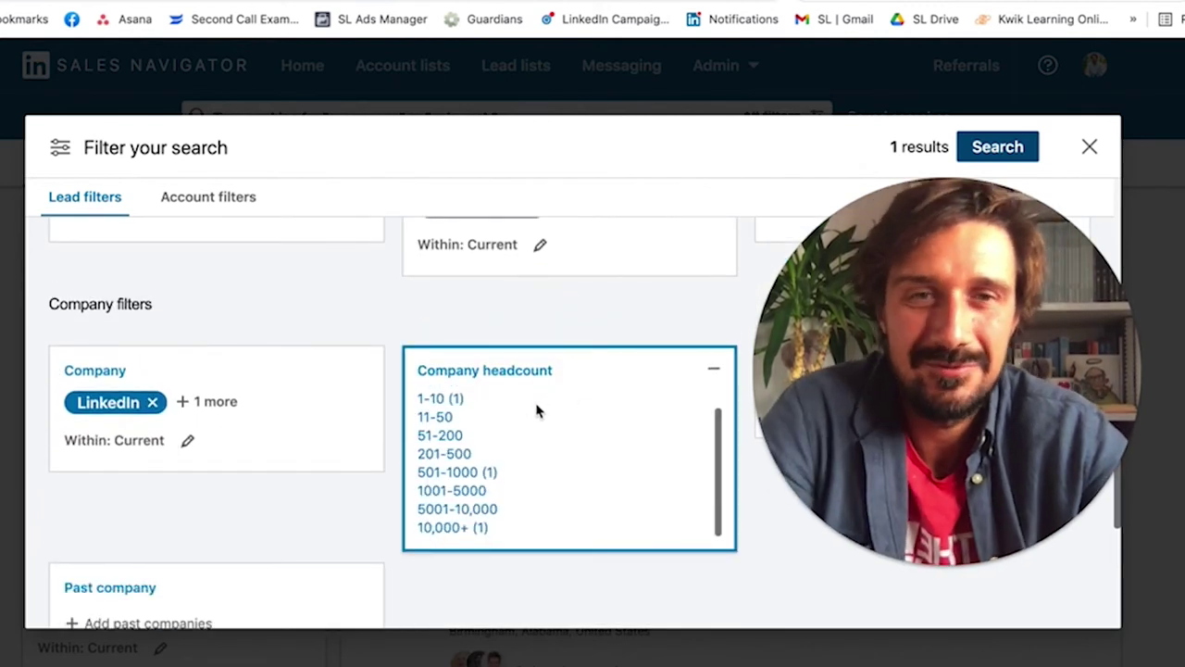
click(447, 442)
click(383, 317)
Run the lead search with the chosen filters
scroll(386, 318, down, 3)
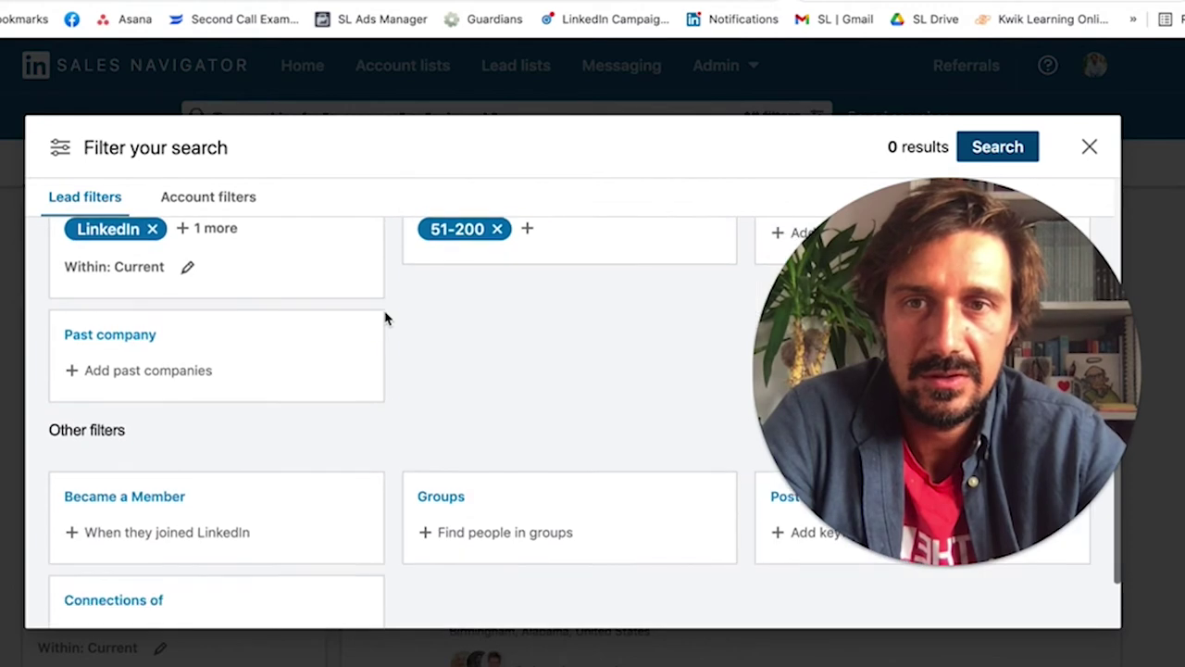
scroll(386, 319, down, 2)
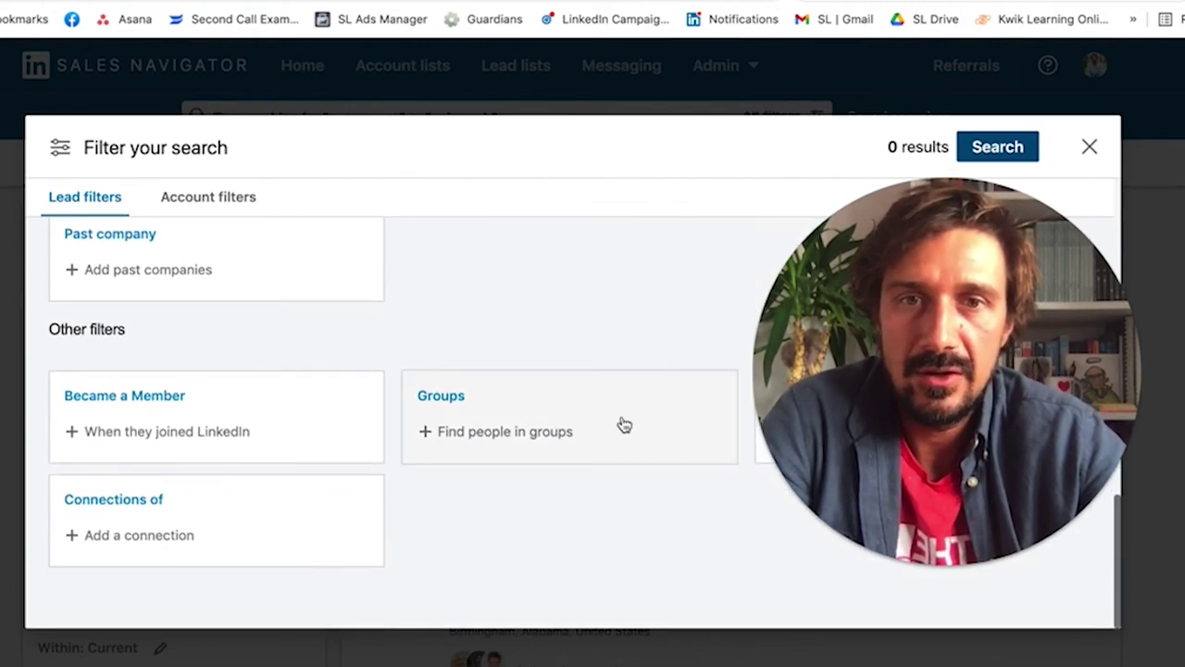
scroll(731, 268, up, 10)
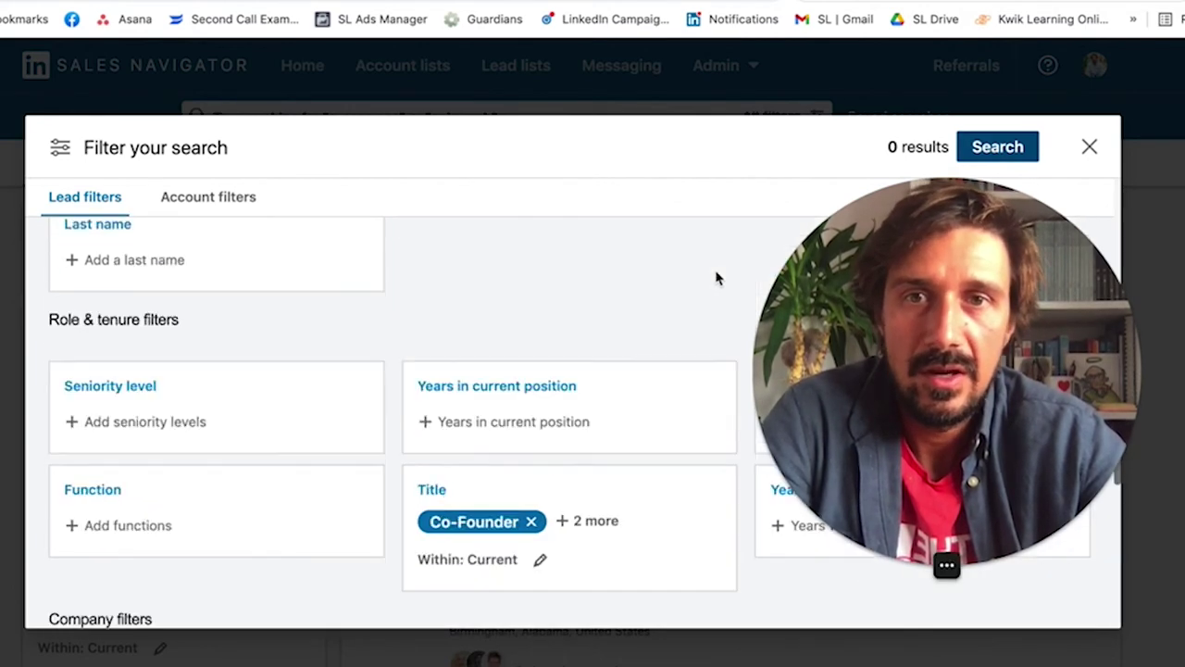
scroll(716, 278, up, 5)
scroll(233, 379, down, 1)
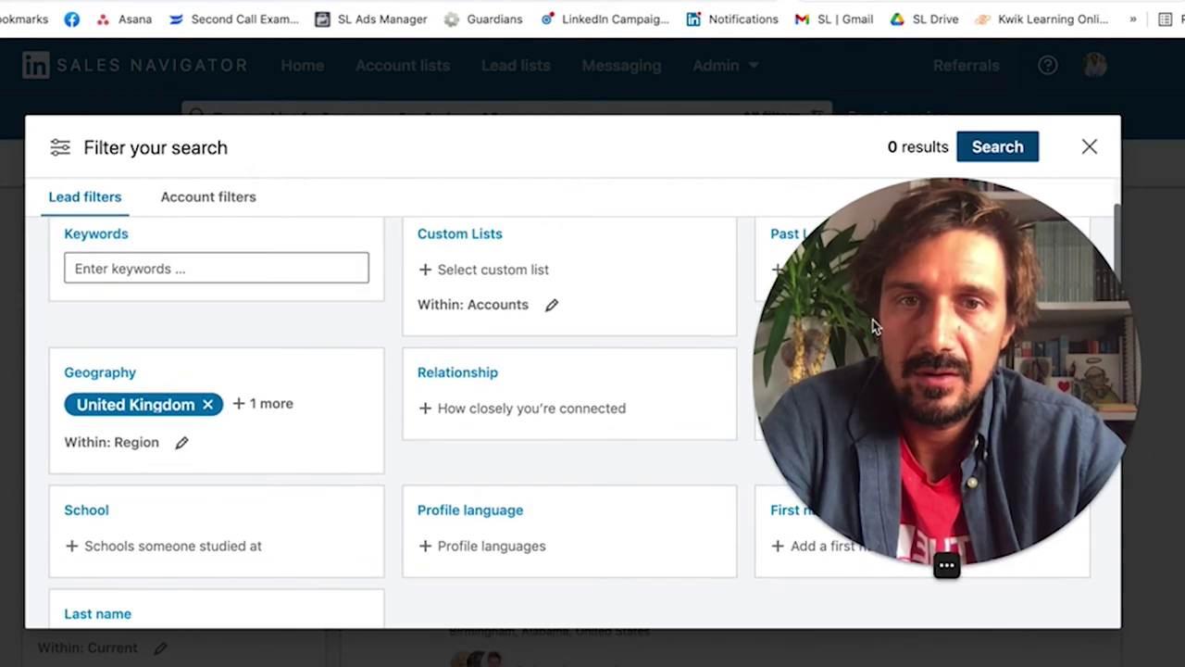
drag(875, 326, 227, 297)
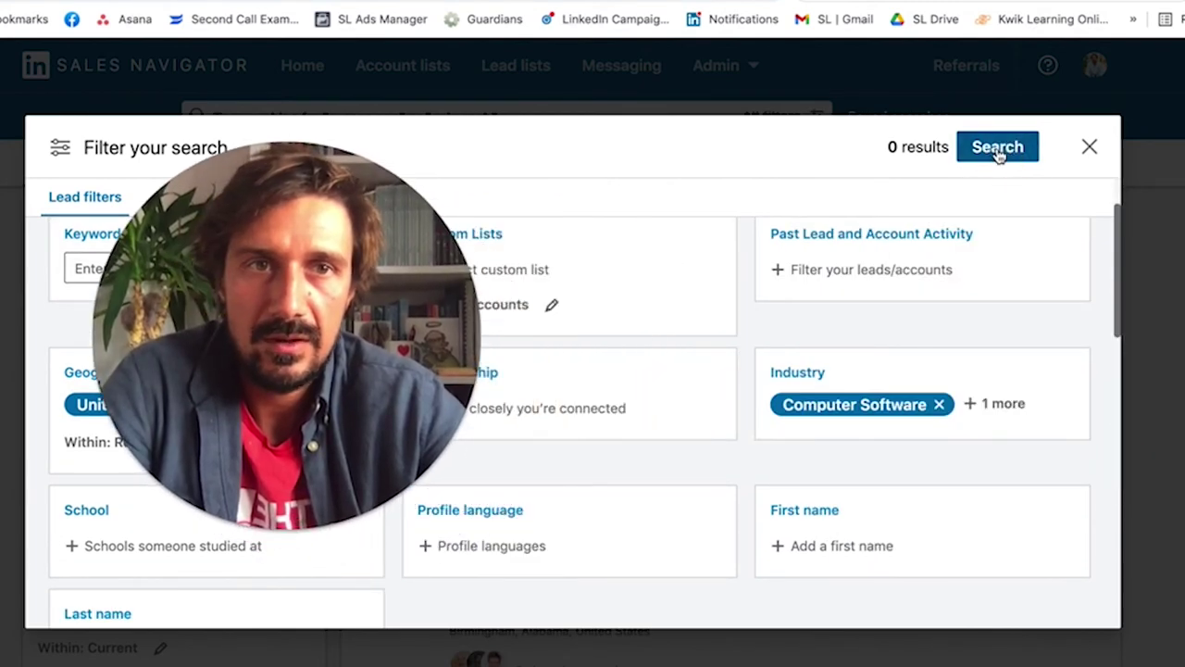
click(997, 148)
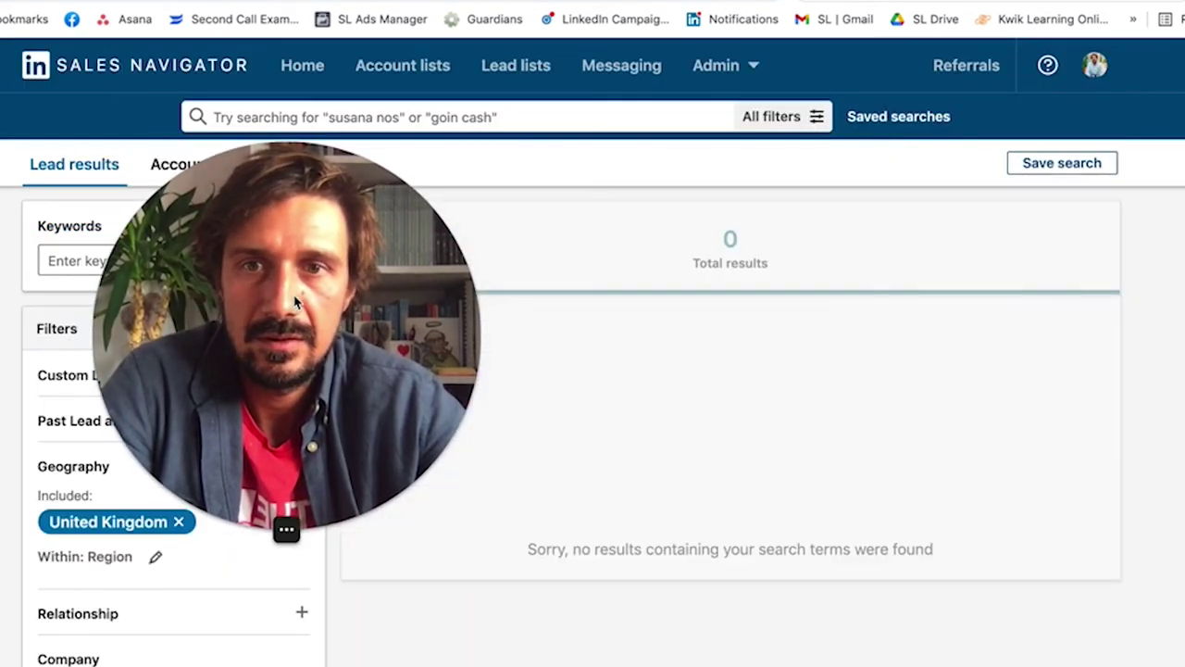
drag(271, 268, 676, 268)
drag(866, 262, 973, 270)
scroll(197, 463, down, 3)
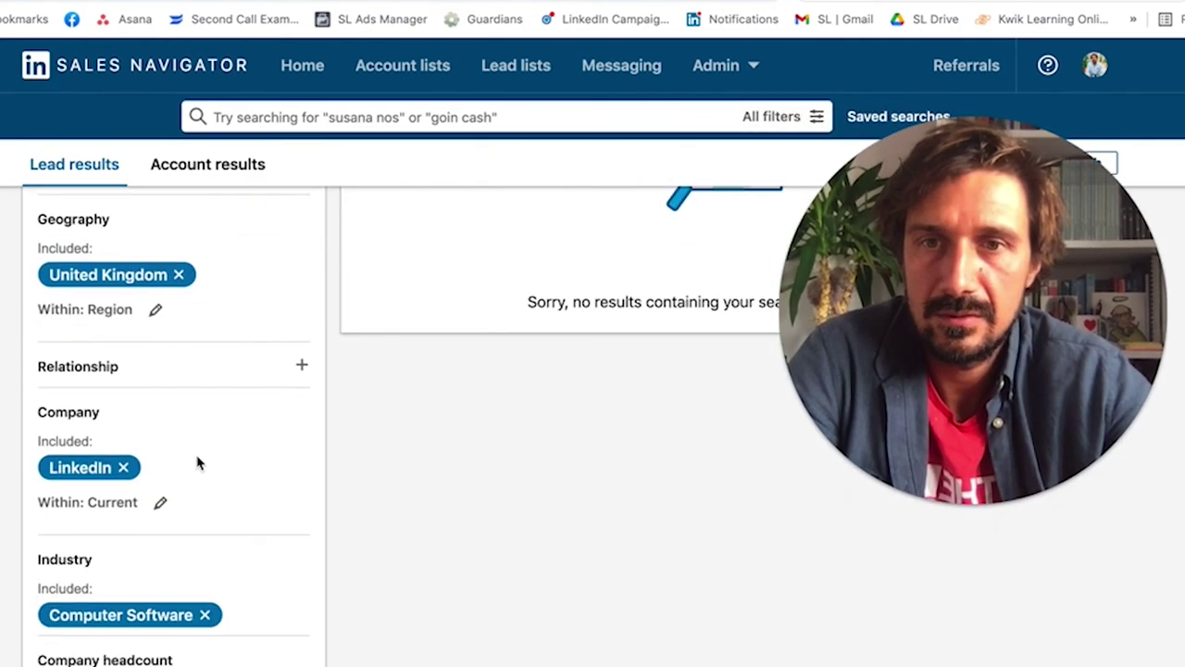
scroll(197, 463, down, 1)
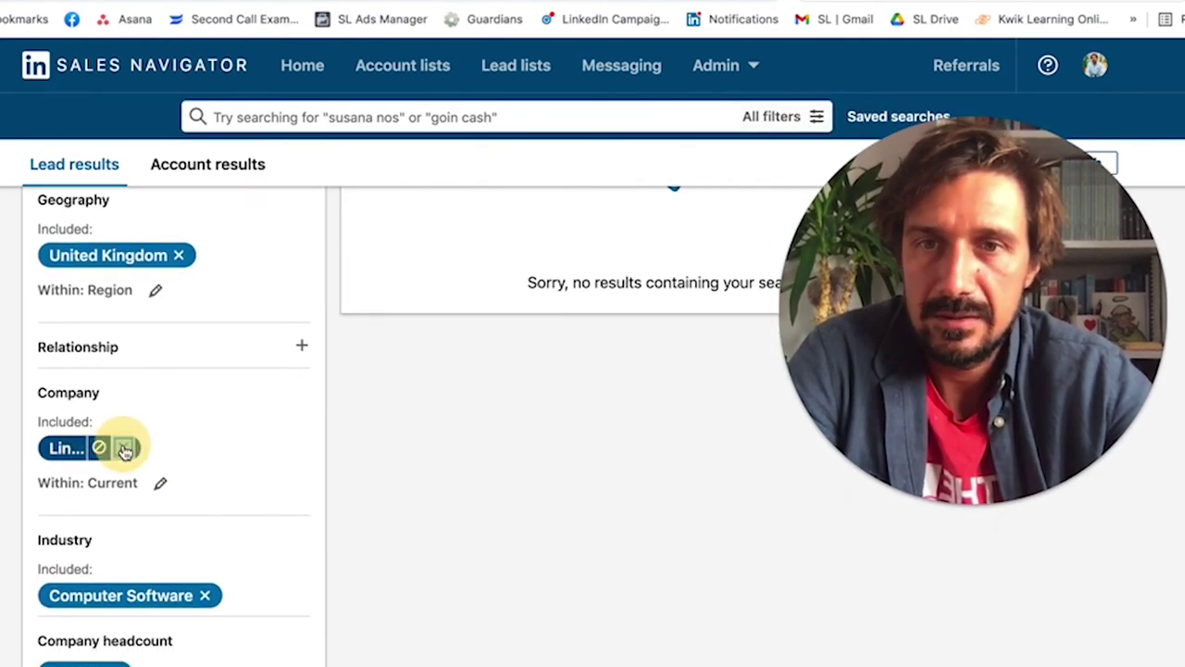
click(125, 448)
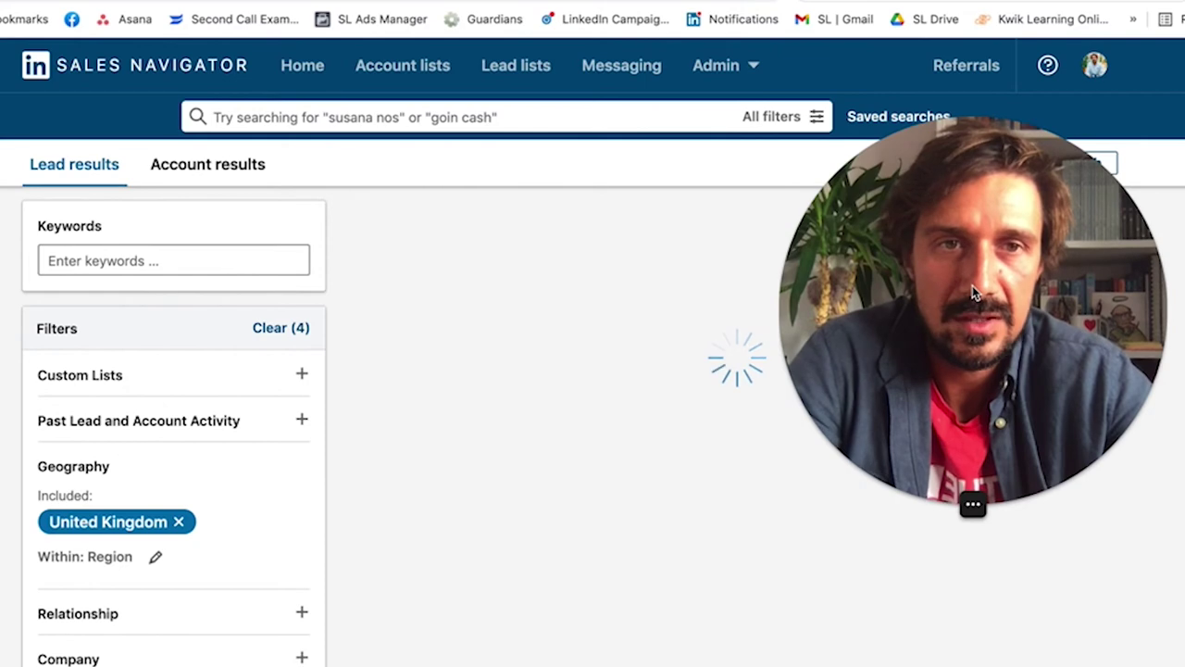
drag(972, 285, 1072, 105)
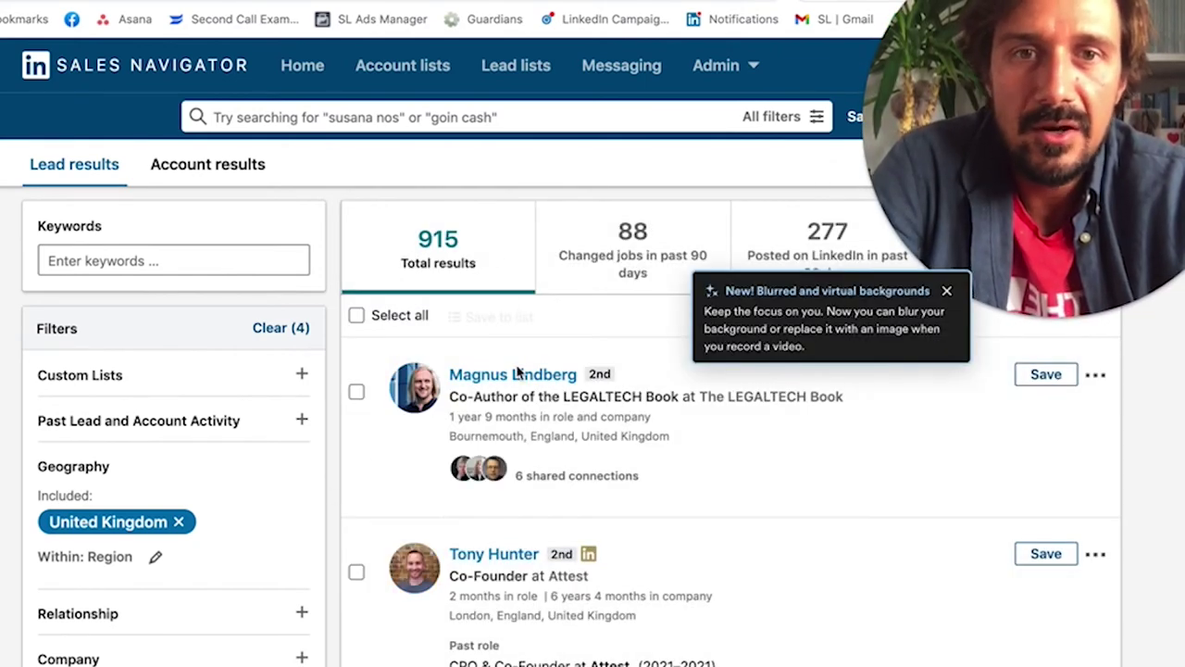
scroll(500, 380, down, 5)
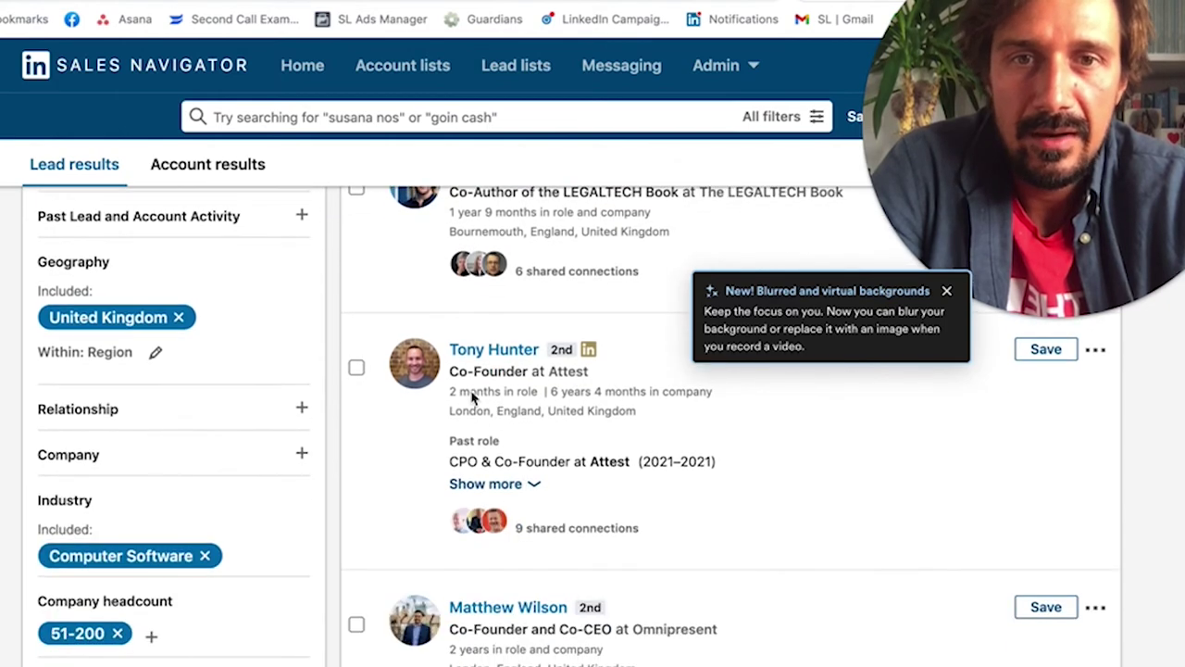
scroll(638, 325, up, 3)
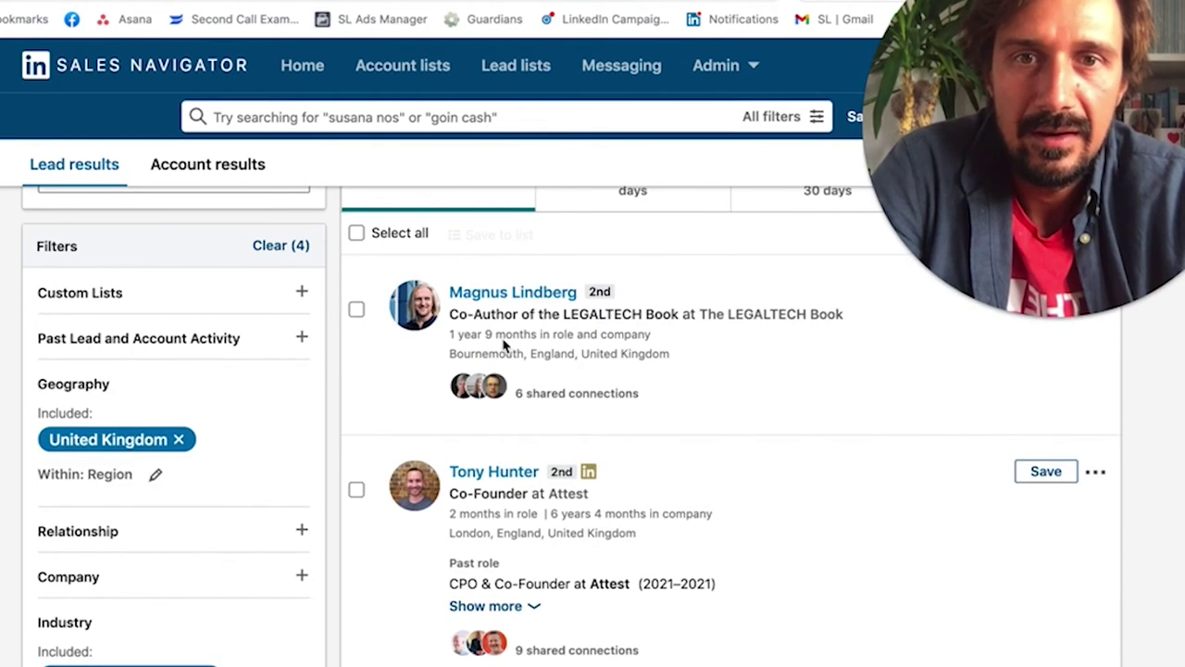
scroll(598, 368, down, 1)
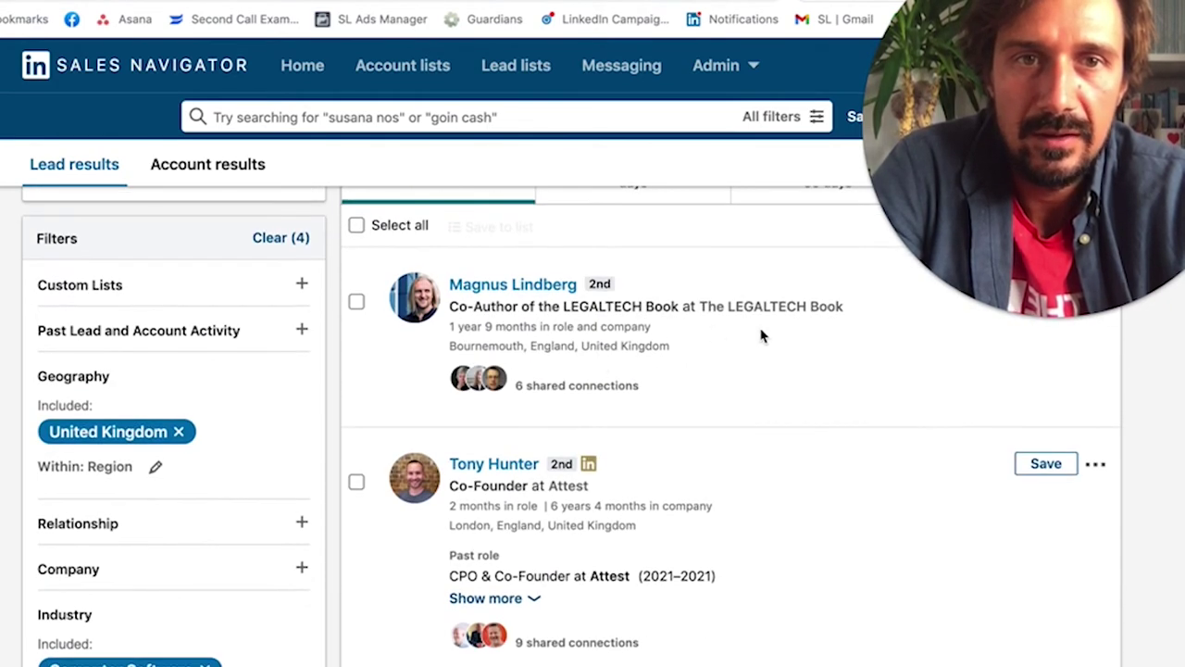
scroll(741, 338, down, 6)
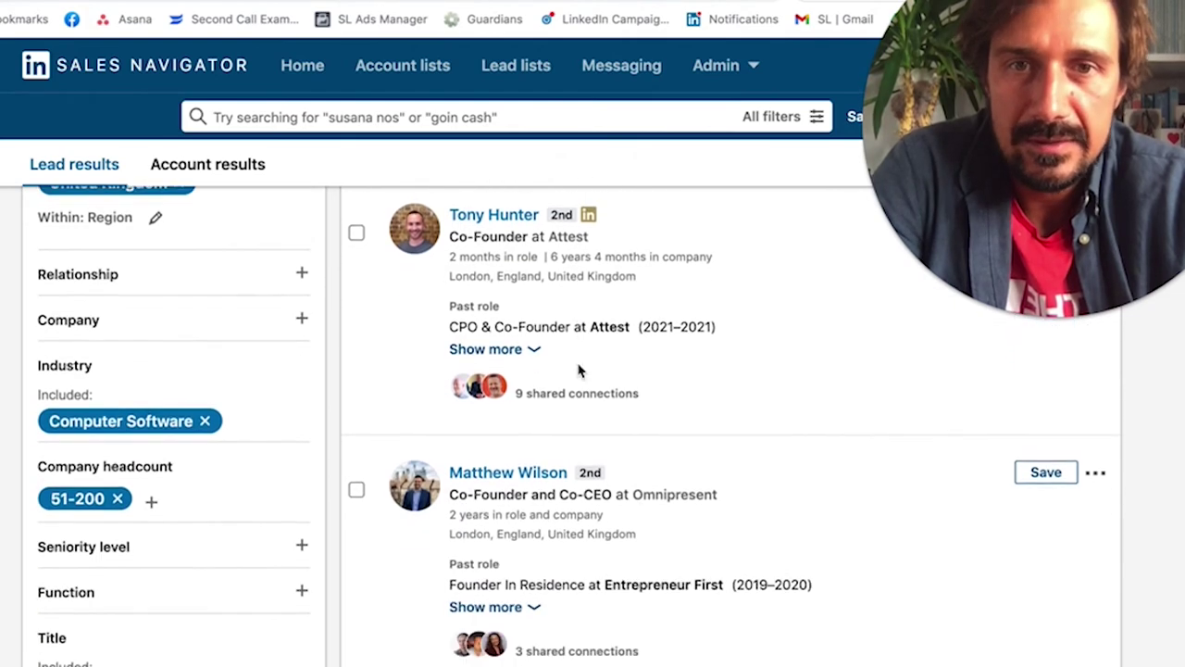
scroll(579, 370, down, 1)
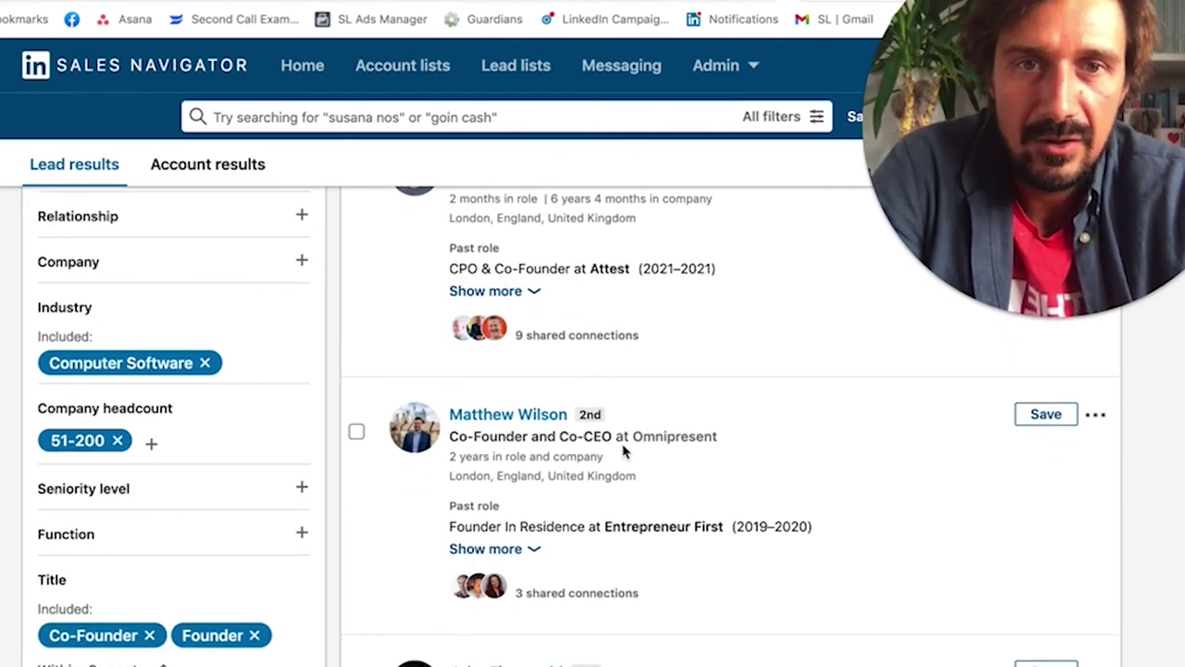
scroll(648, 453, down, 4)
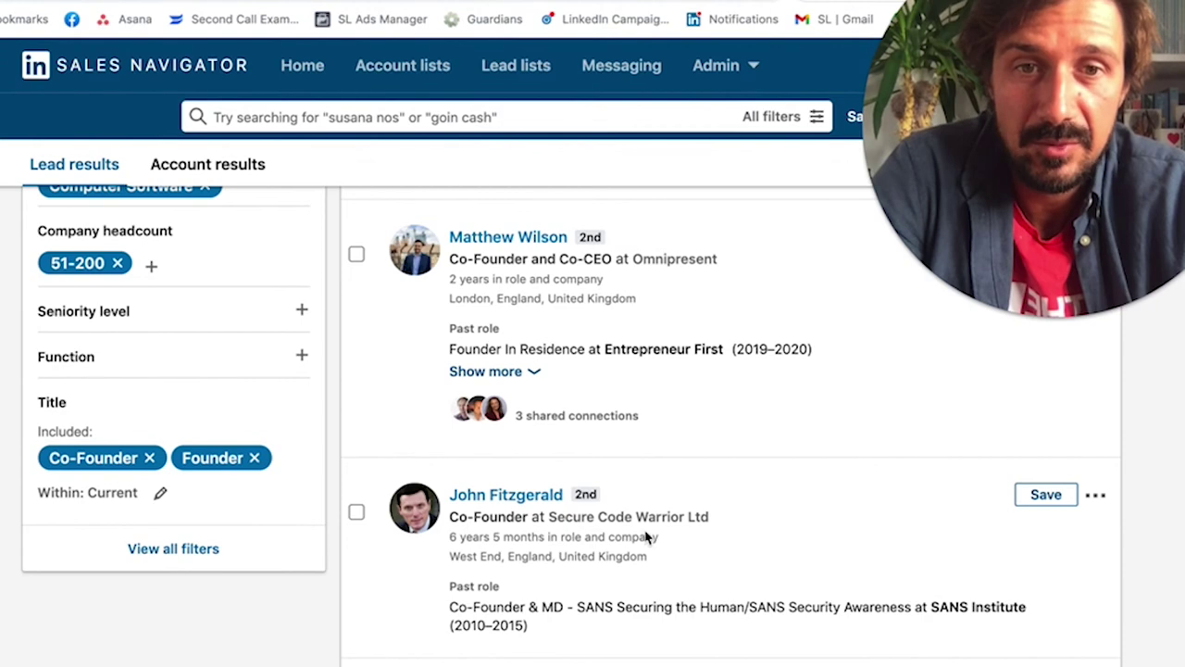
scroll(696, 526, down, 5)
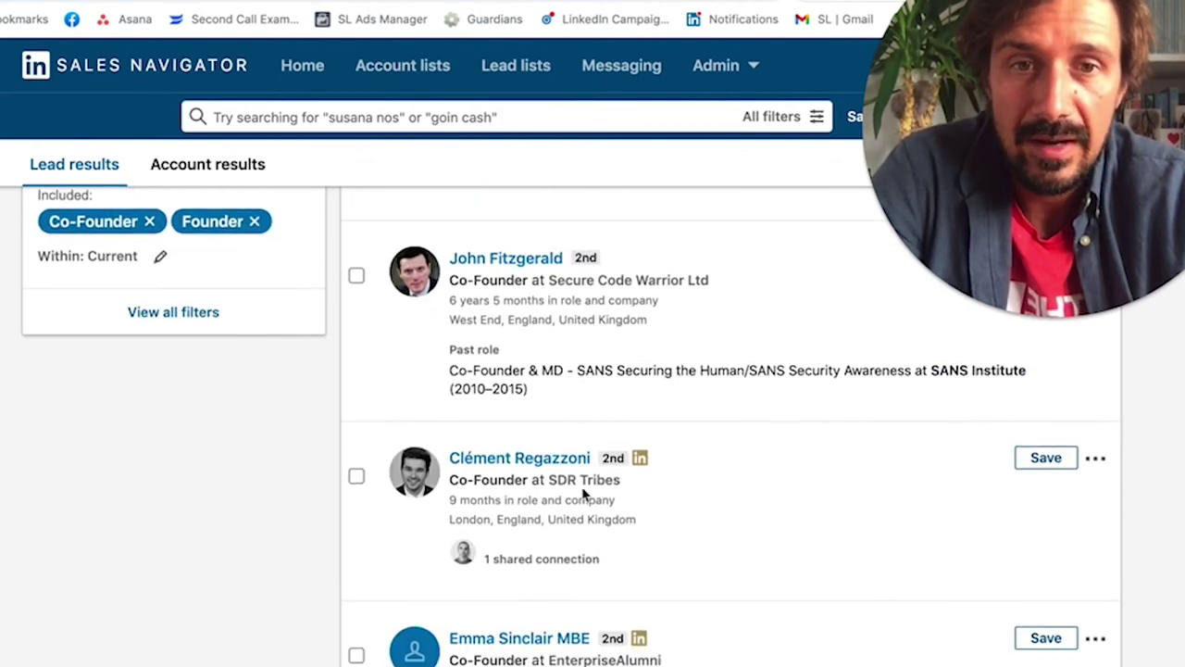
scroll(584, 496, down, 5)
scroll(673, 516, down, 4)
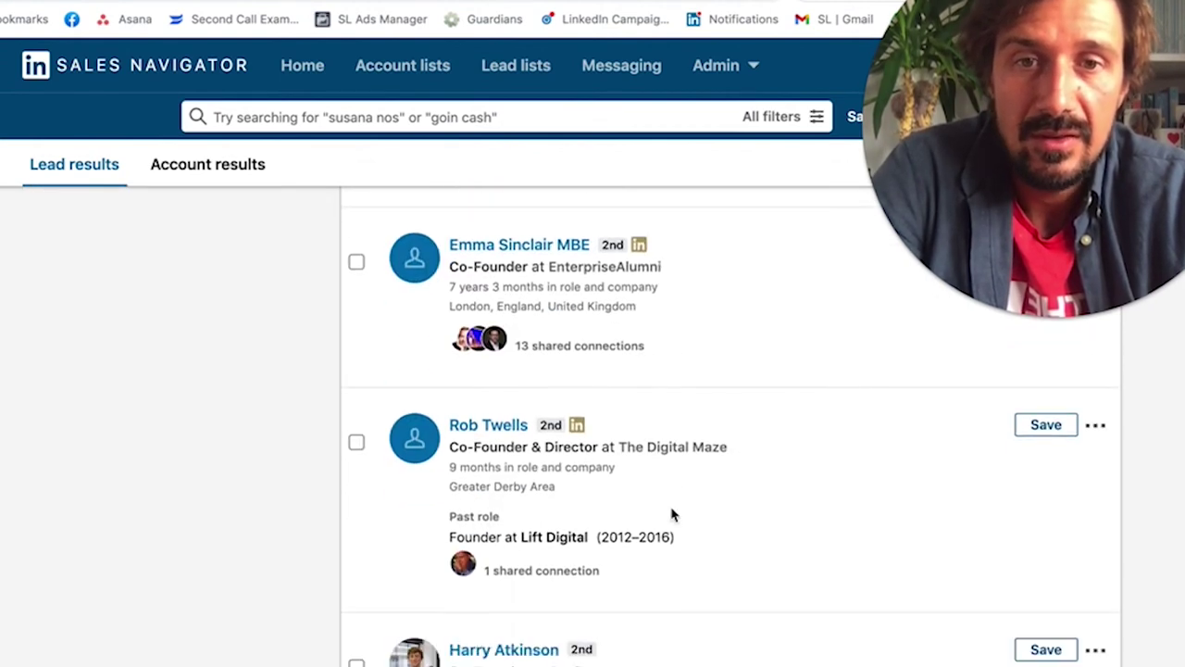
scroll(611, 457, up, 3)
scroll(611, 456, down, 10)
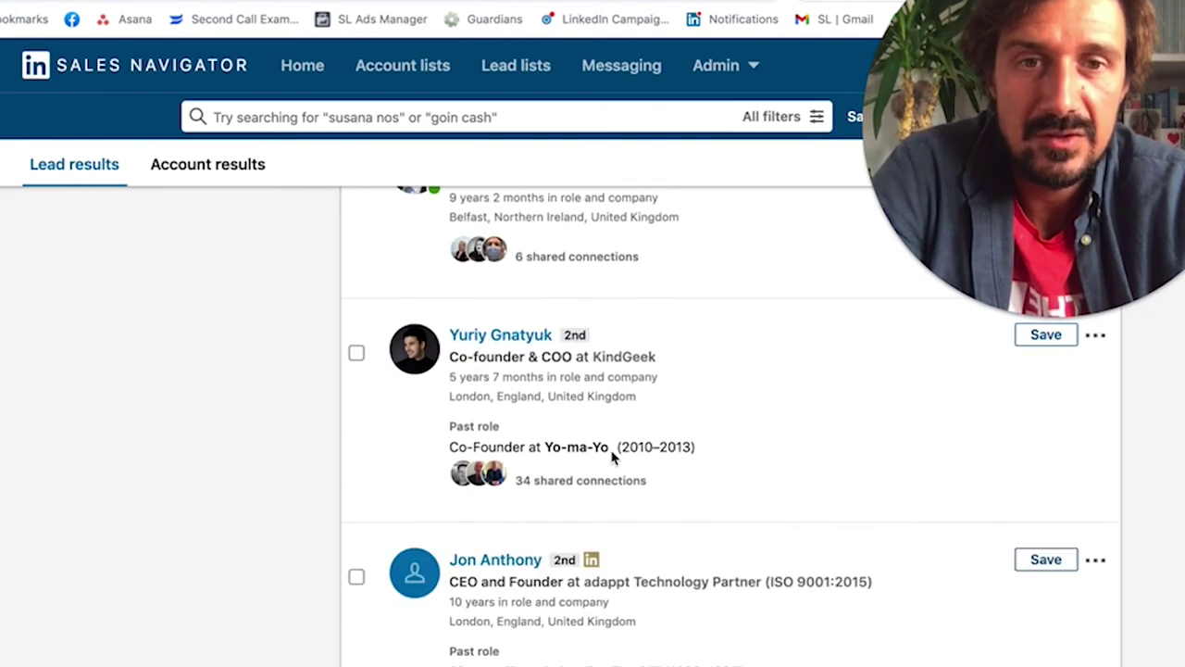
scroll(611, 457, up, 15)
scroll(611, 456, up, 6)
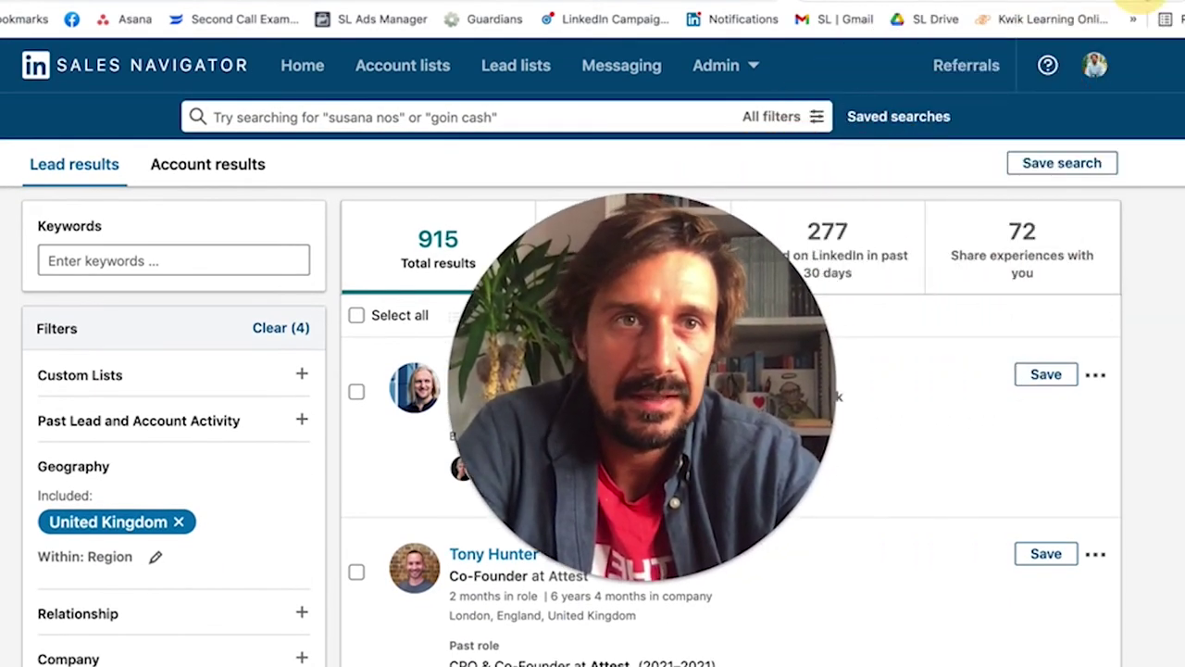
click(1162, 3)
Reload the Sales Navigator results and reopen Snov.io to start finding emails for the ticked prospects
key(Escape)
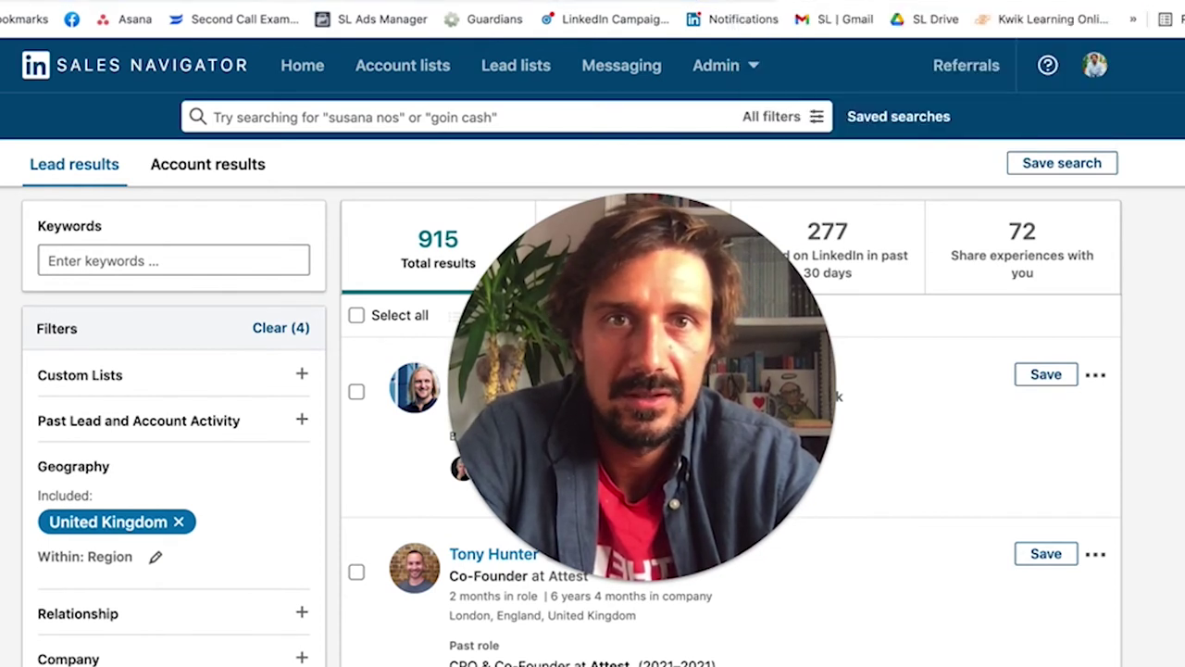
key(ctrl+r)
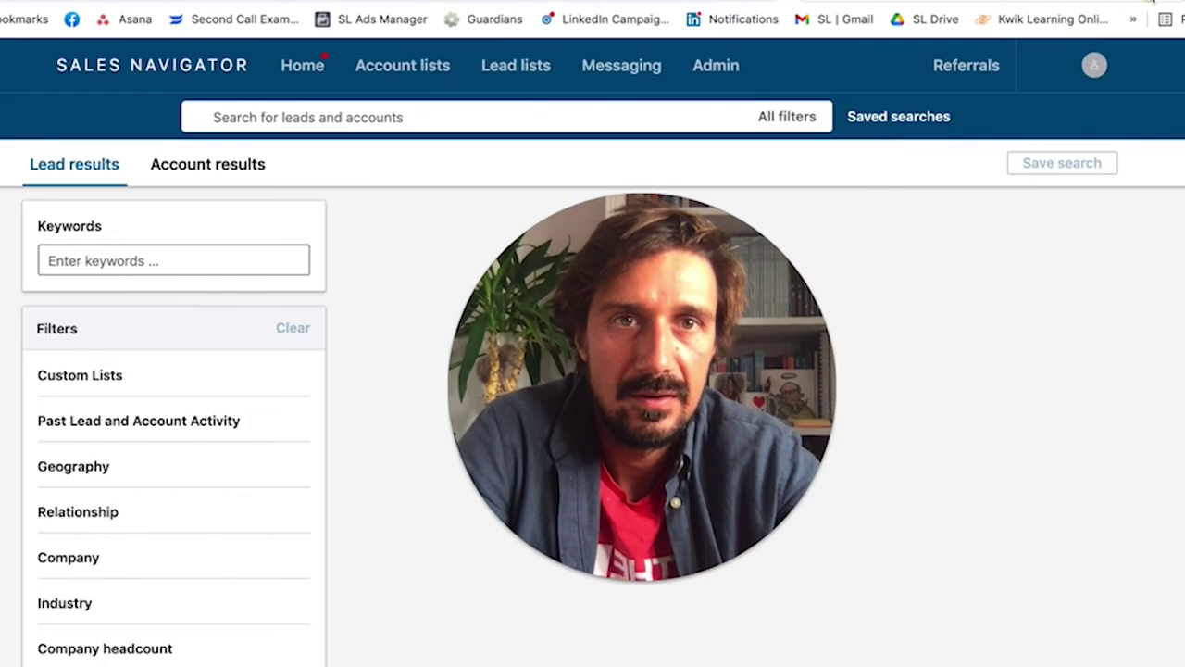
click(1153, 3)
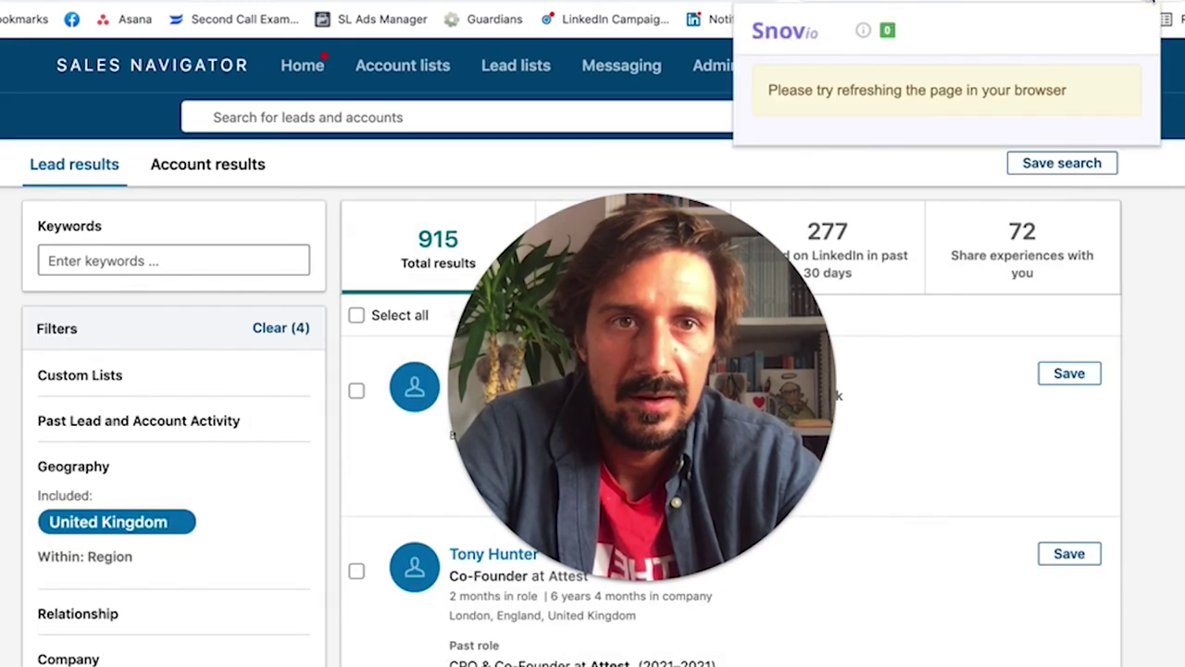
click(678, 8)
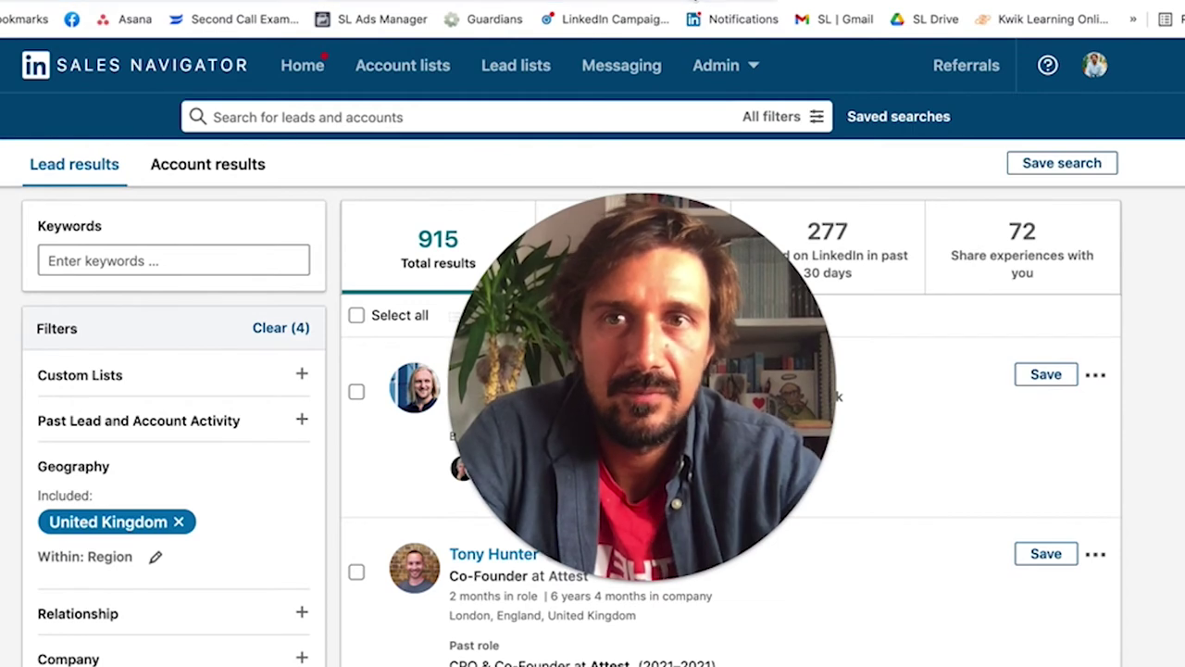
key(ctrl+r)
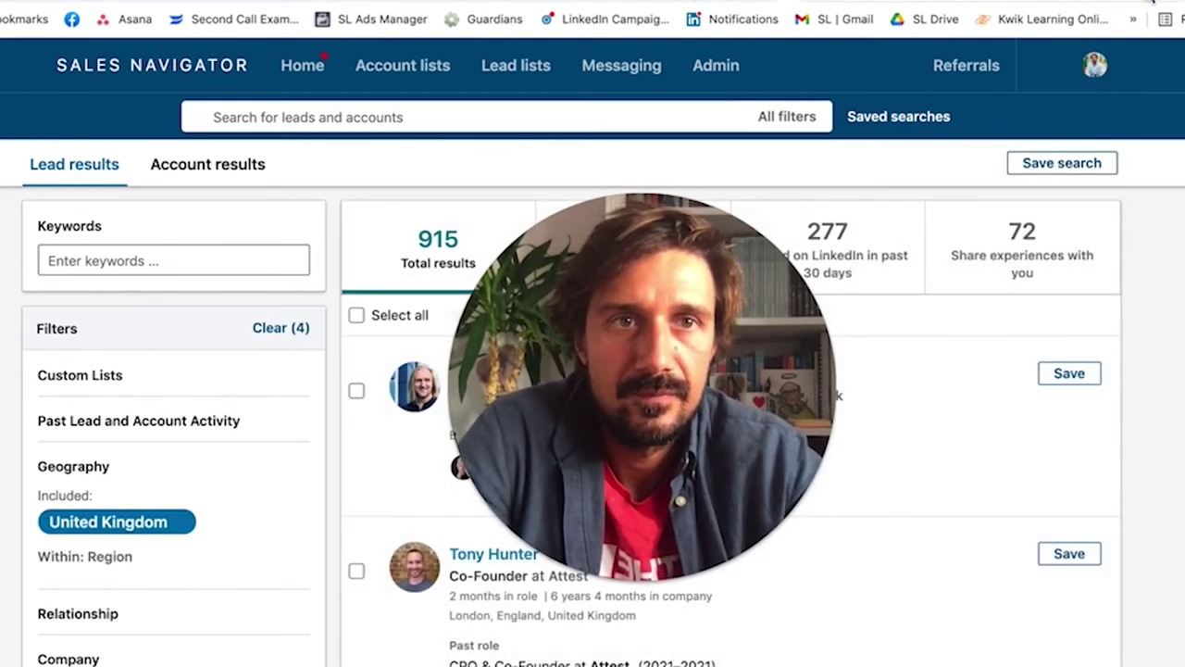
click(1153, 3)
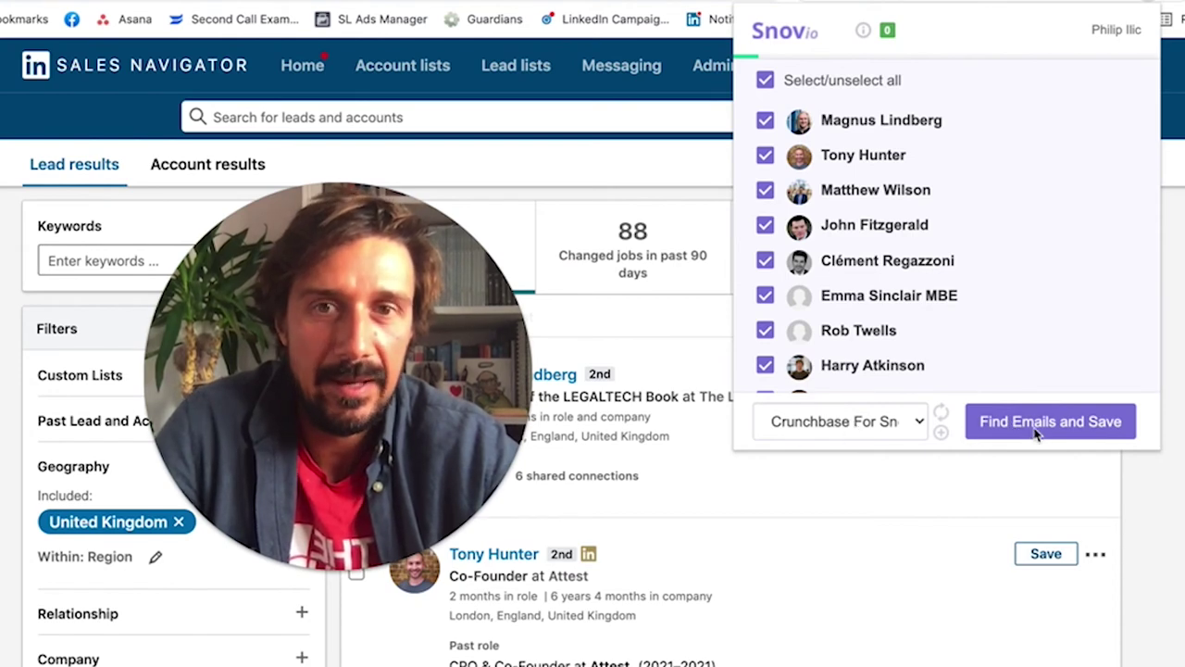
click(1036, 428)
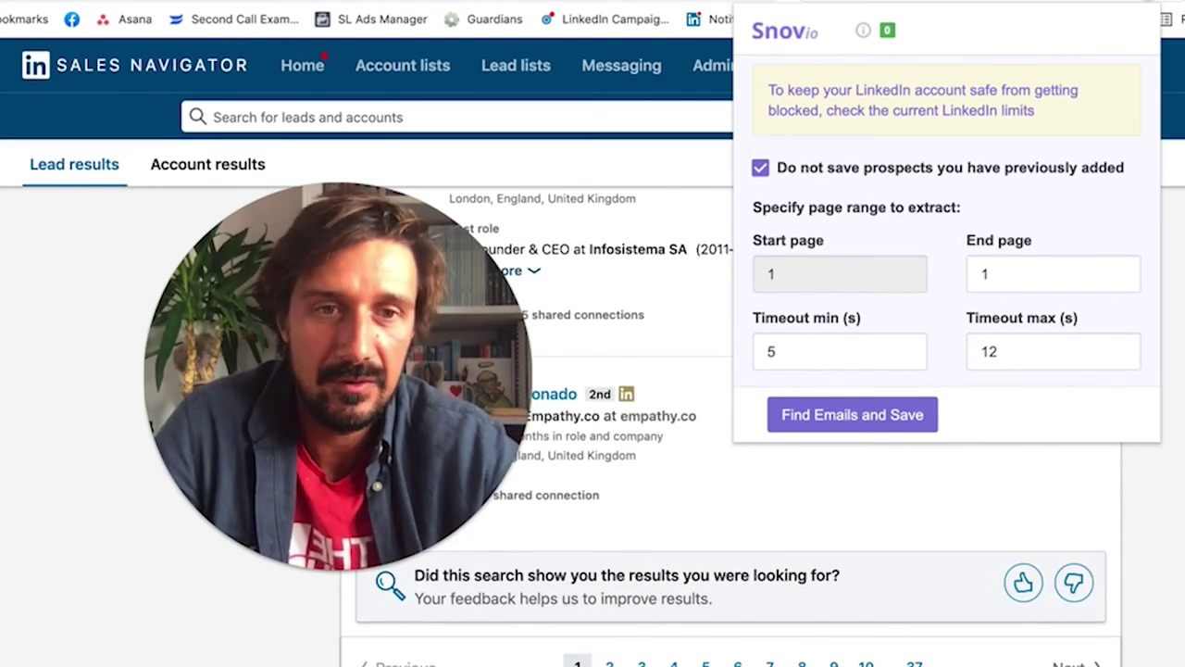
Scroll through the Snov.io extraction settings, with start and end page both at 1
scroll(696, 418, up, 10)
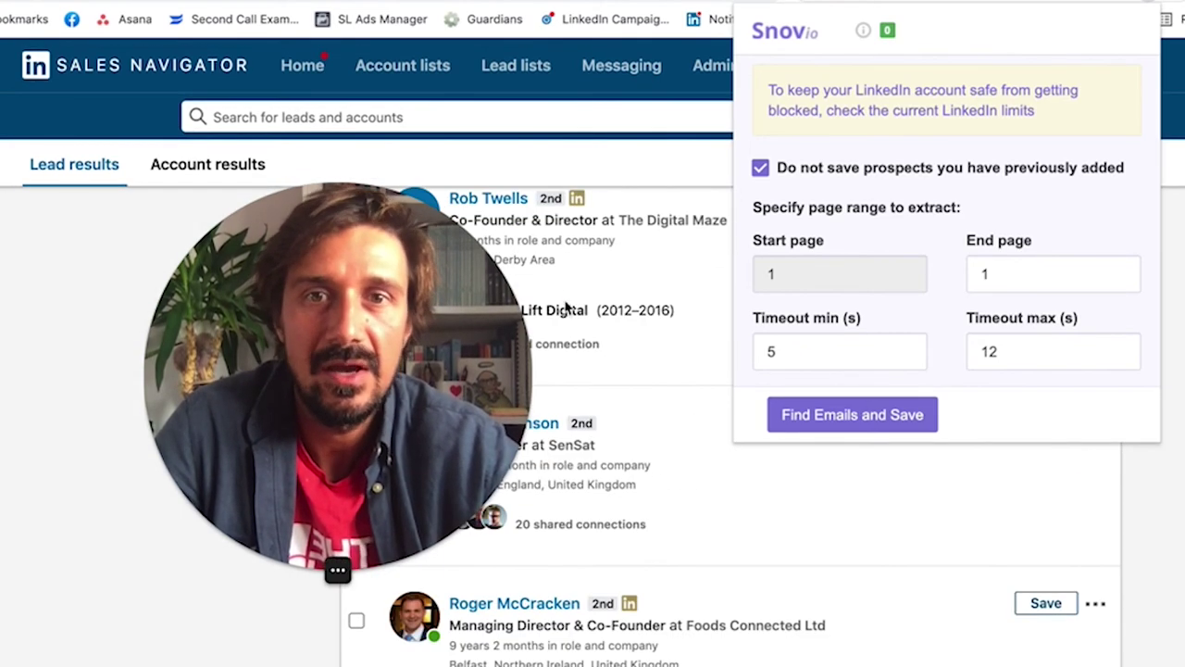
scroll(564, 308, up, 8)
scroll(565, 308, down, 8)
scroll(518, 312, down, 5)
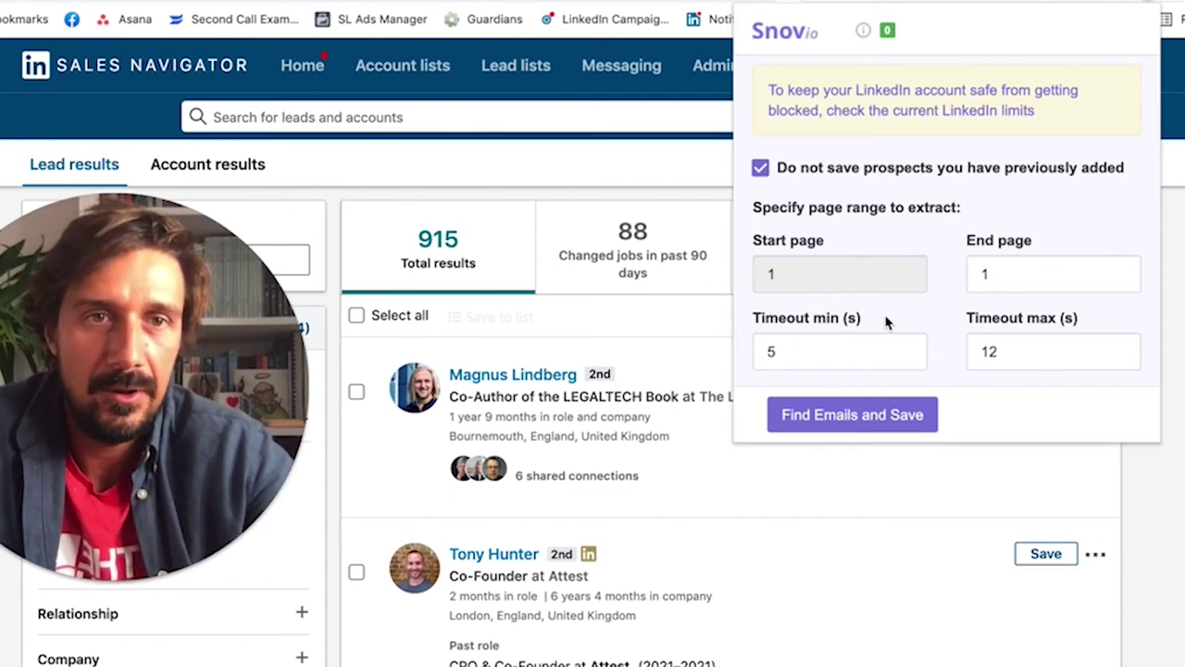
scroll(898, 591, down, 5)
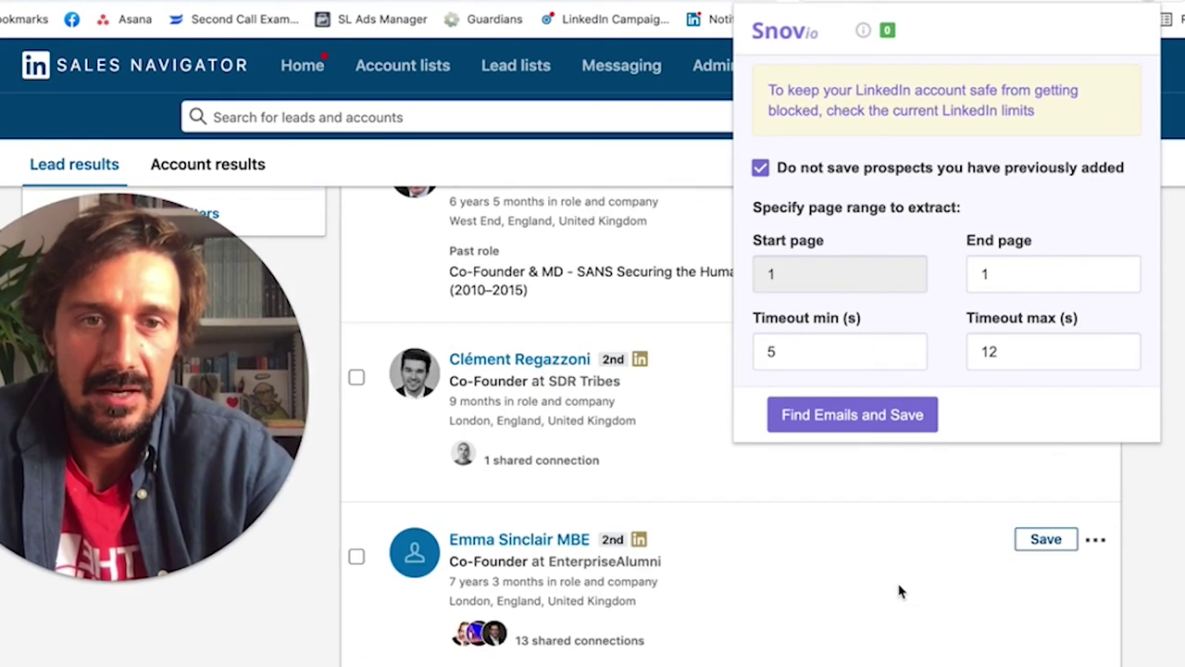
scroll(898, 591, down, 15)
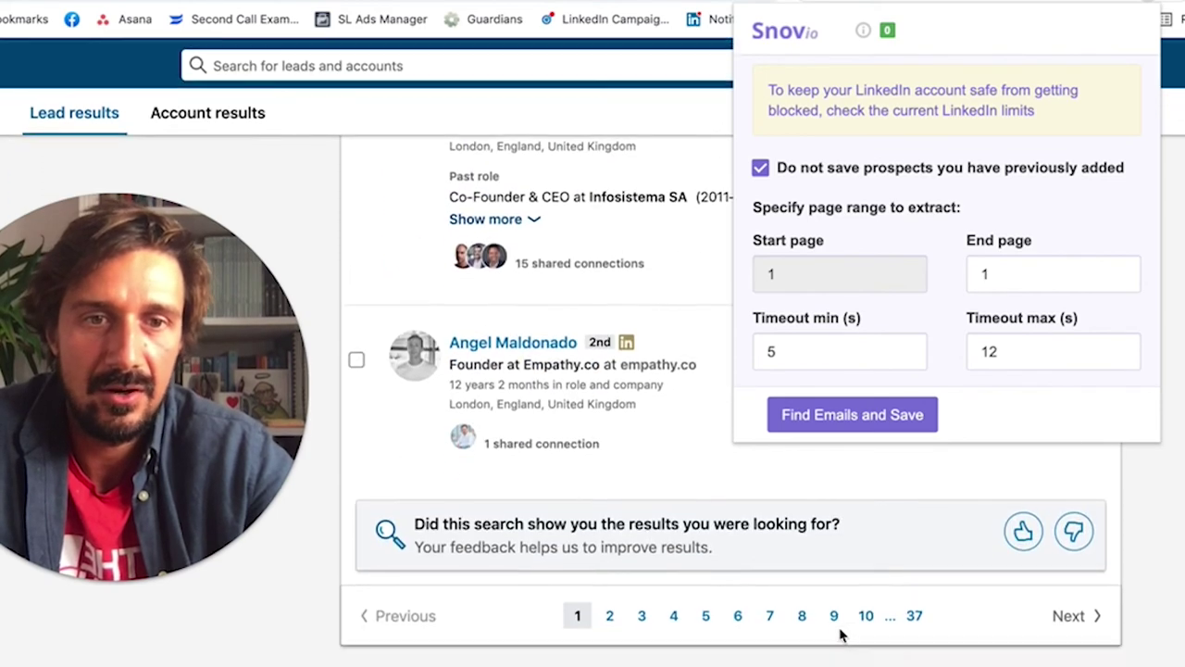
scroll(842, 634, up, 1)
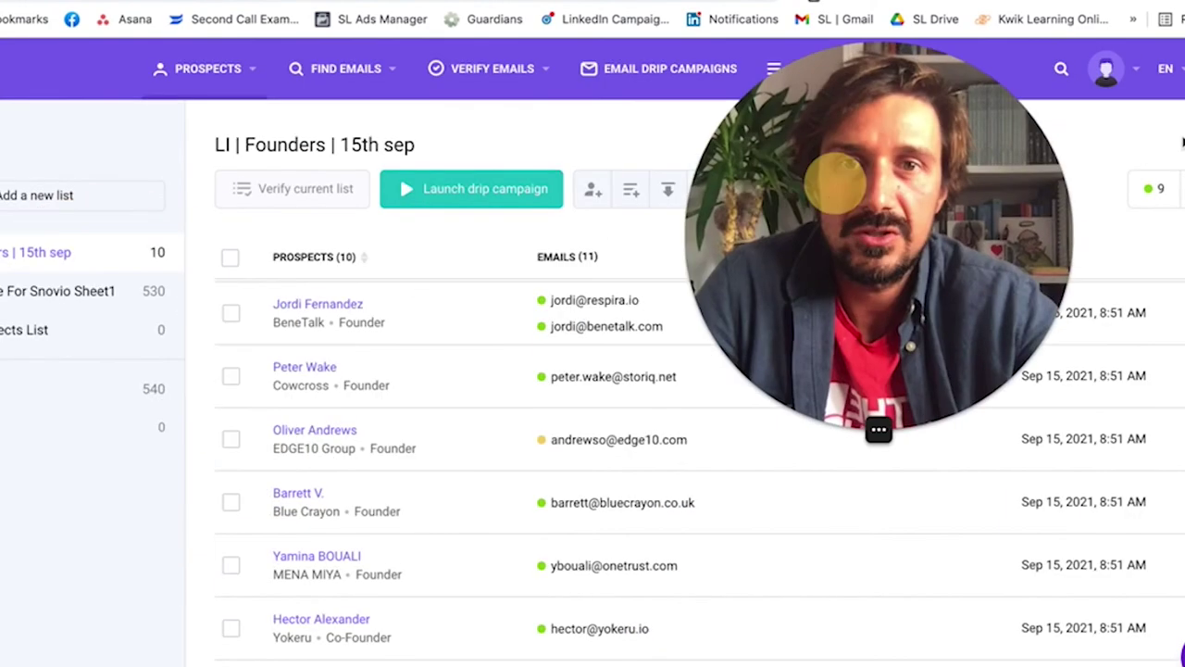
Open the Export prospects dialog for the 'LI | Founders | 15th sep' list
click(667, 189)
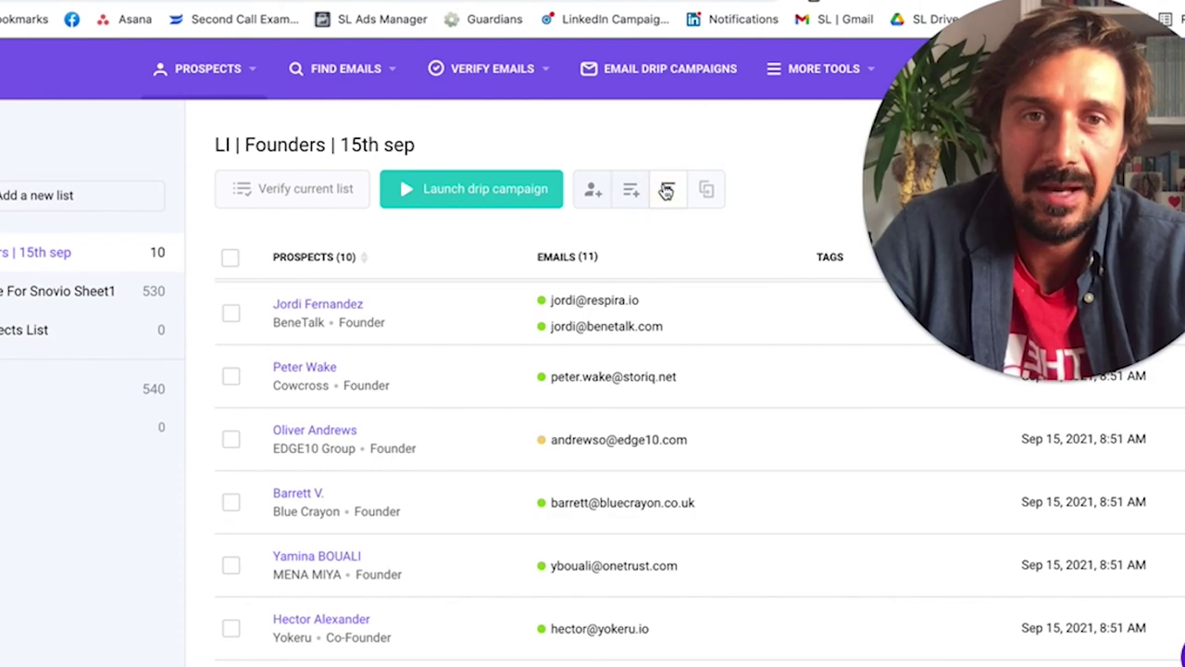